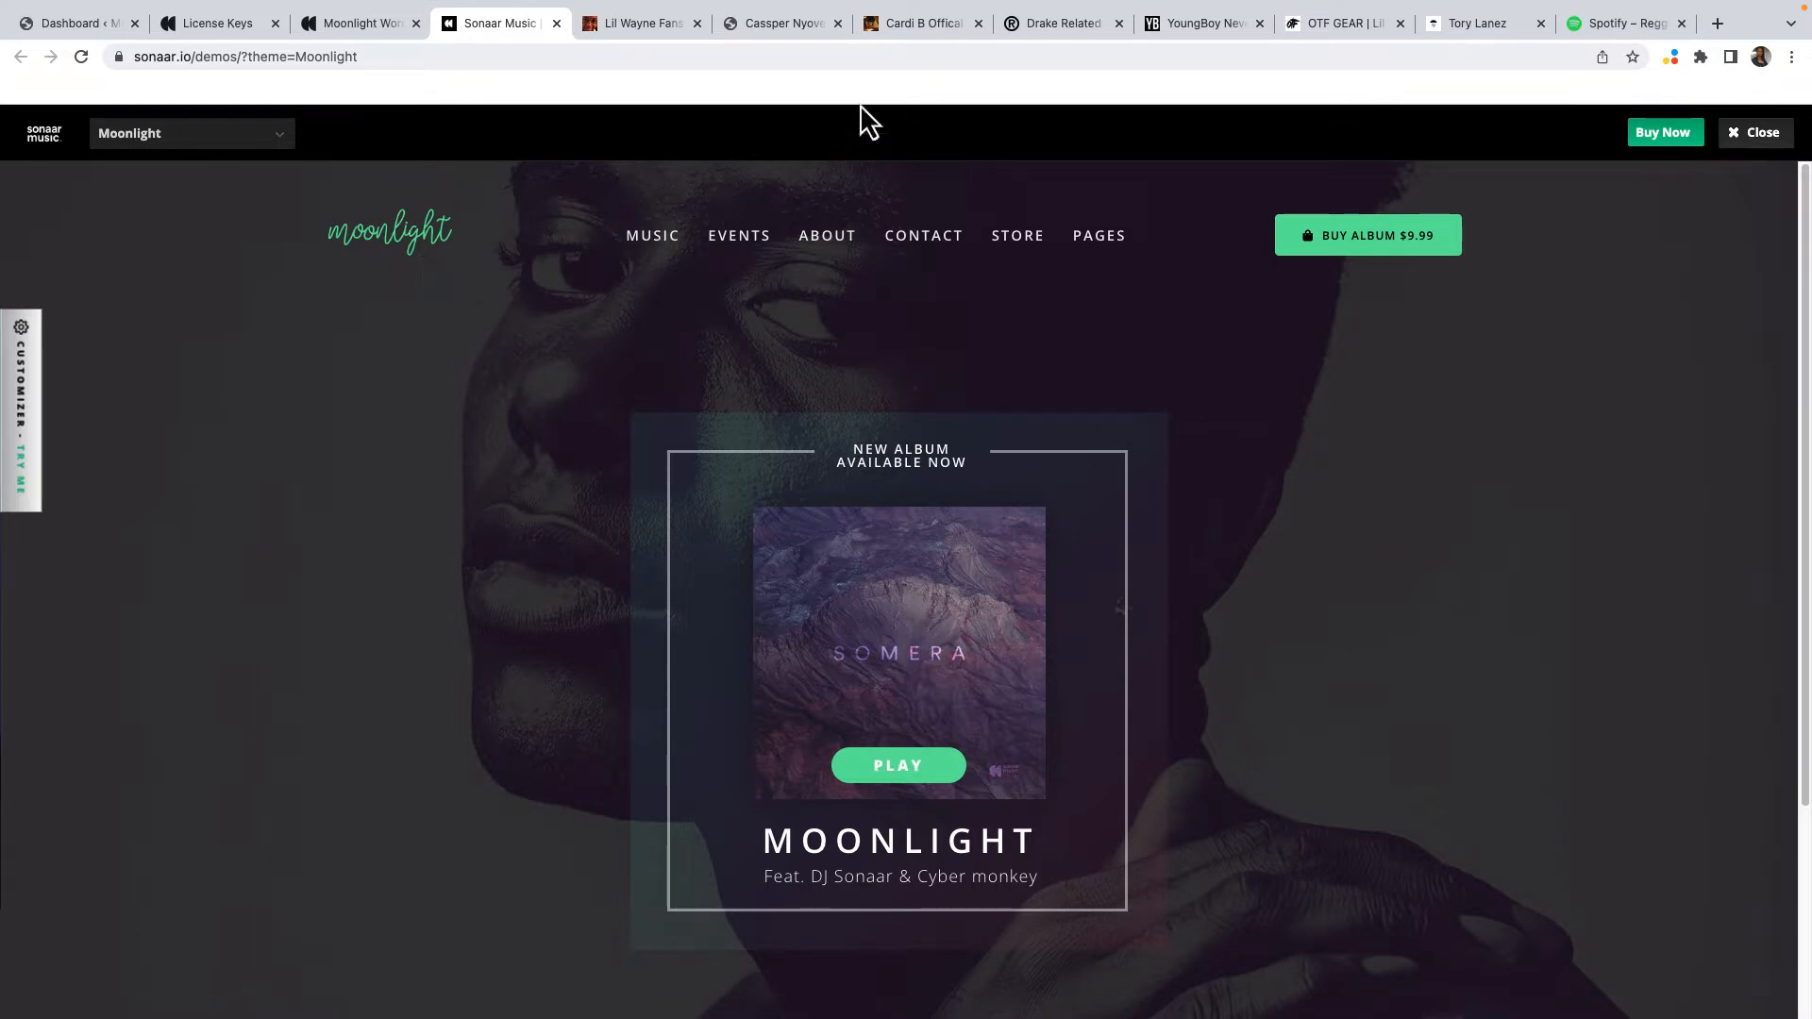
Look through Cardi B's official website, from the single promotion through the music, video and merch sections.
{"action": "left_click", "coordinate": [929, 34]}
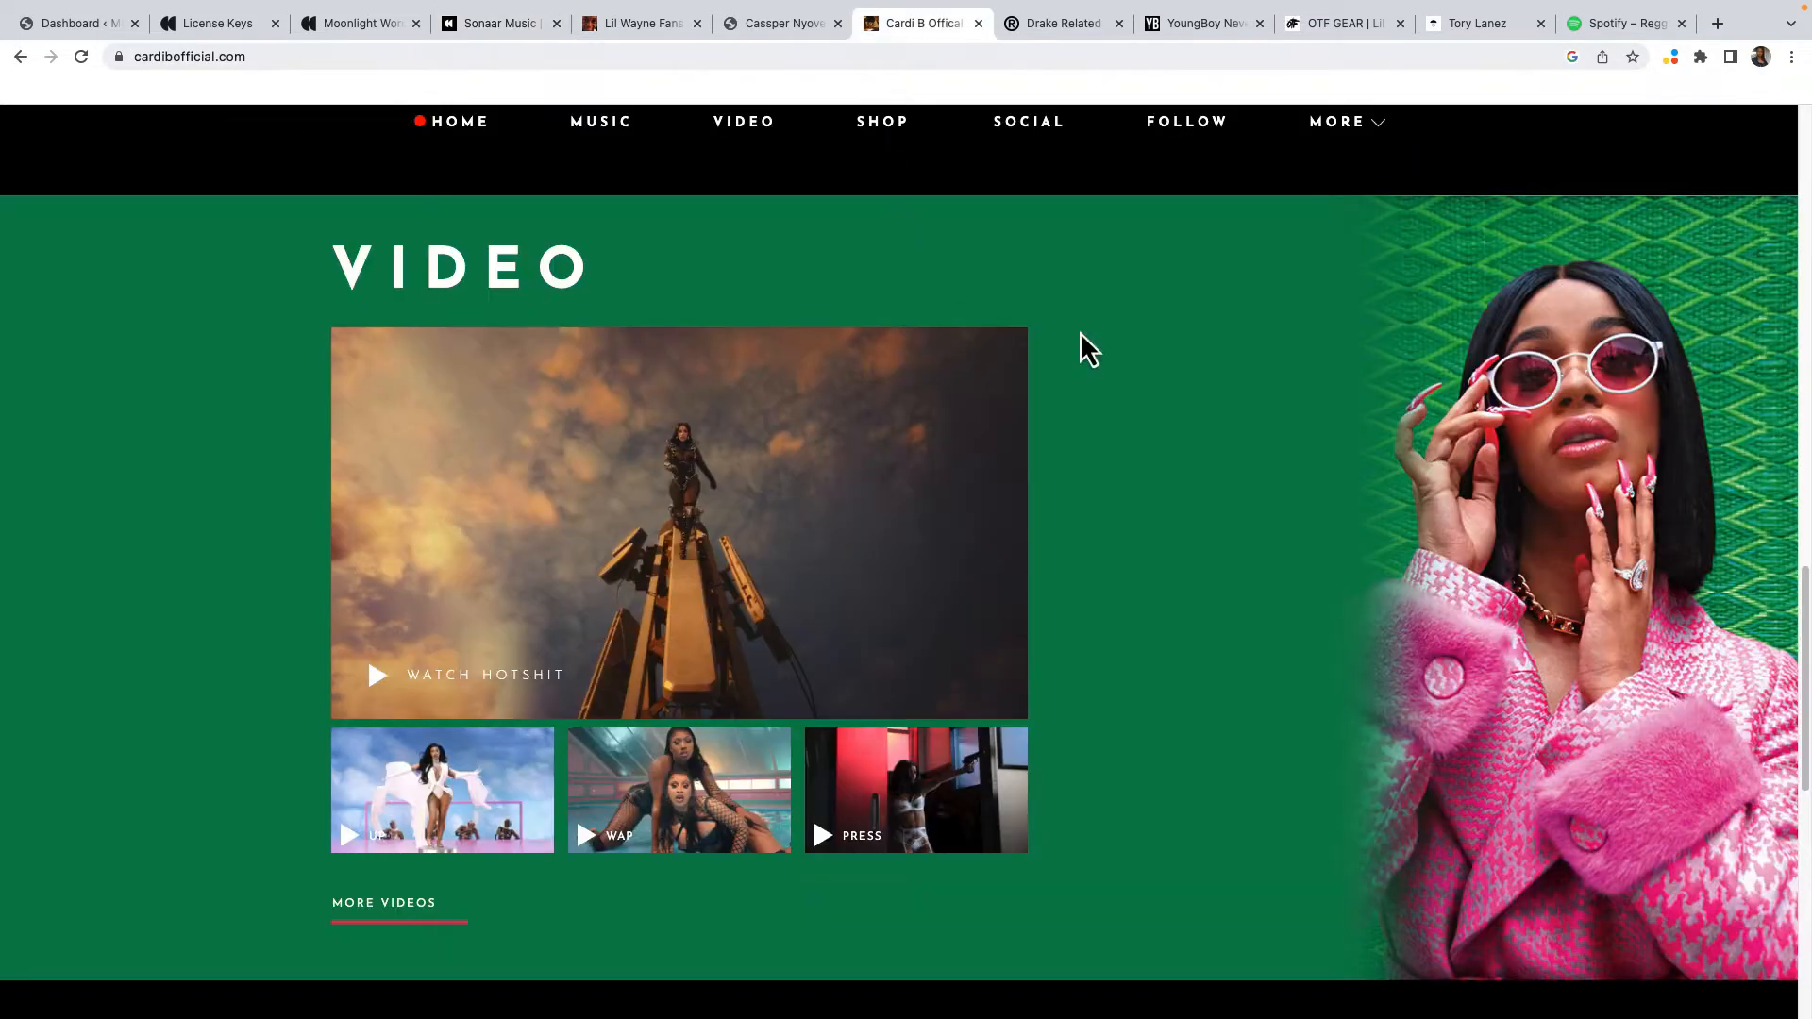
{"action": "scroll", "coordinate": [1211, 391], "scroll_direction": "down", "scroll_amount": 5}
{"action": "scroll", "coordinate": [1212, 392], "scroll_direction": "up", "scroll_amount": 15}
{"action": "scroll", "coordinate": [1209, 404], "scroll_direction": "up", "scroll_amount": 7}
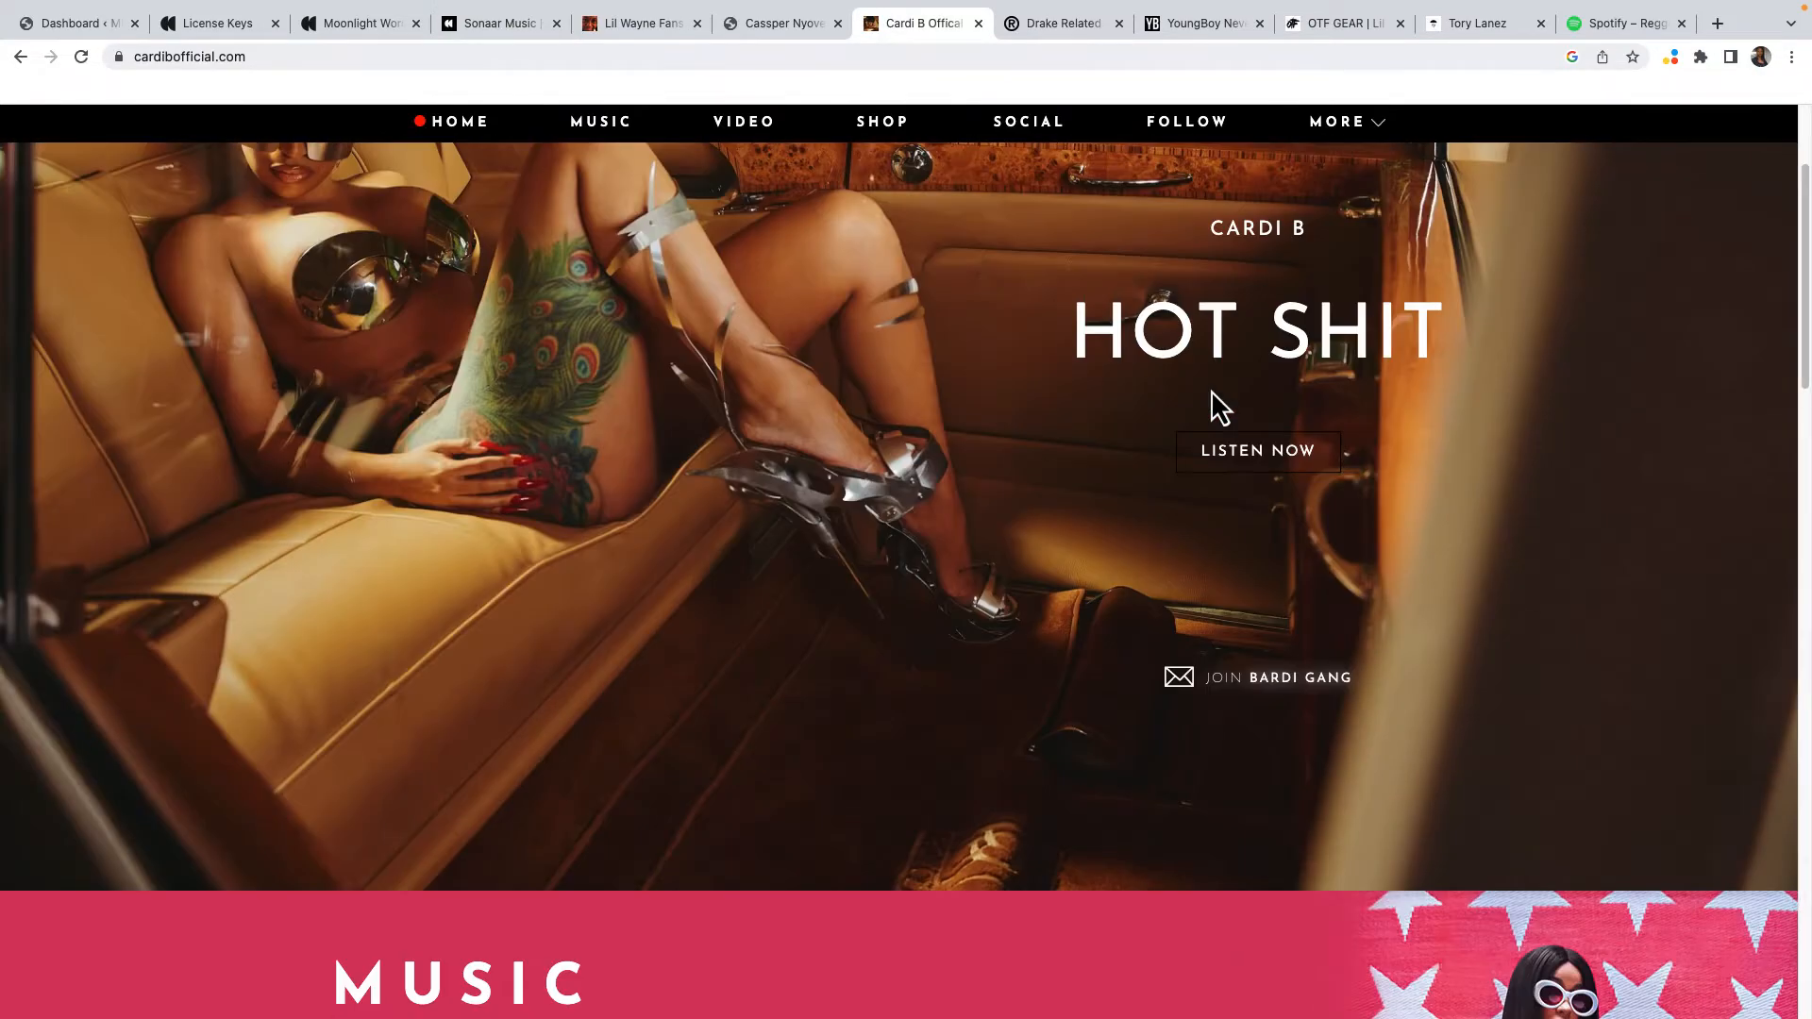
{"action": "scroll", "coordinate": [1203, 412], "scroll_direction": "down", "scroll_amount": 7}
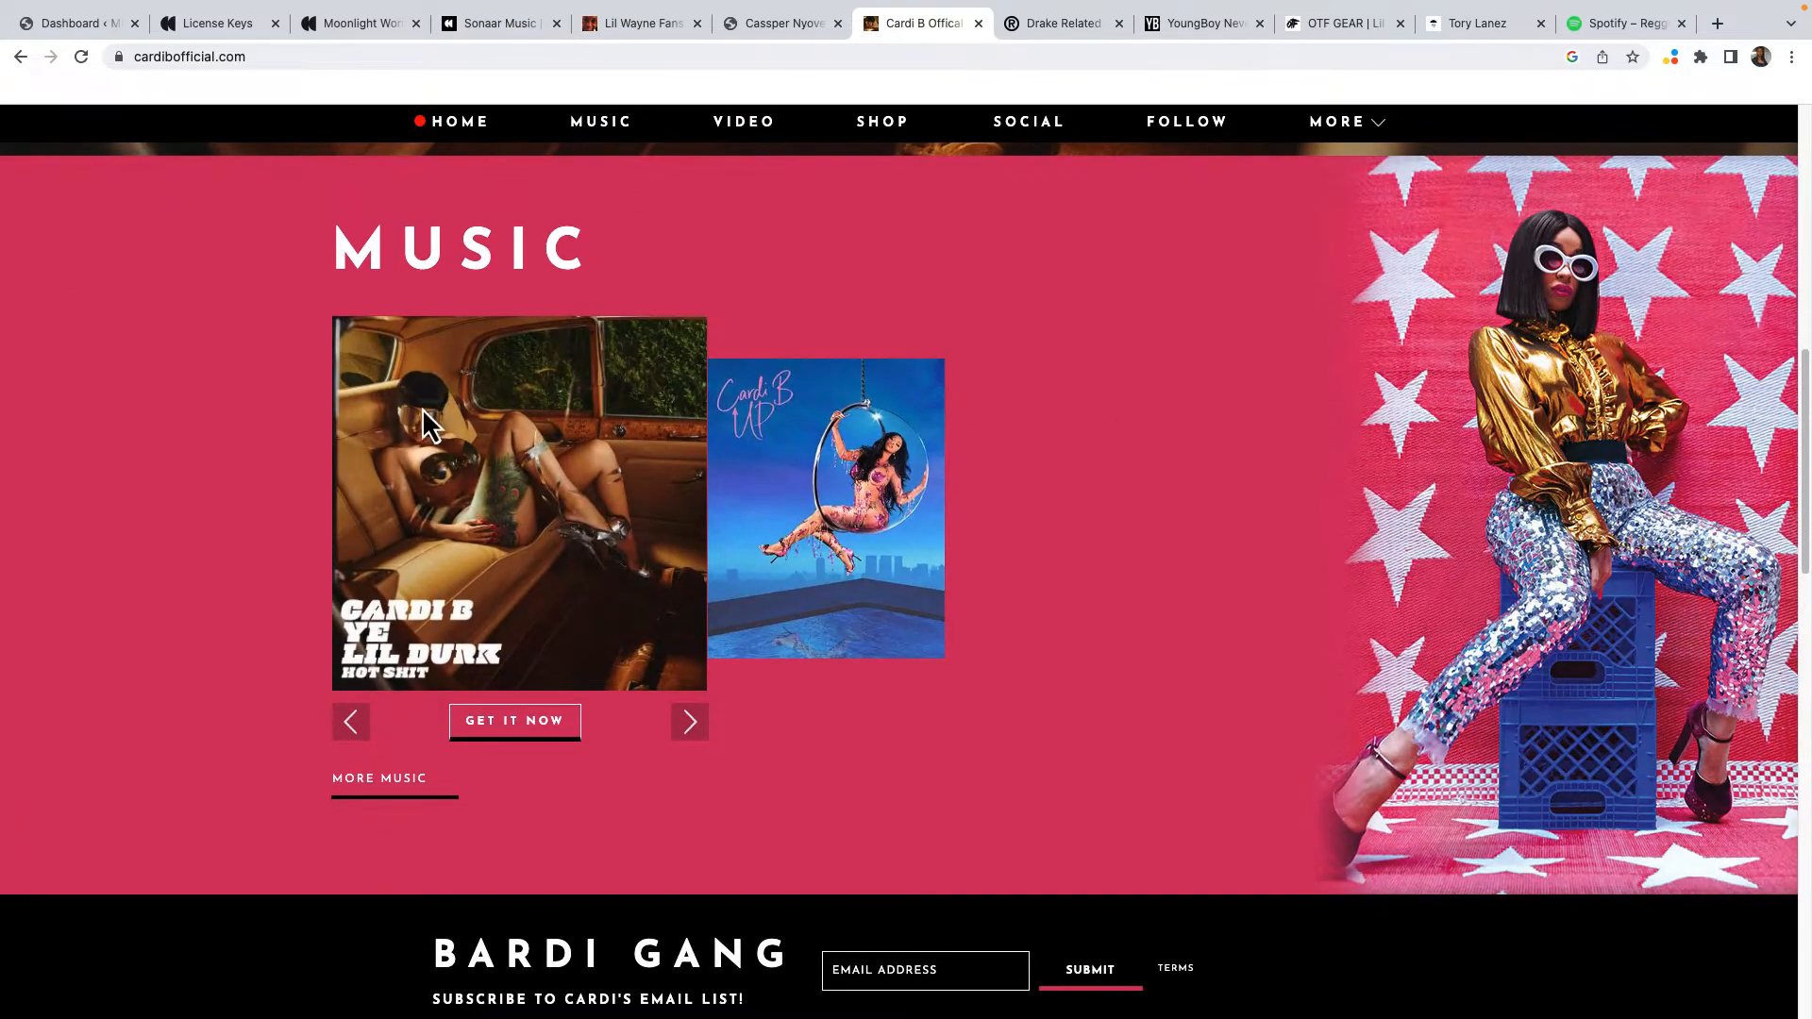
{"action": "scroll", "coordinate": [429, 429], "scroll_direction": "down", "scroll_amount": 12}
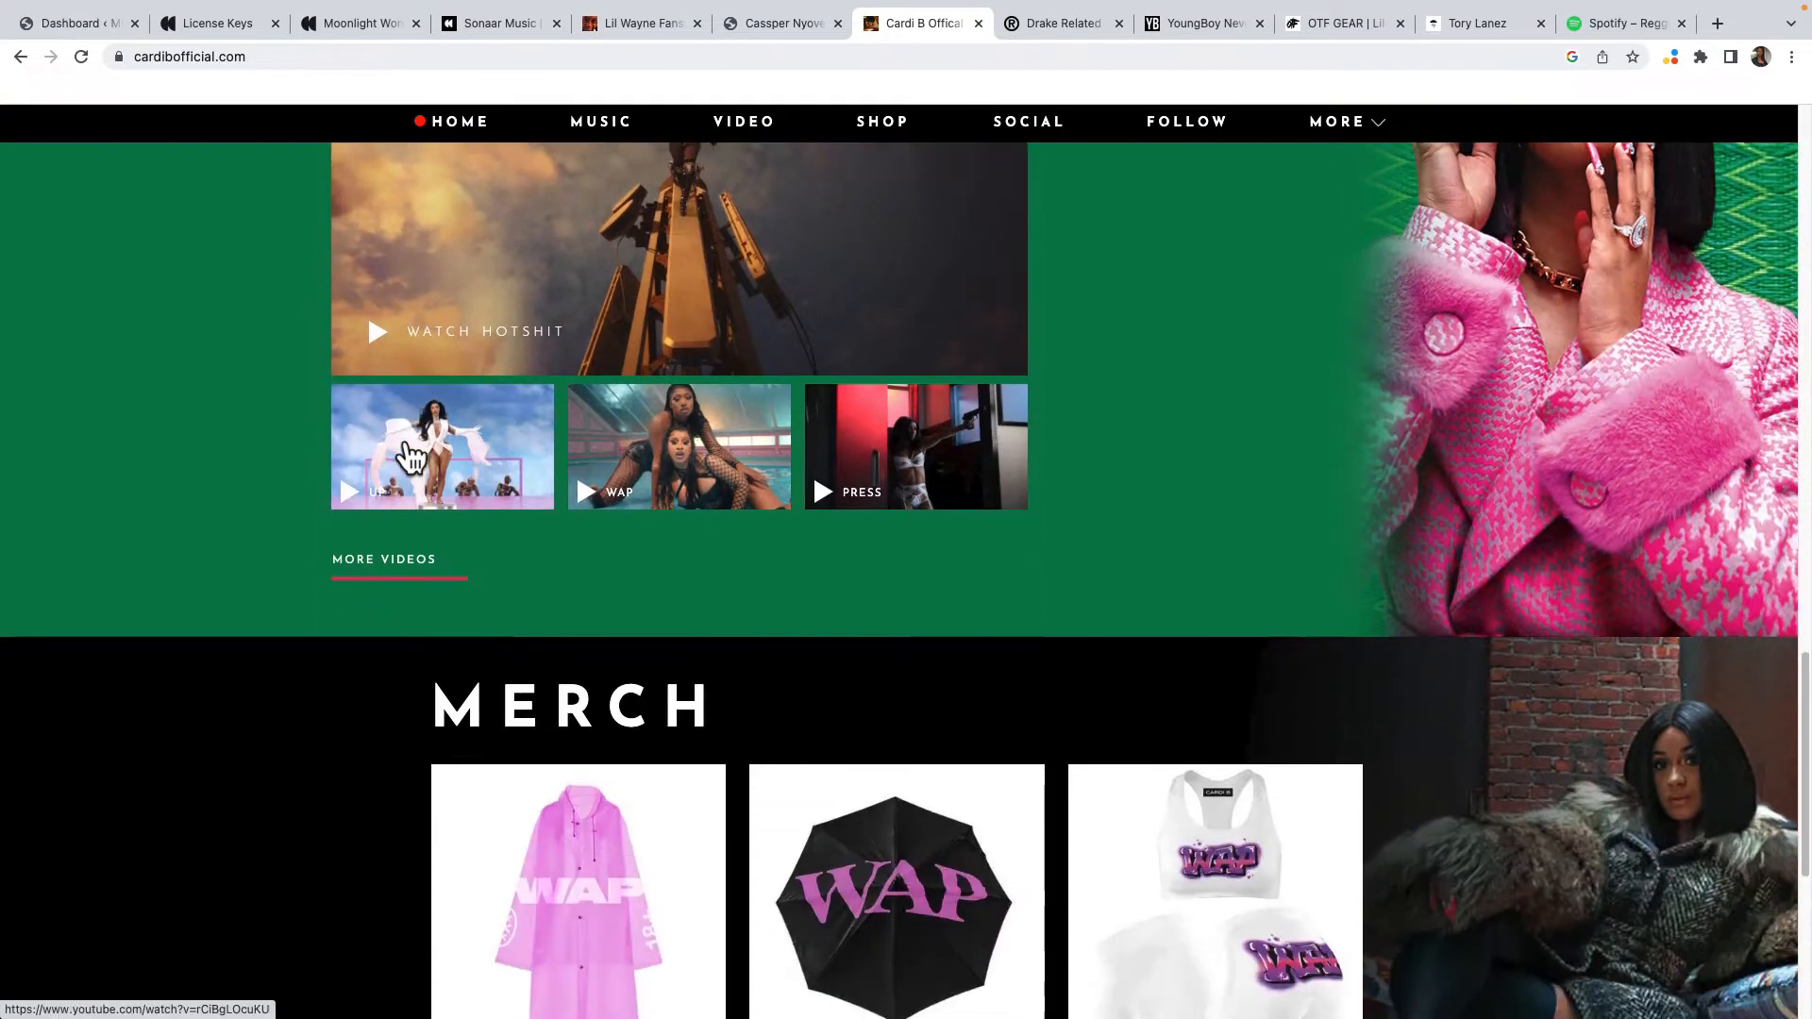
{"action": "scroll", "coordinate": [412, 457], "scroll_direction": "down", "scroll_amount": 5}
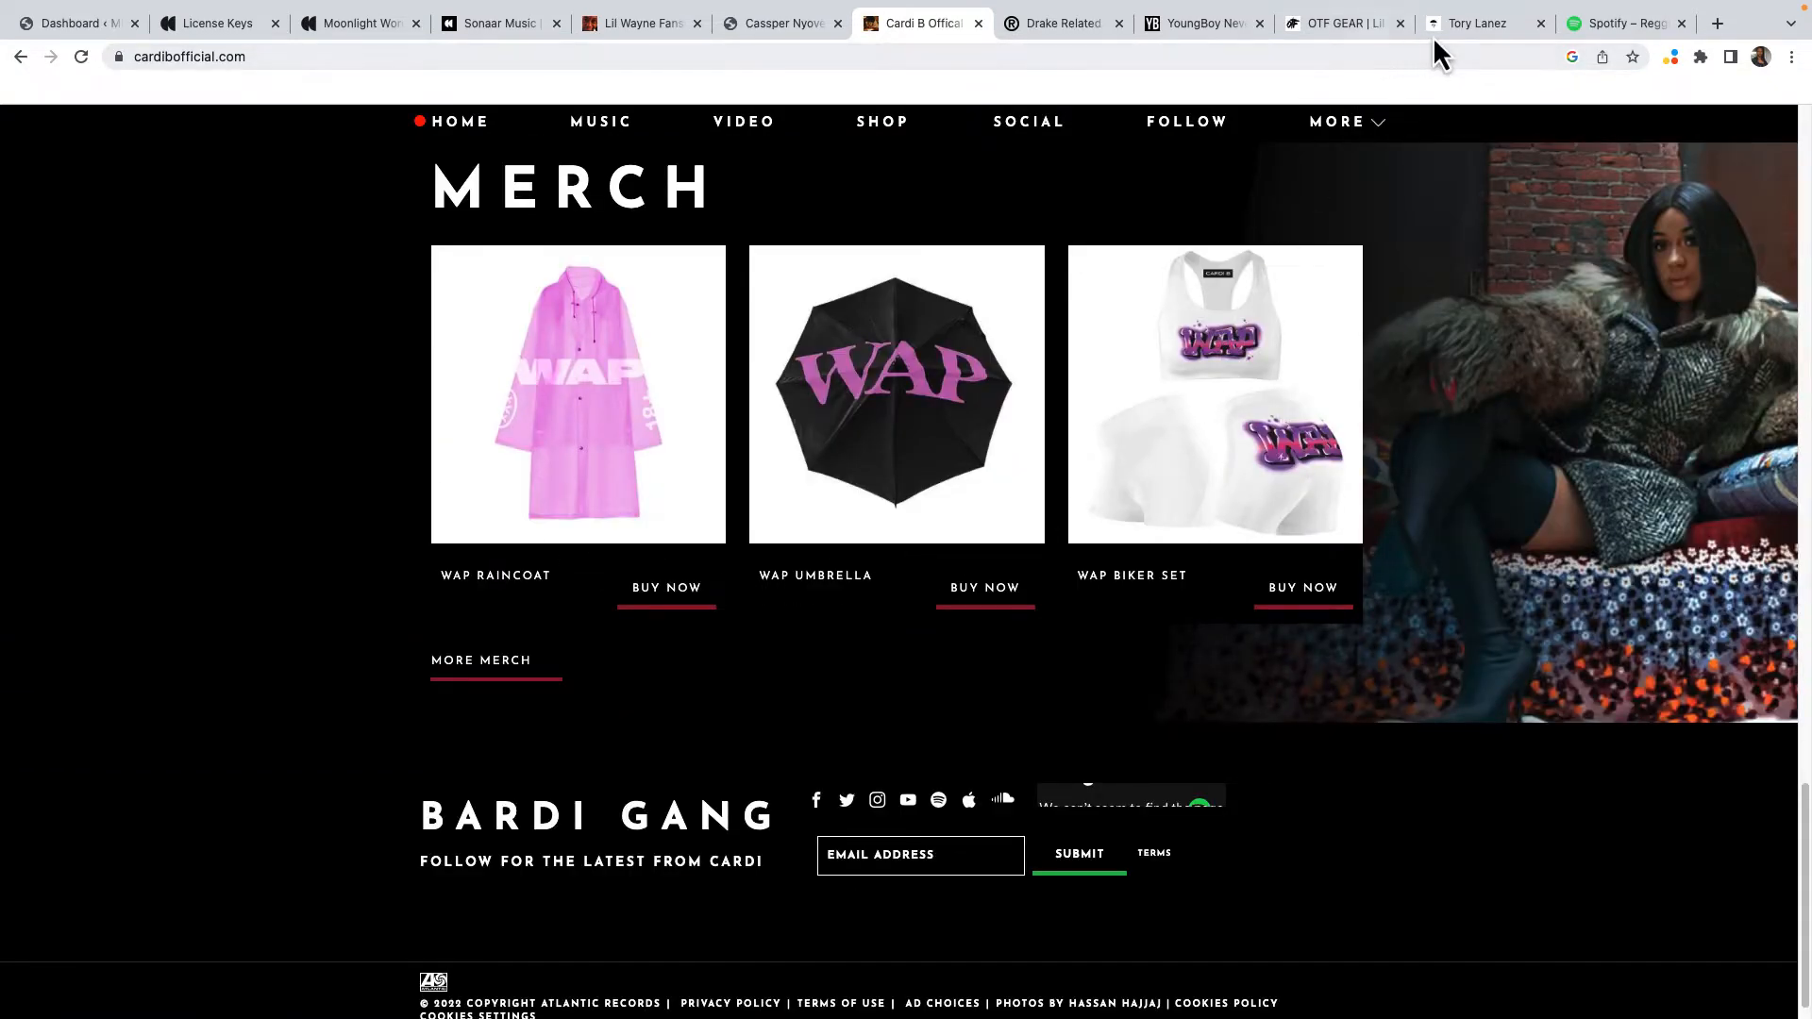
Look through the Tory Lanez shop site, including its music video banner and merchandise listings.
{"action": "left_click", "coordinate": [1474, 26]}
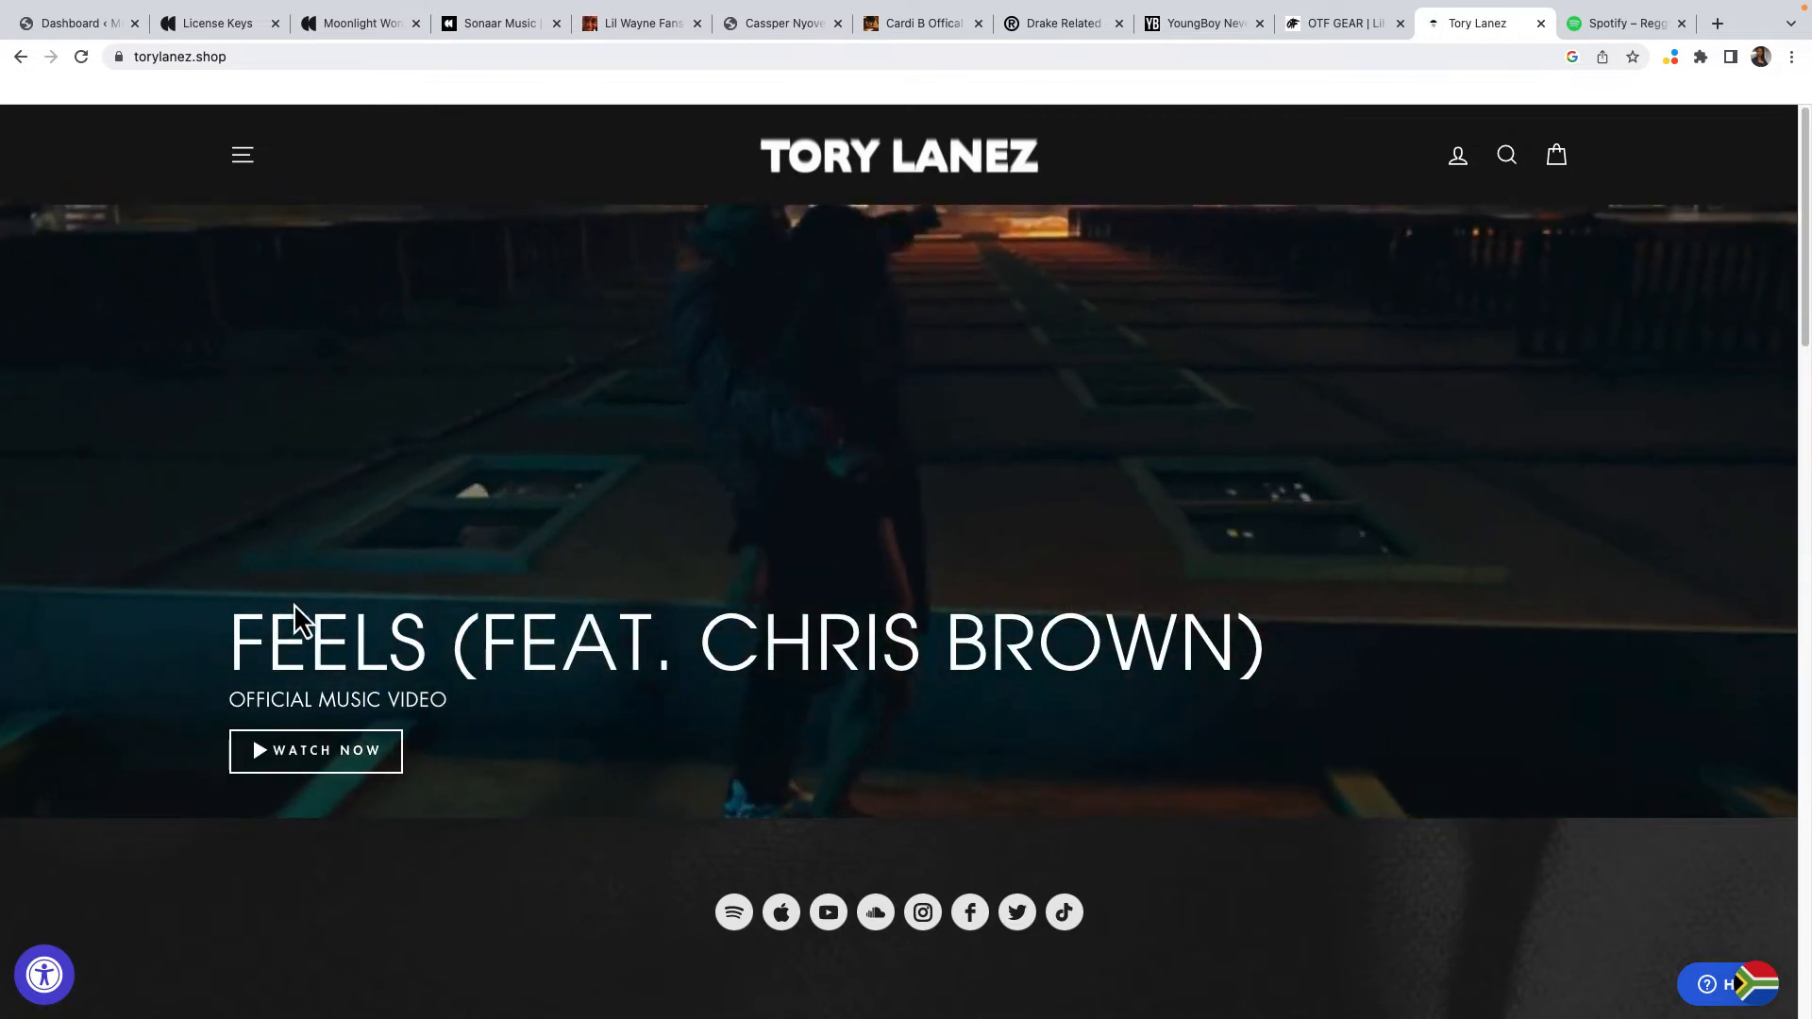
{"action": "scroll", "coordinate": [348, 620], "scroll_direction": "down", "scroll_amount": 5}
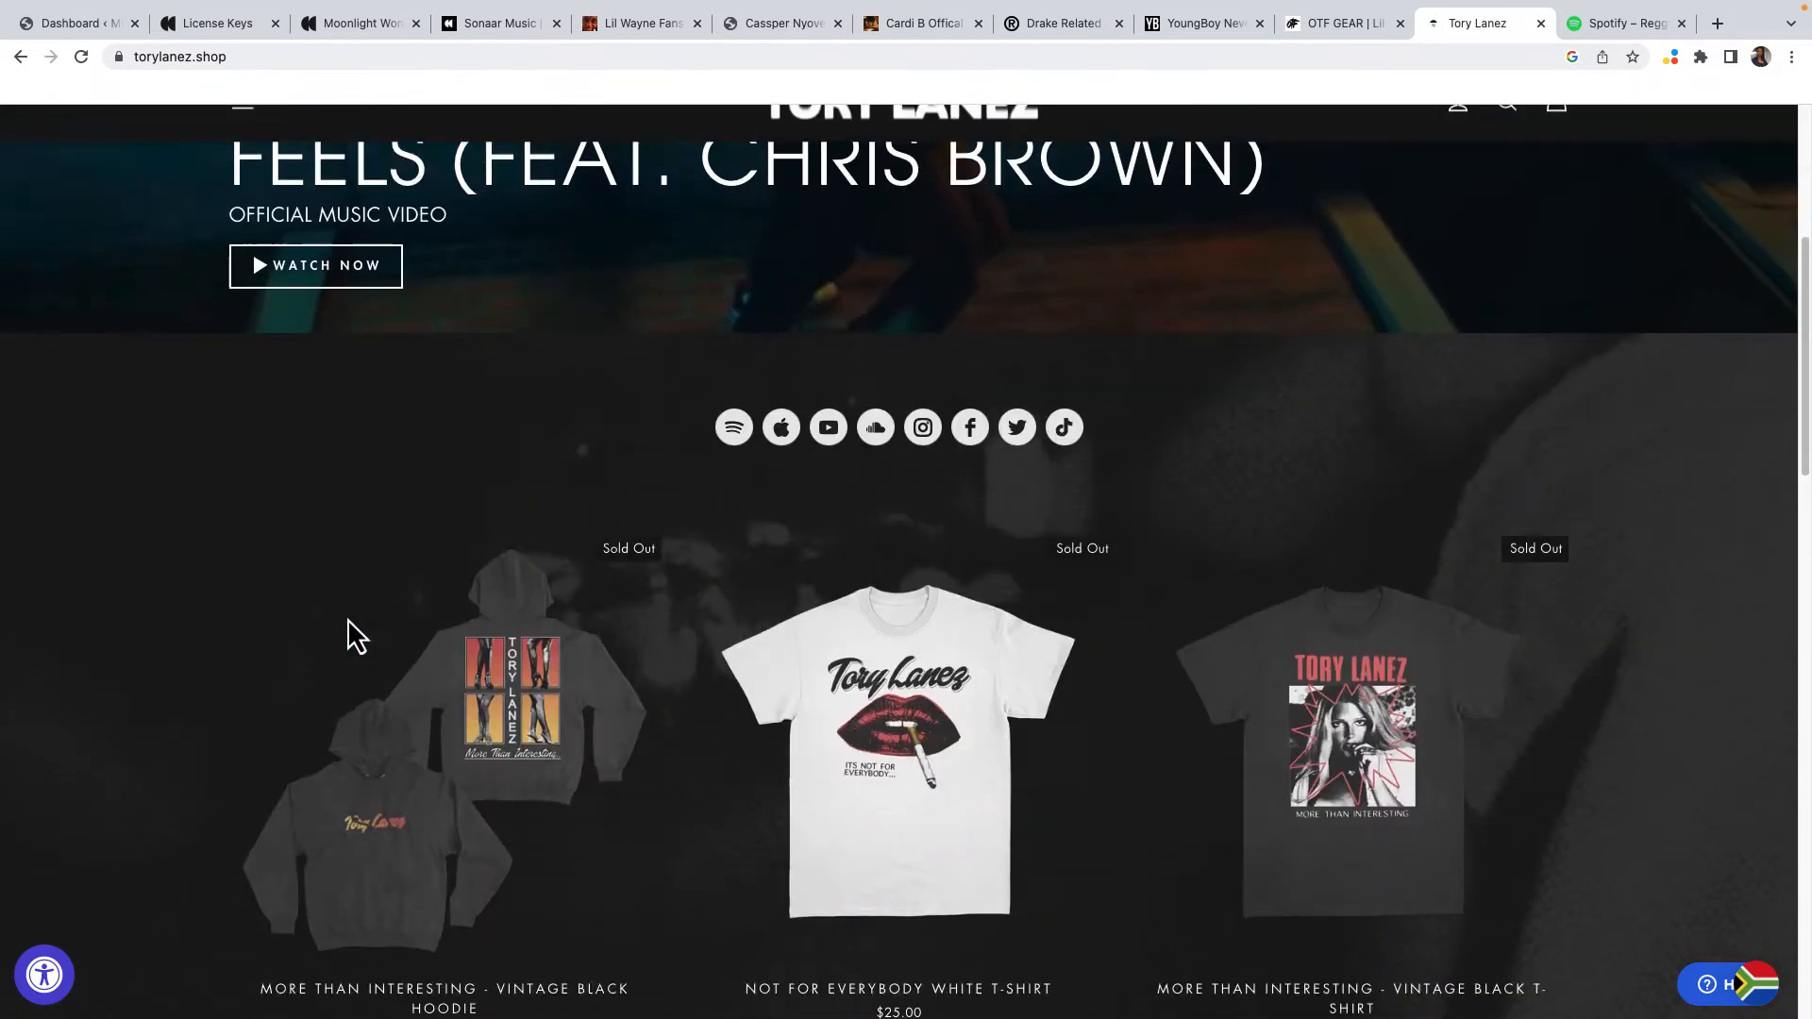
{"action": "scroll", "coordinate": [349, 627], "scroll_direction": "down", "scroll_amount": 2}
{"action": "scroll", "coordinate": [1203, 614], "scroll_direction": "down", "scroll_amount": 5}
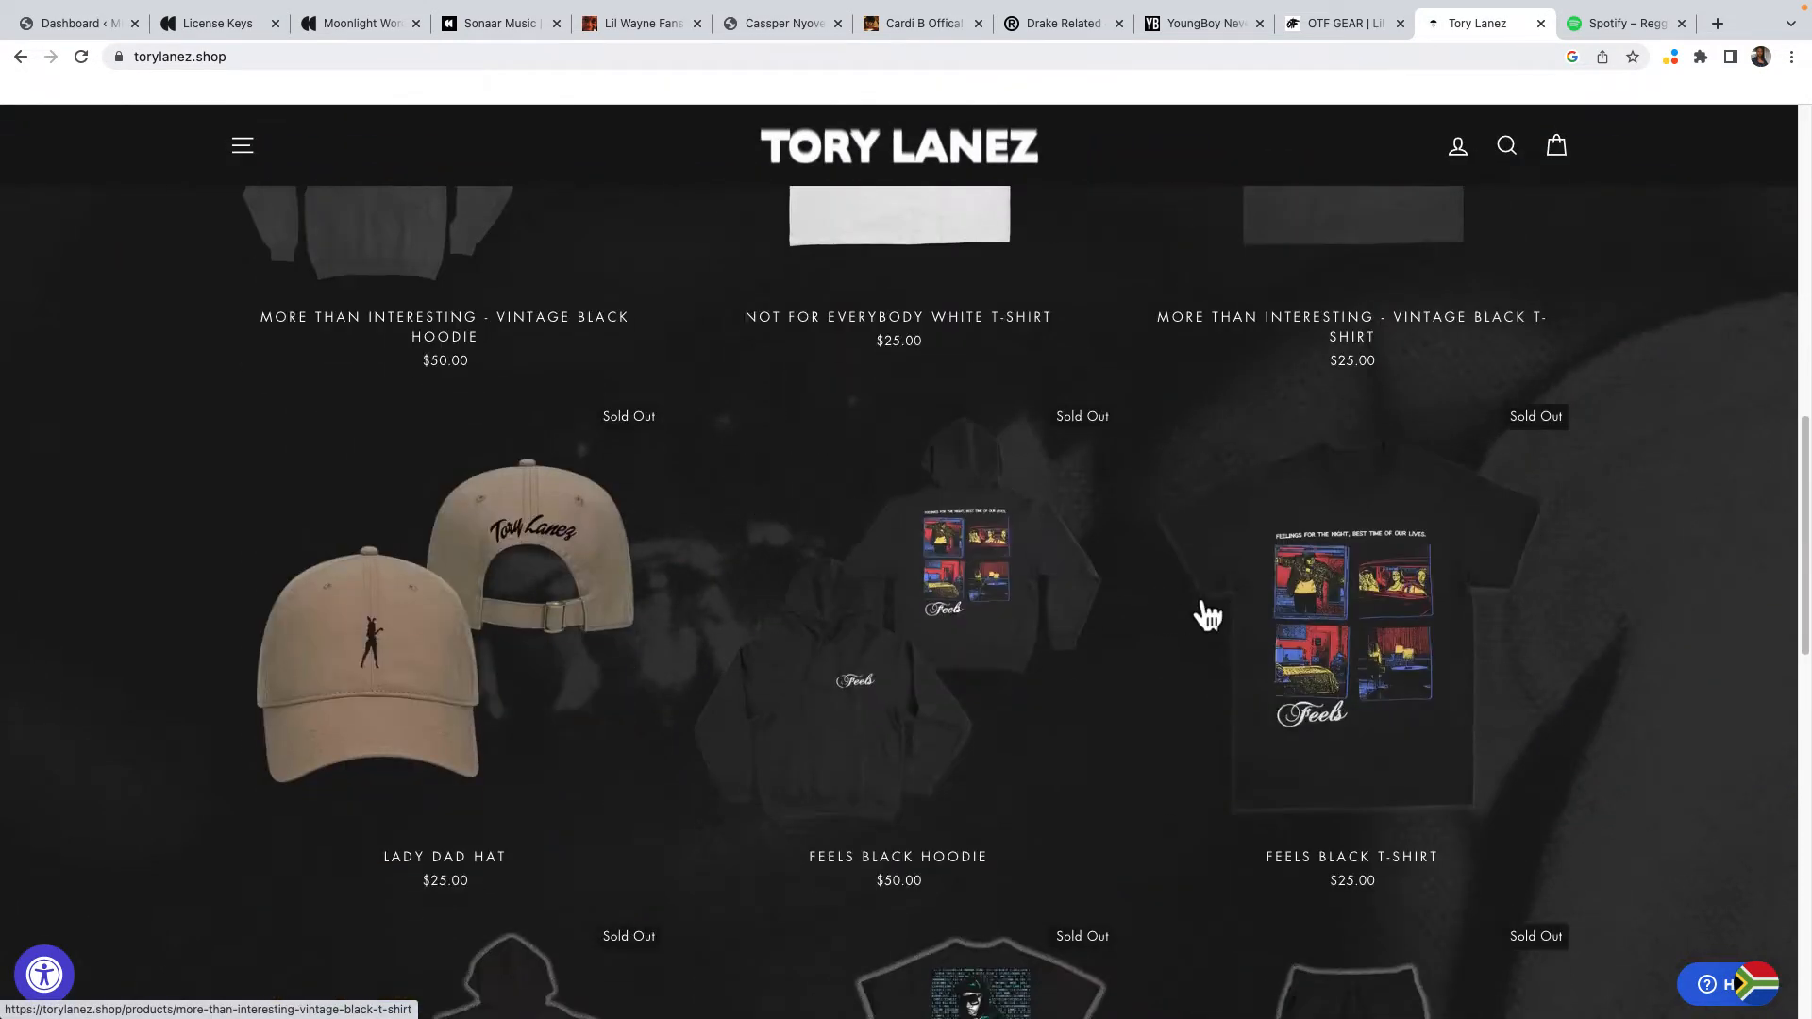
{"action": "scroll", "coordinate": [1203, 615], "scroll_direction": "down", "scroll_amount": 2}
{"action": "scroll", "coordinate": [1056, 557], "scroll_direction": "up", "scroll_amount": 1}
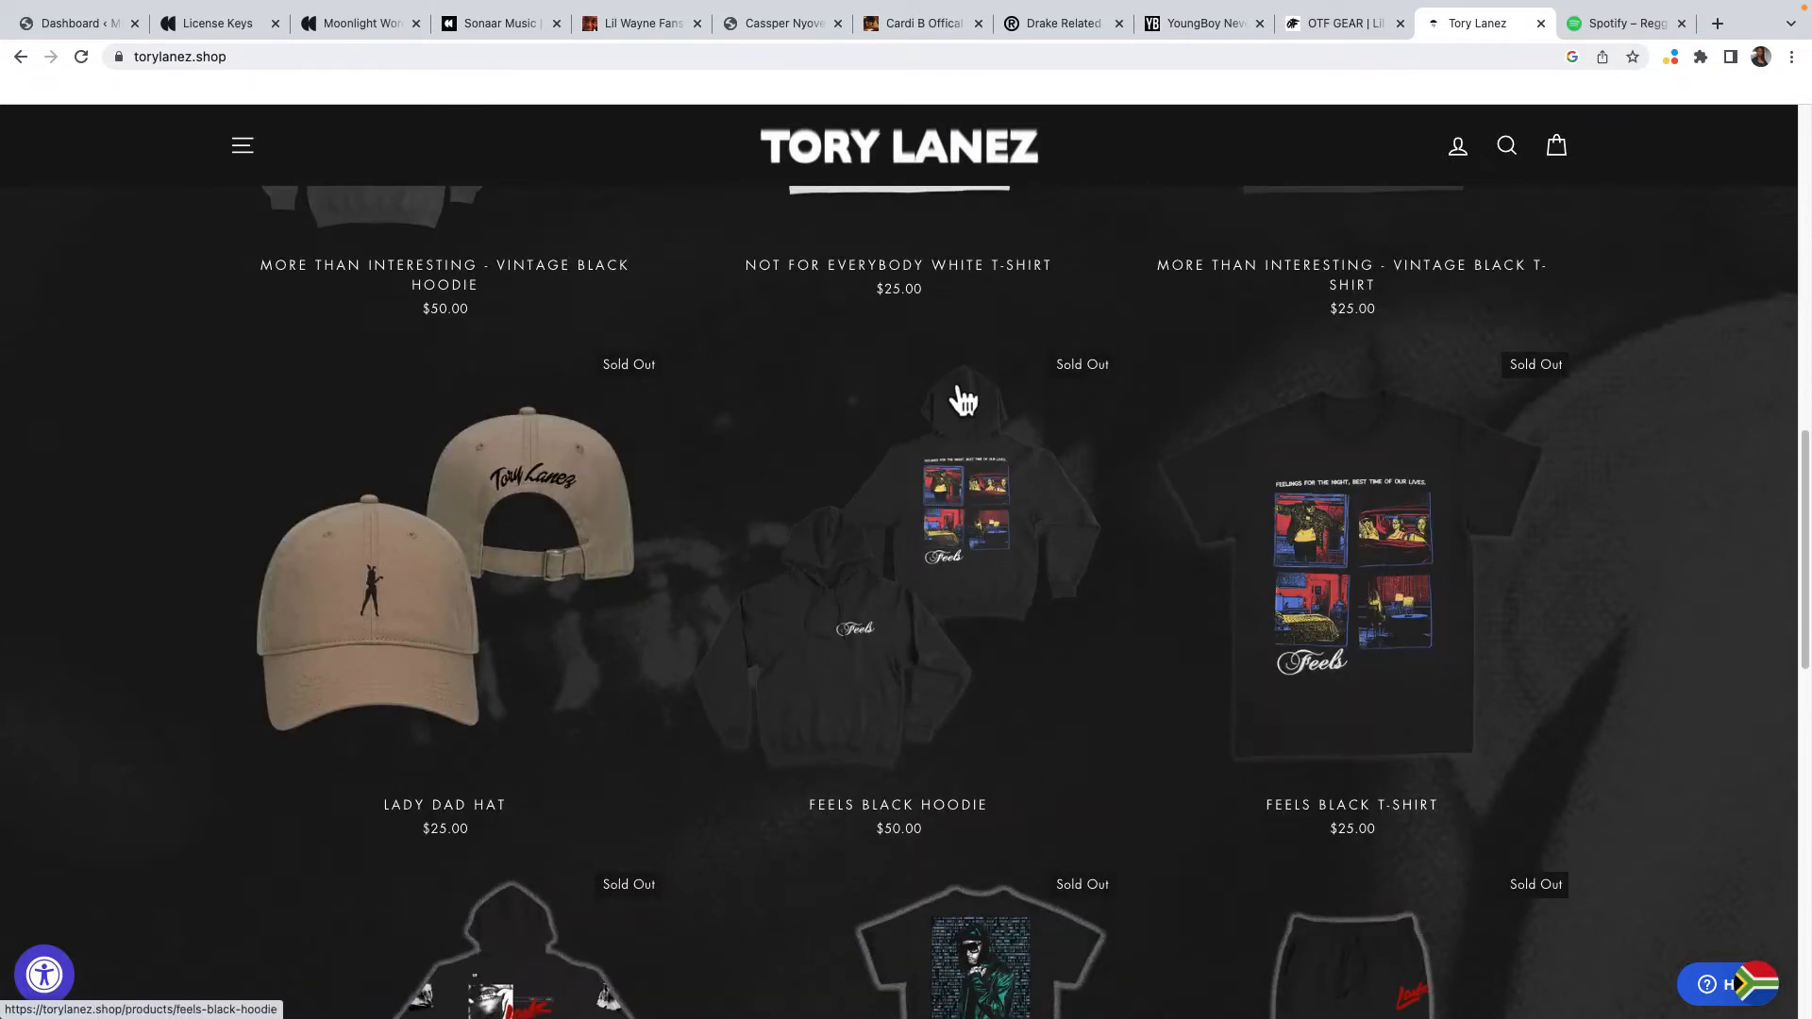
View the Moonlight demo and examine the purchase options on the Moonlight WordPress Theme page.
{"action": "left_click", "coordinate": [499, 23]}
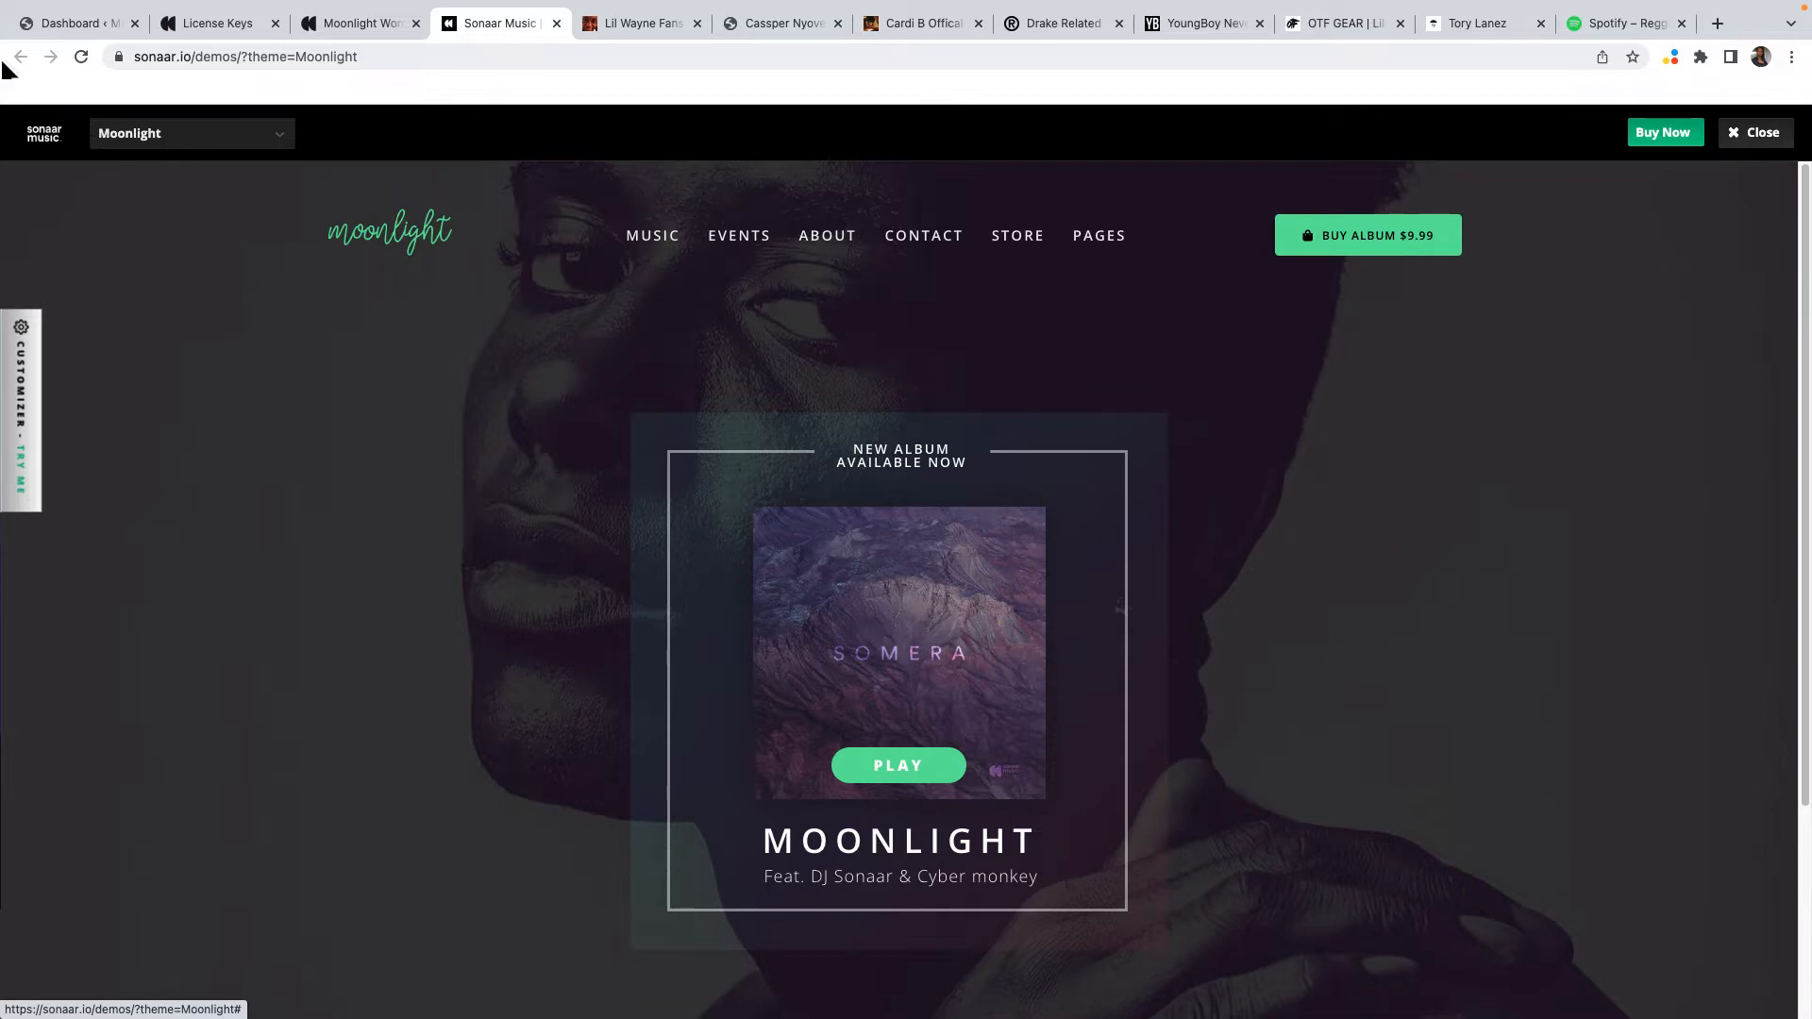
{"action": "left_click", "coordinate": [358, 30]}
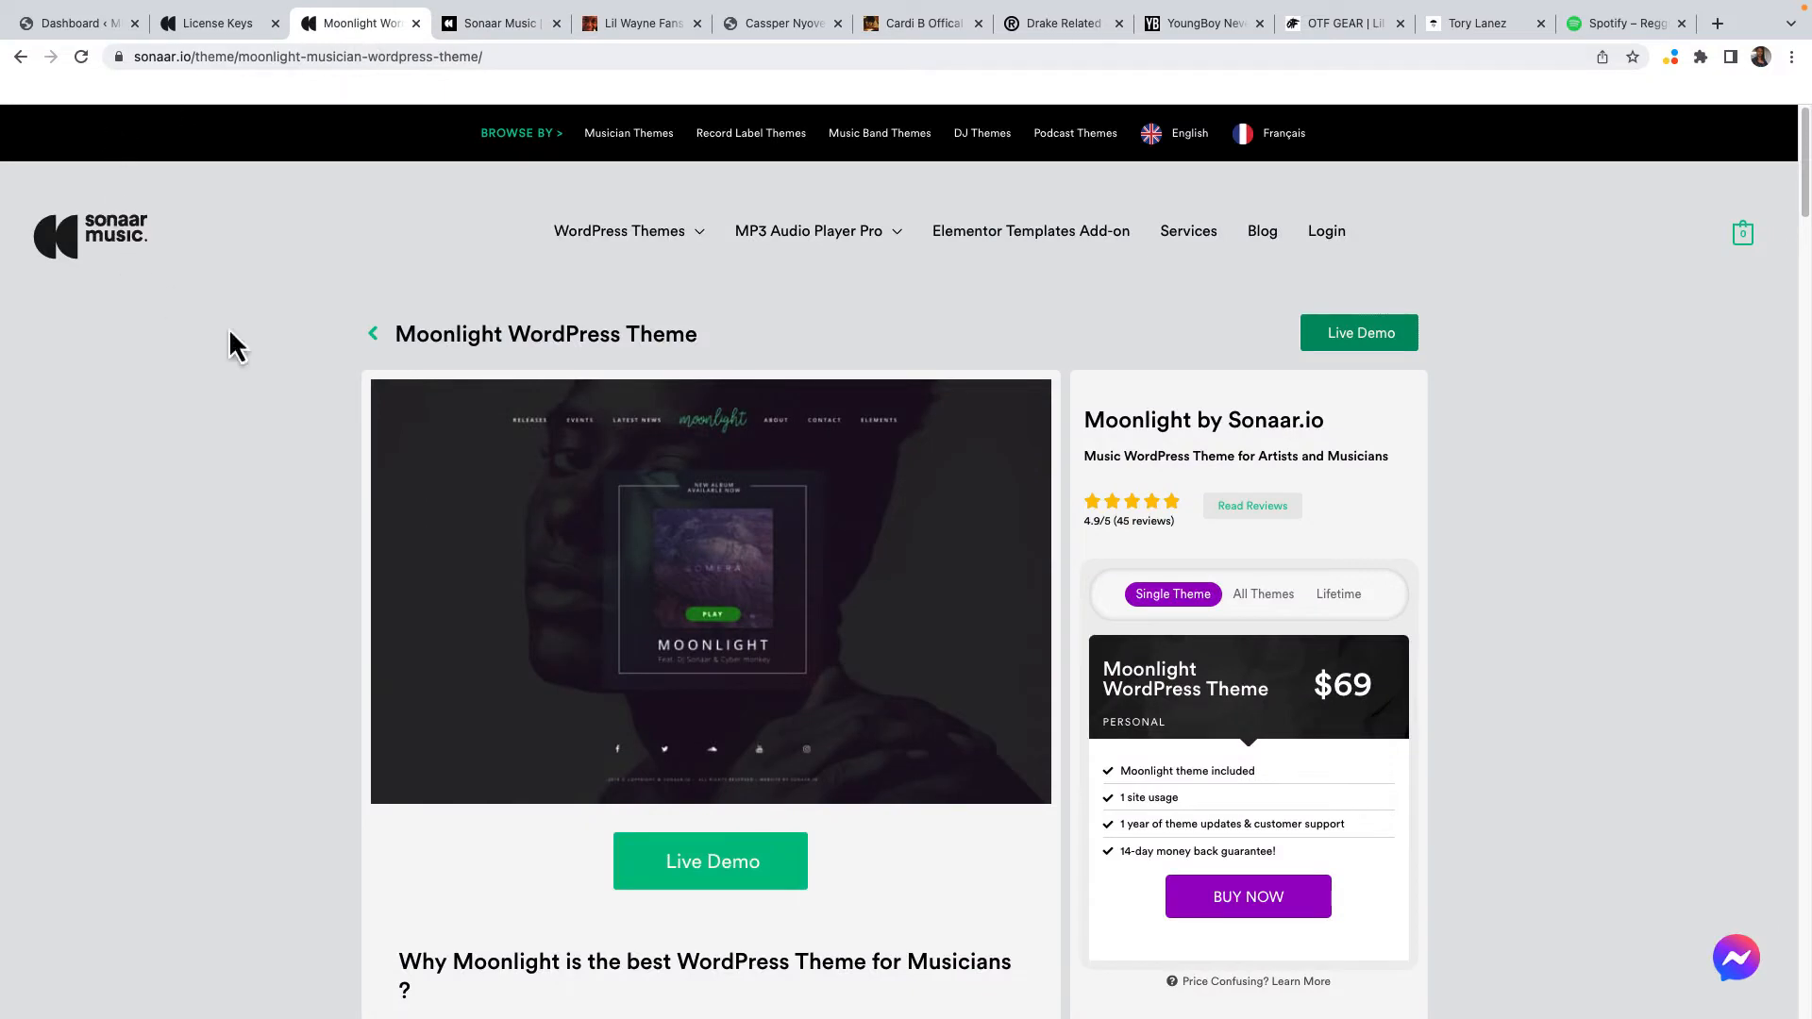
{"action": "scroll", "coordinate": [478, 404], "scroll_direction": "down", "scroll_amount": 2}
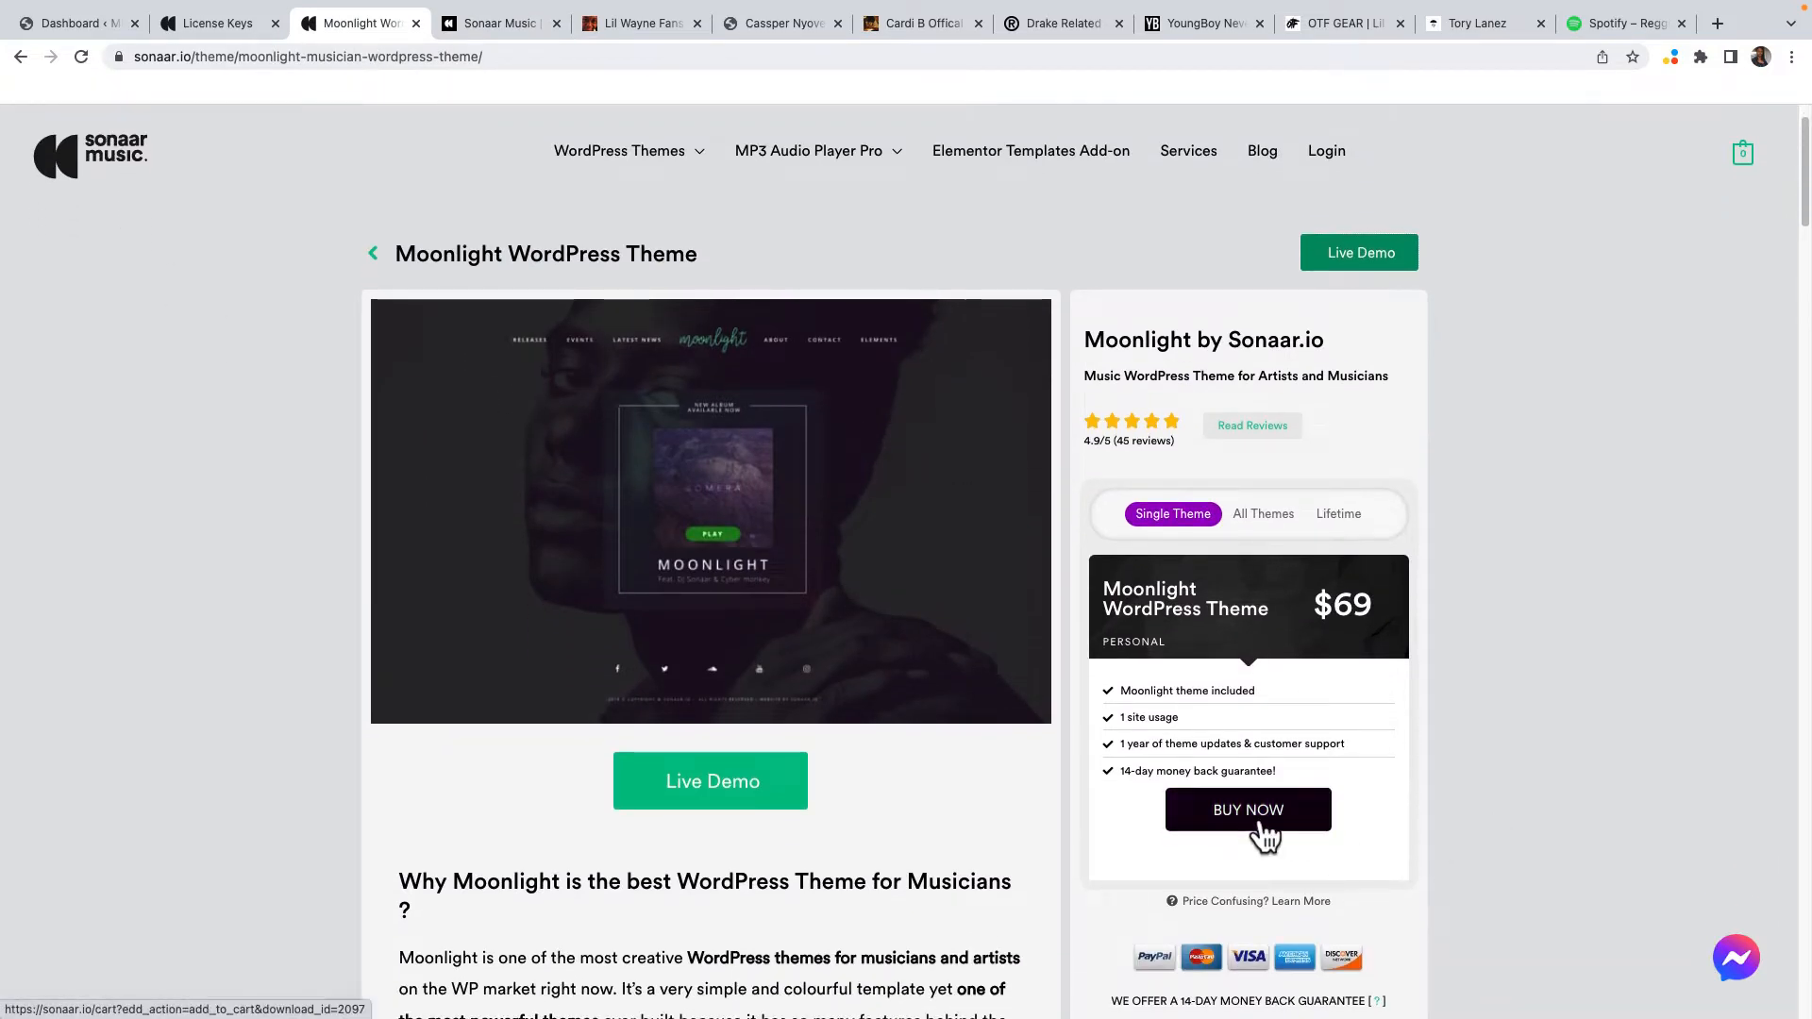
{"action": "scroll", "coordinate": [821, 679], "scroll_direction": "down", "scroll_amount": 1}
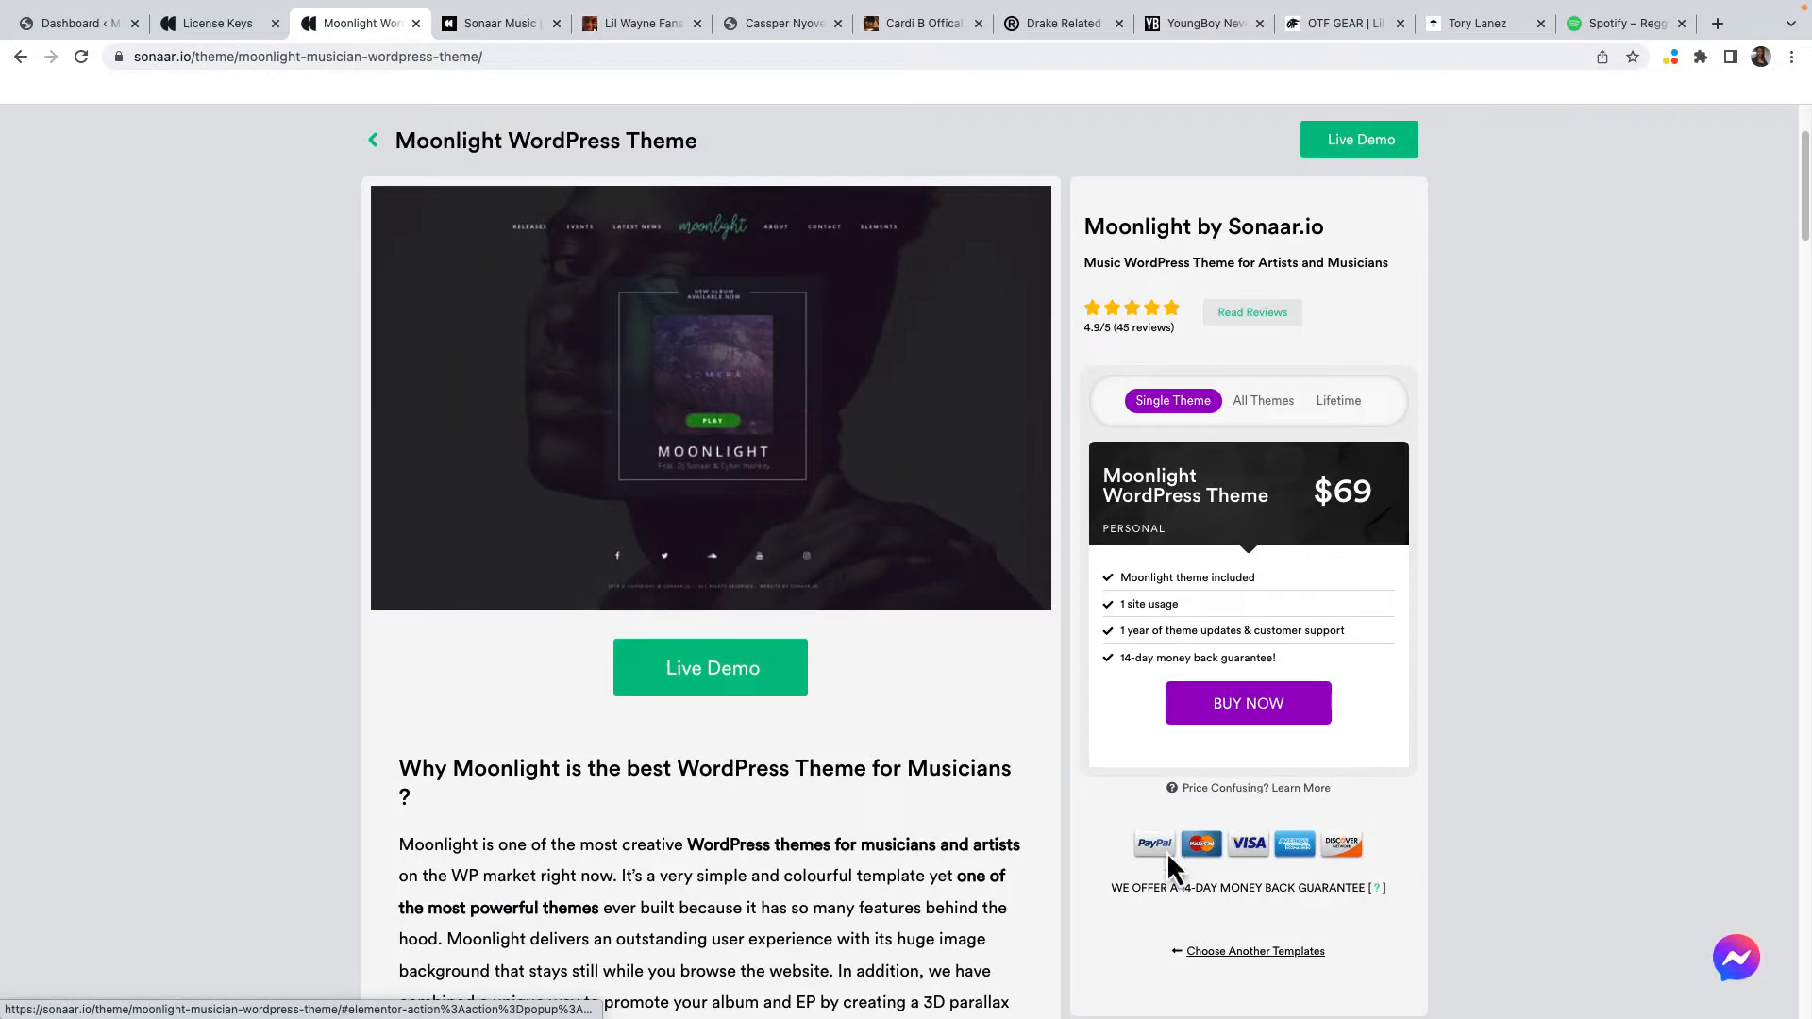
Download Sonaar-WP-Package.zip from the Sonaar account's downloads and save it in the Downloads folder.
{"action": "left_click", "coordinate": [210, 22]}
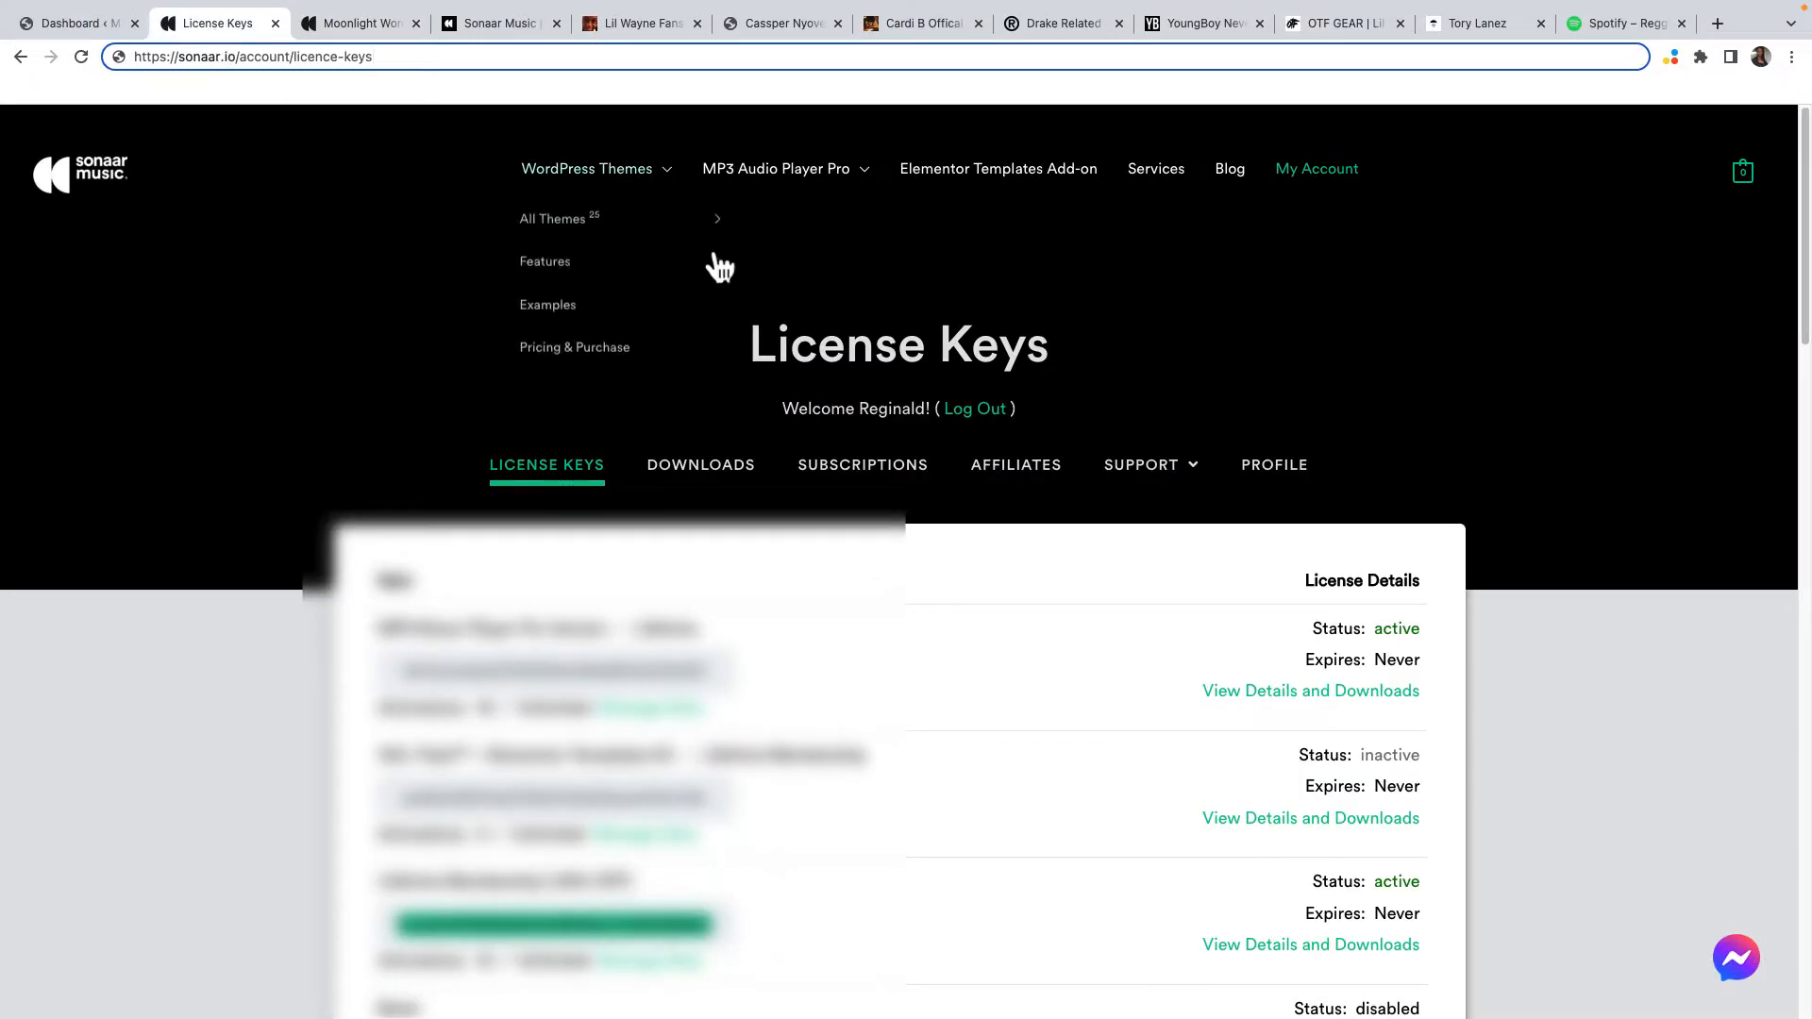
{"action": "left_click", "coordinate": [1332, 185]}
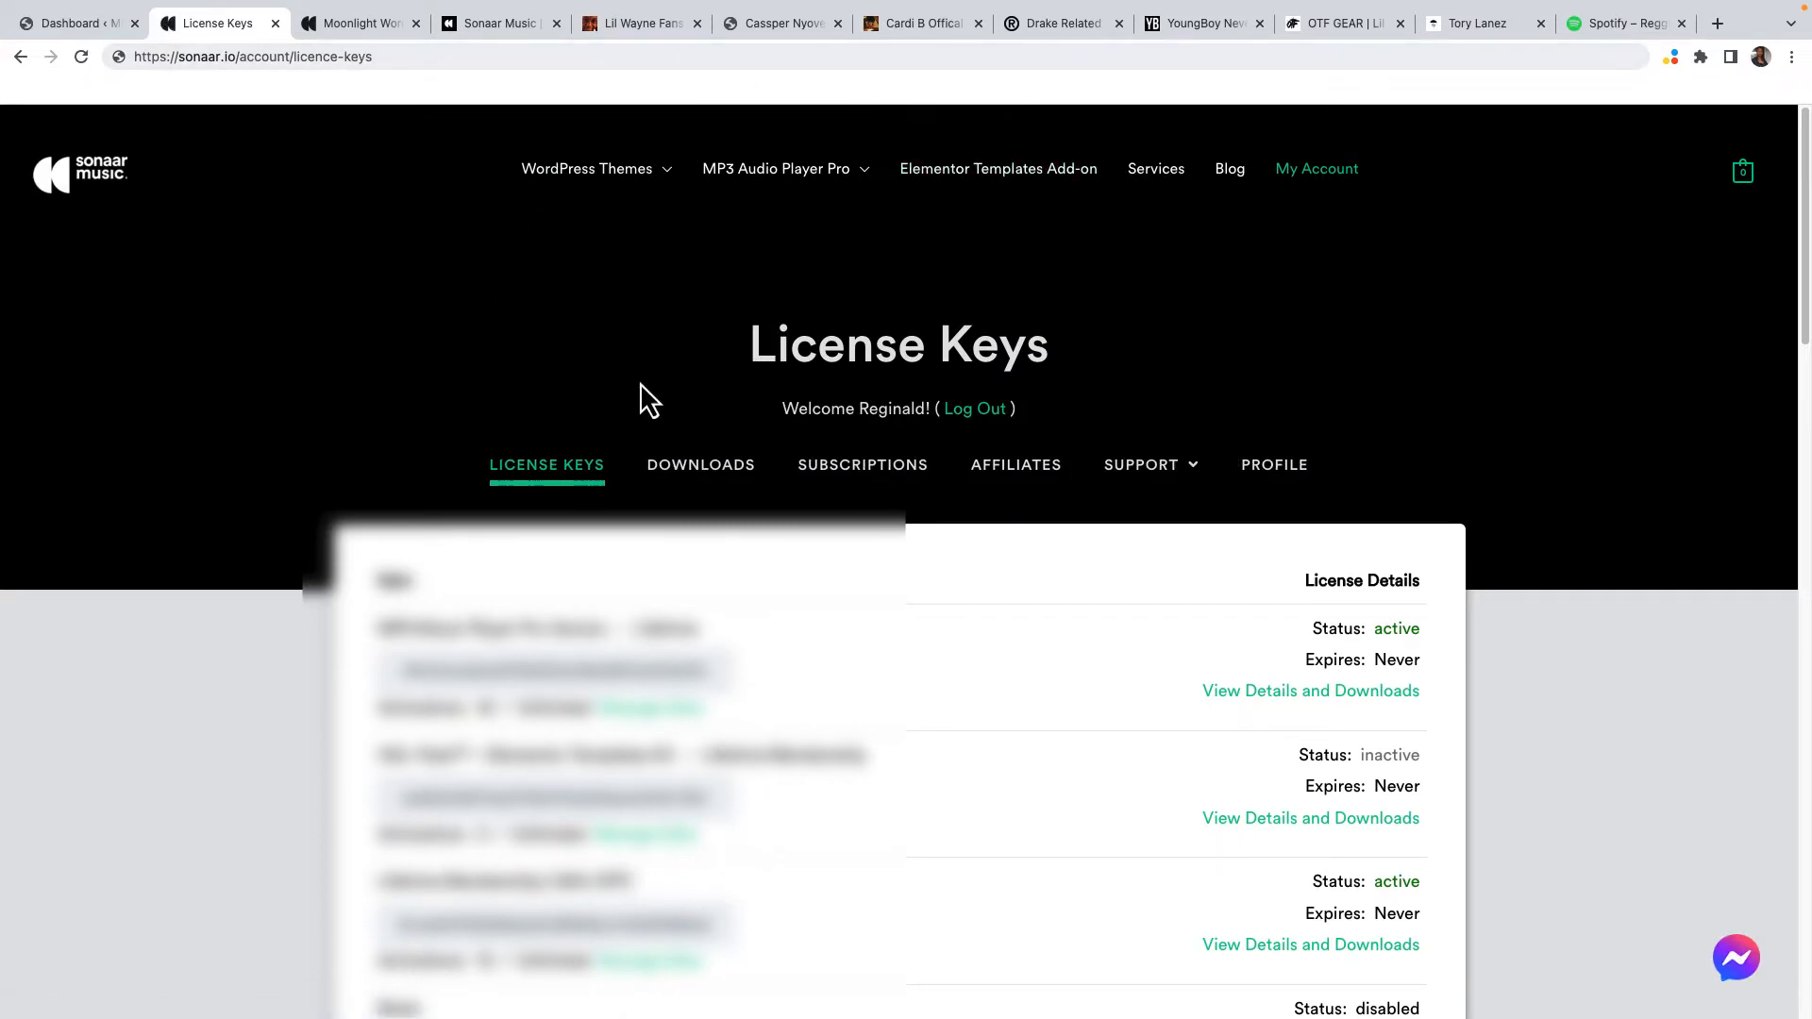
{"action": "left_click", "coordinate": [686, 467]}
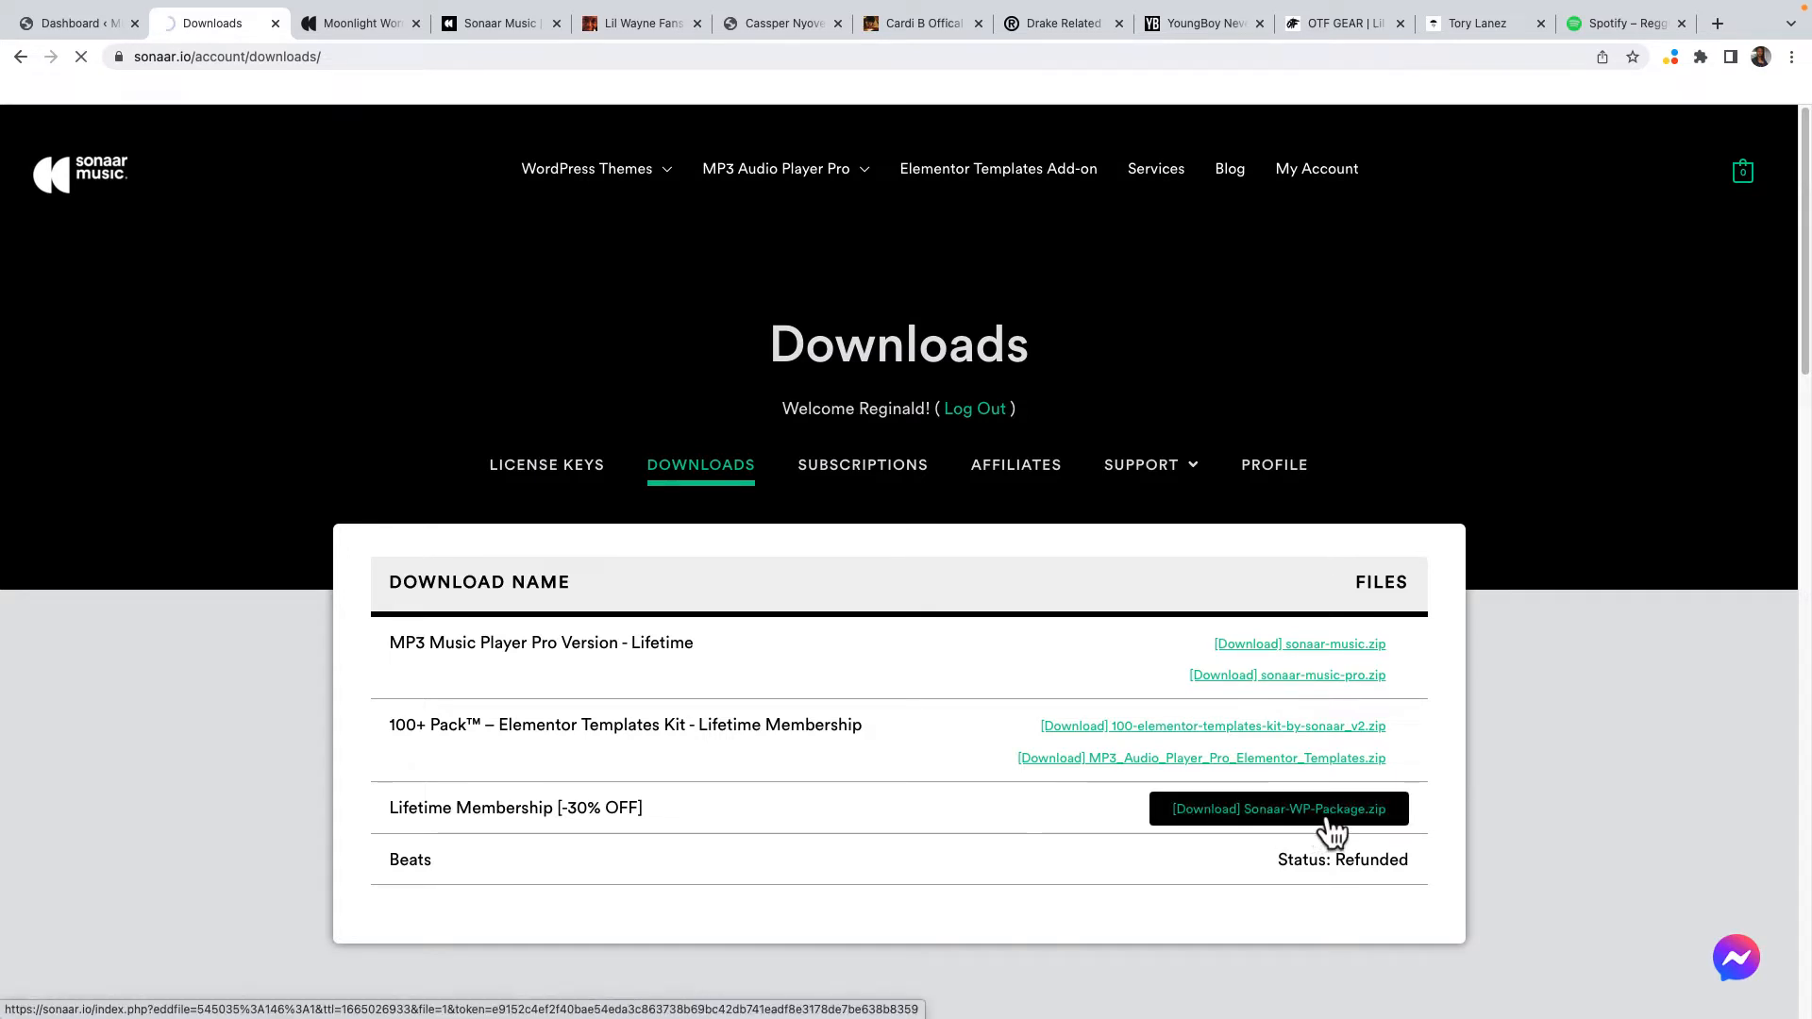
{"action": "left_click", "coordinate": [1331, 830]}
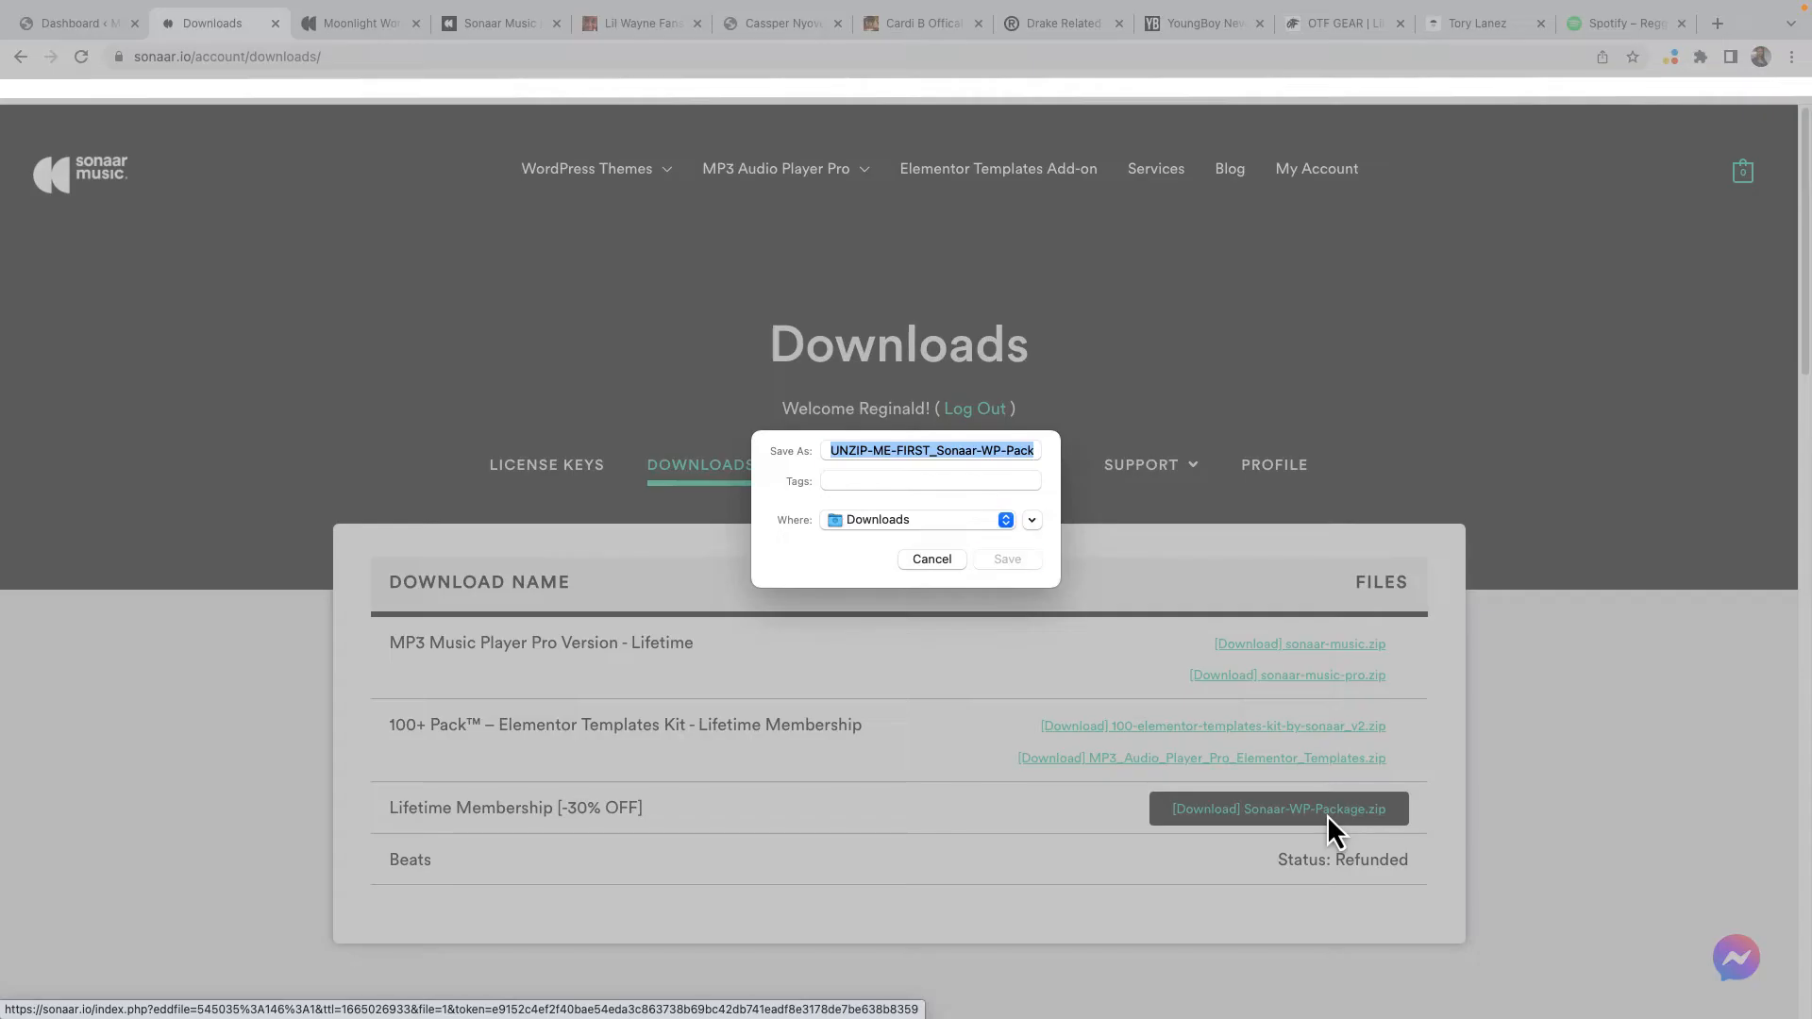
{"action": "left_click", "coordinate": [1021, 566]}
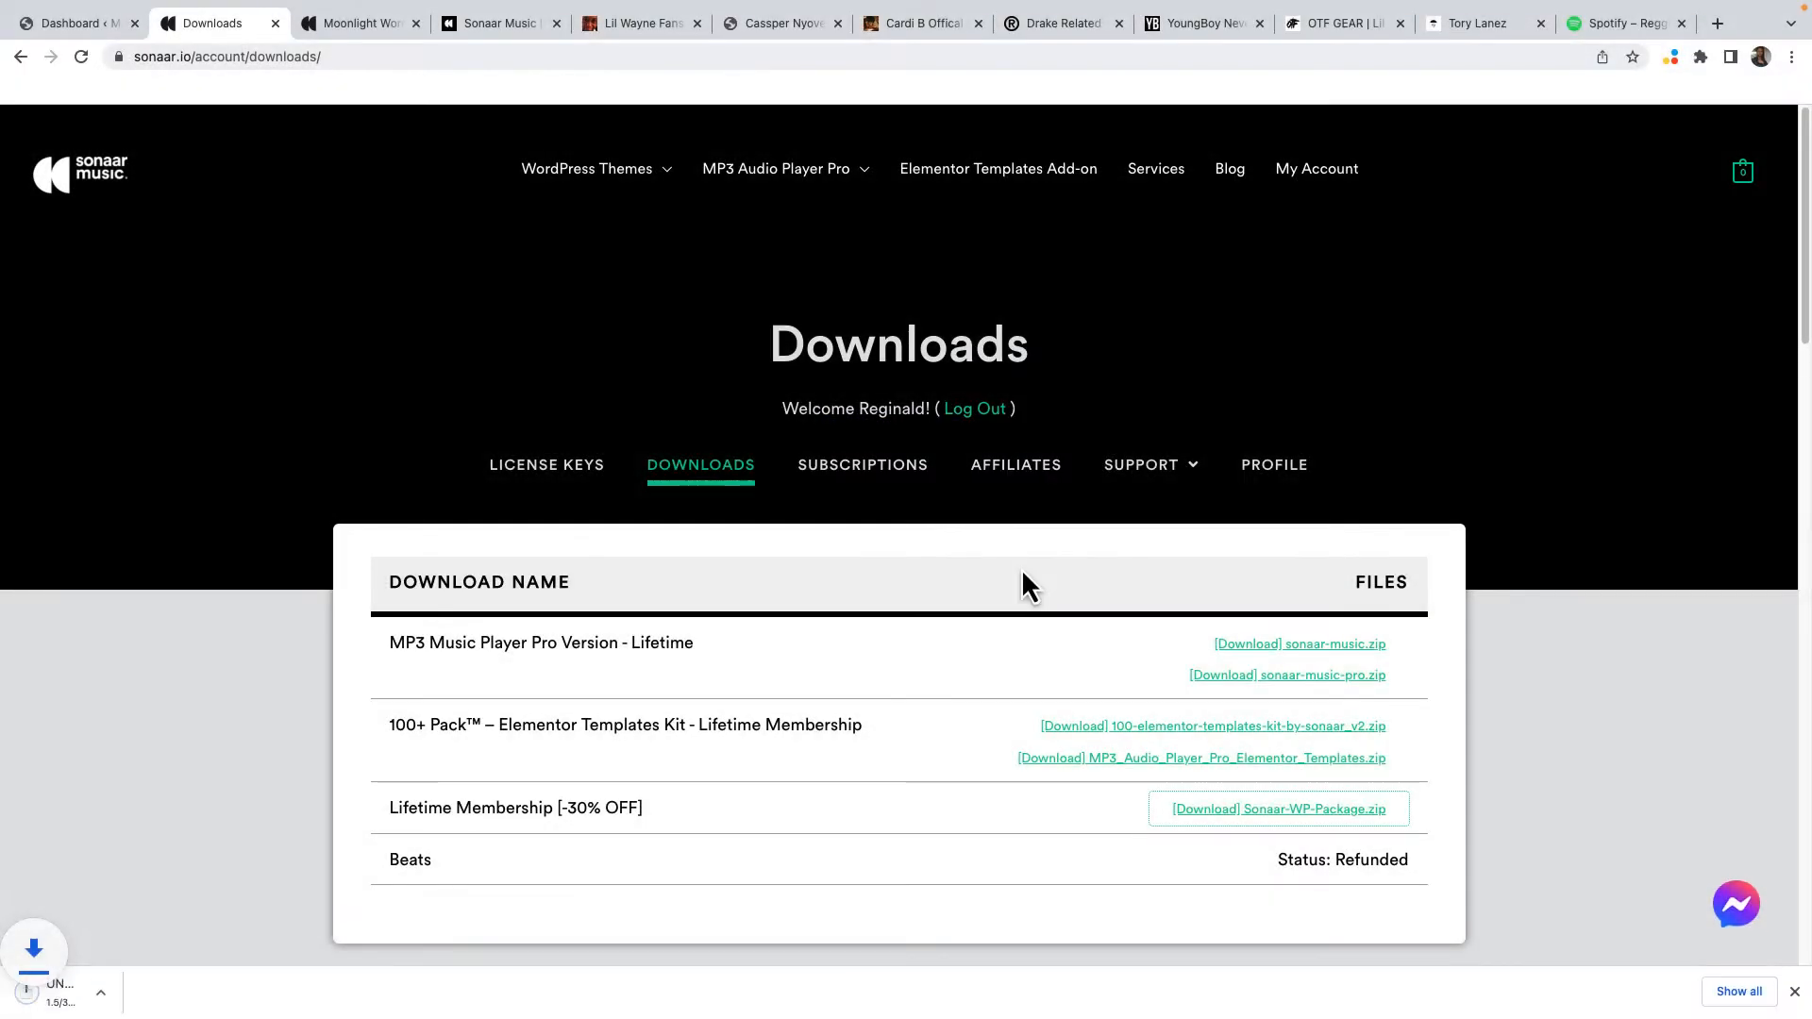
Switch to the WordPress dashboard and open the form for uploading a new theme.
{"action": "key", "text": "super+1"}
{"action": "left_click", "coordinate": [70, 162]}
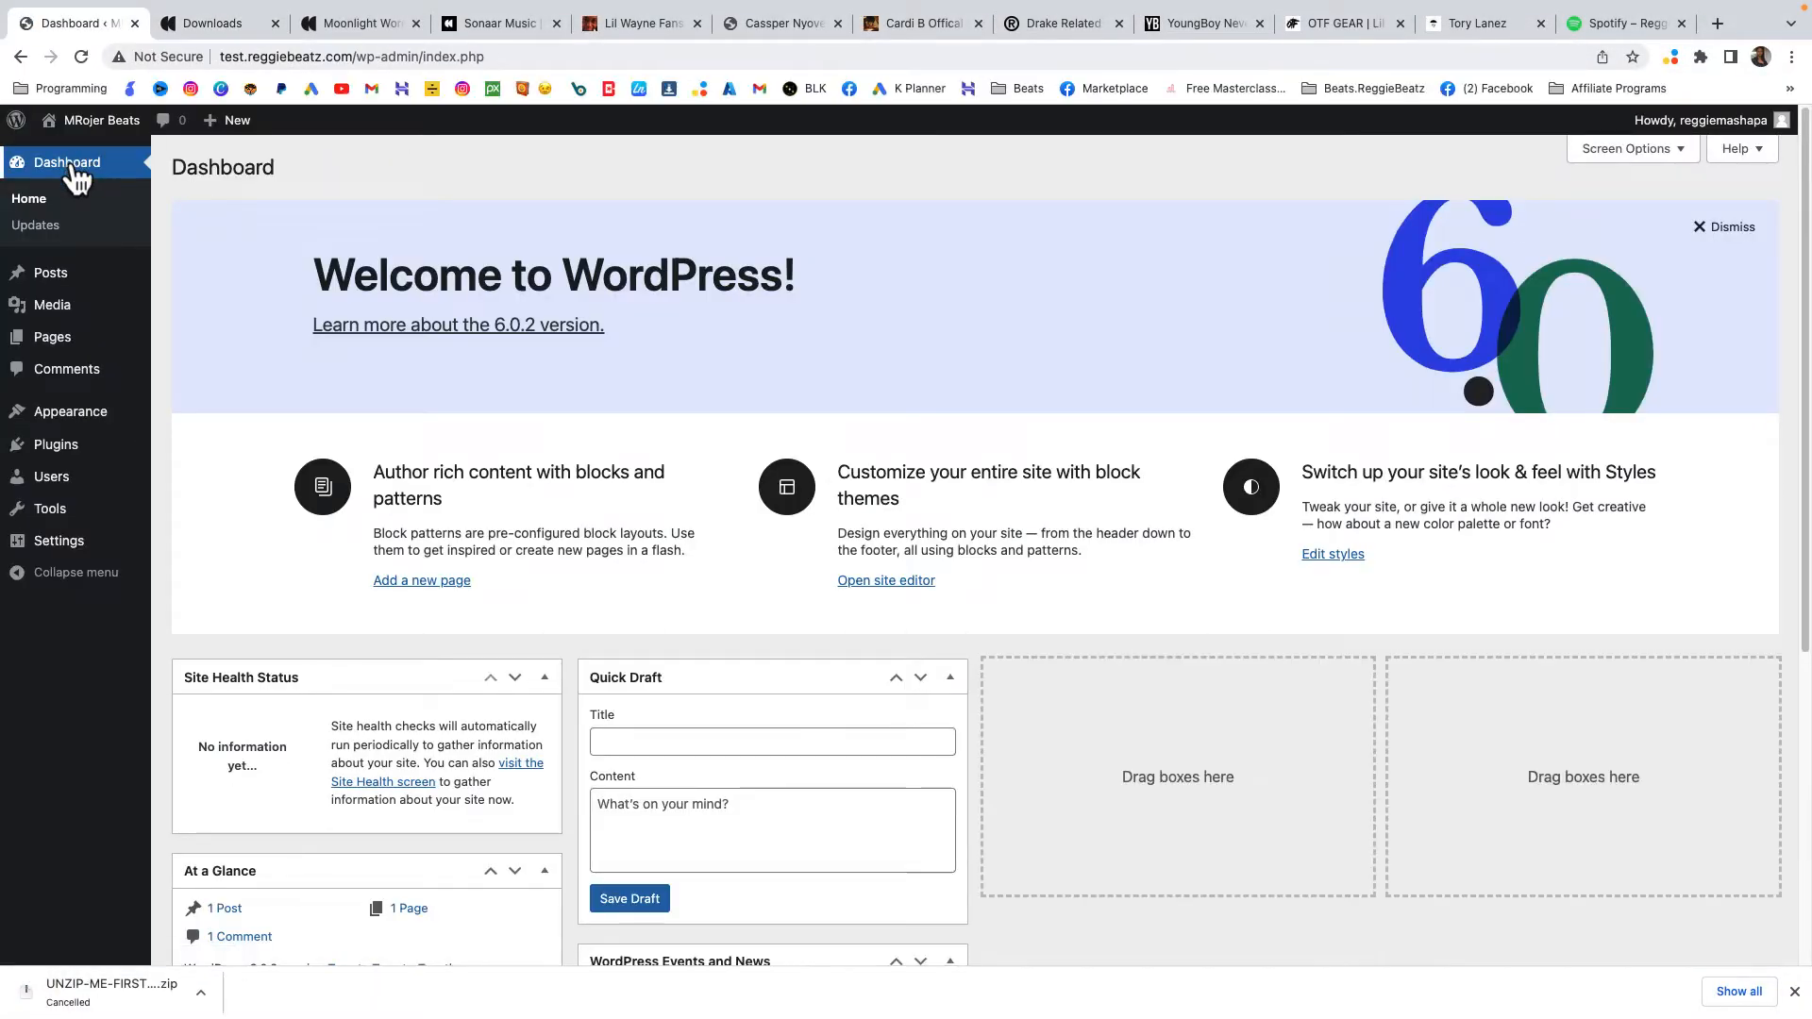
{"action": "mouse_move", "coordinate": [60, 416]}
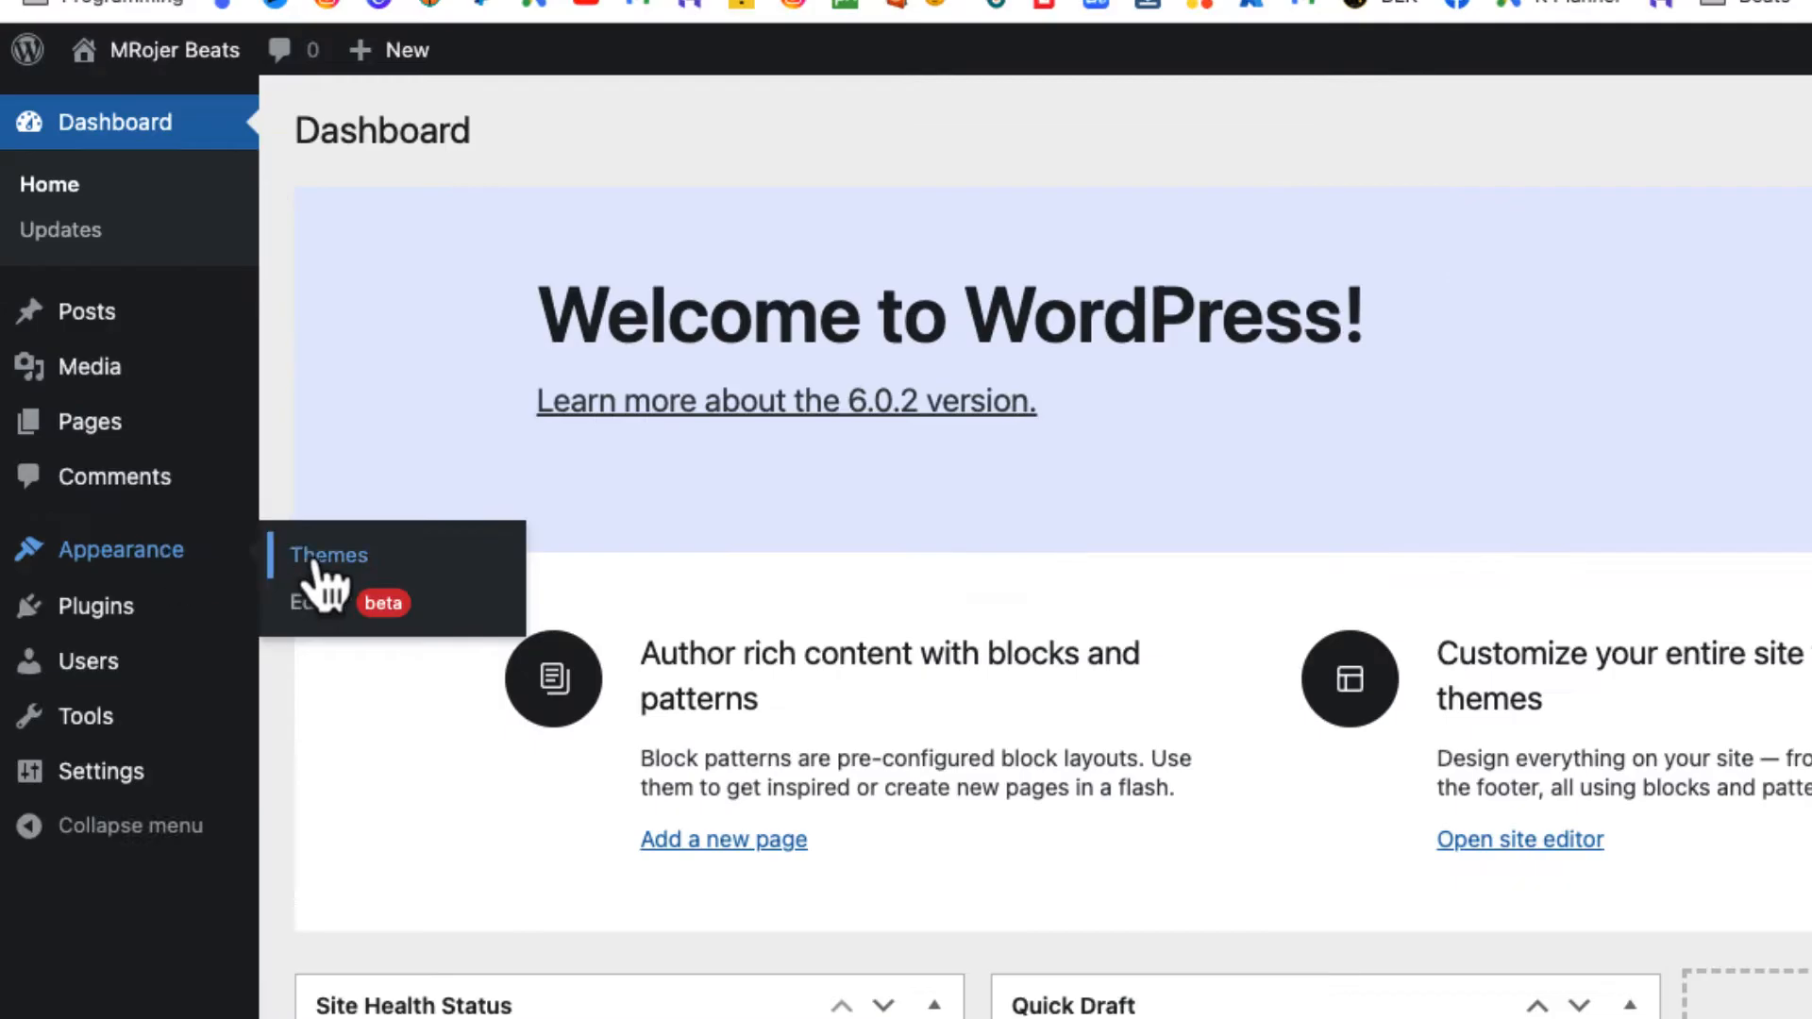
{"action": "left_click", "coordinate": [321, 566]}
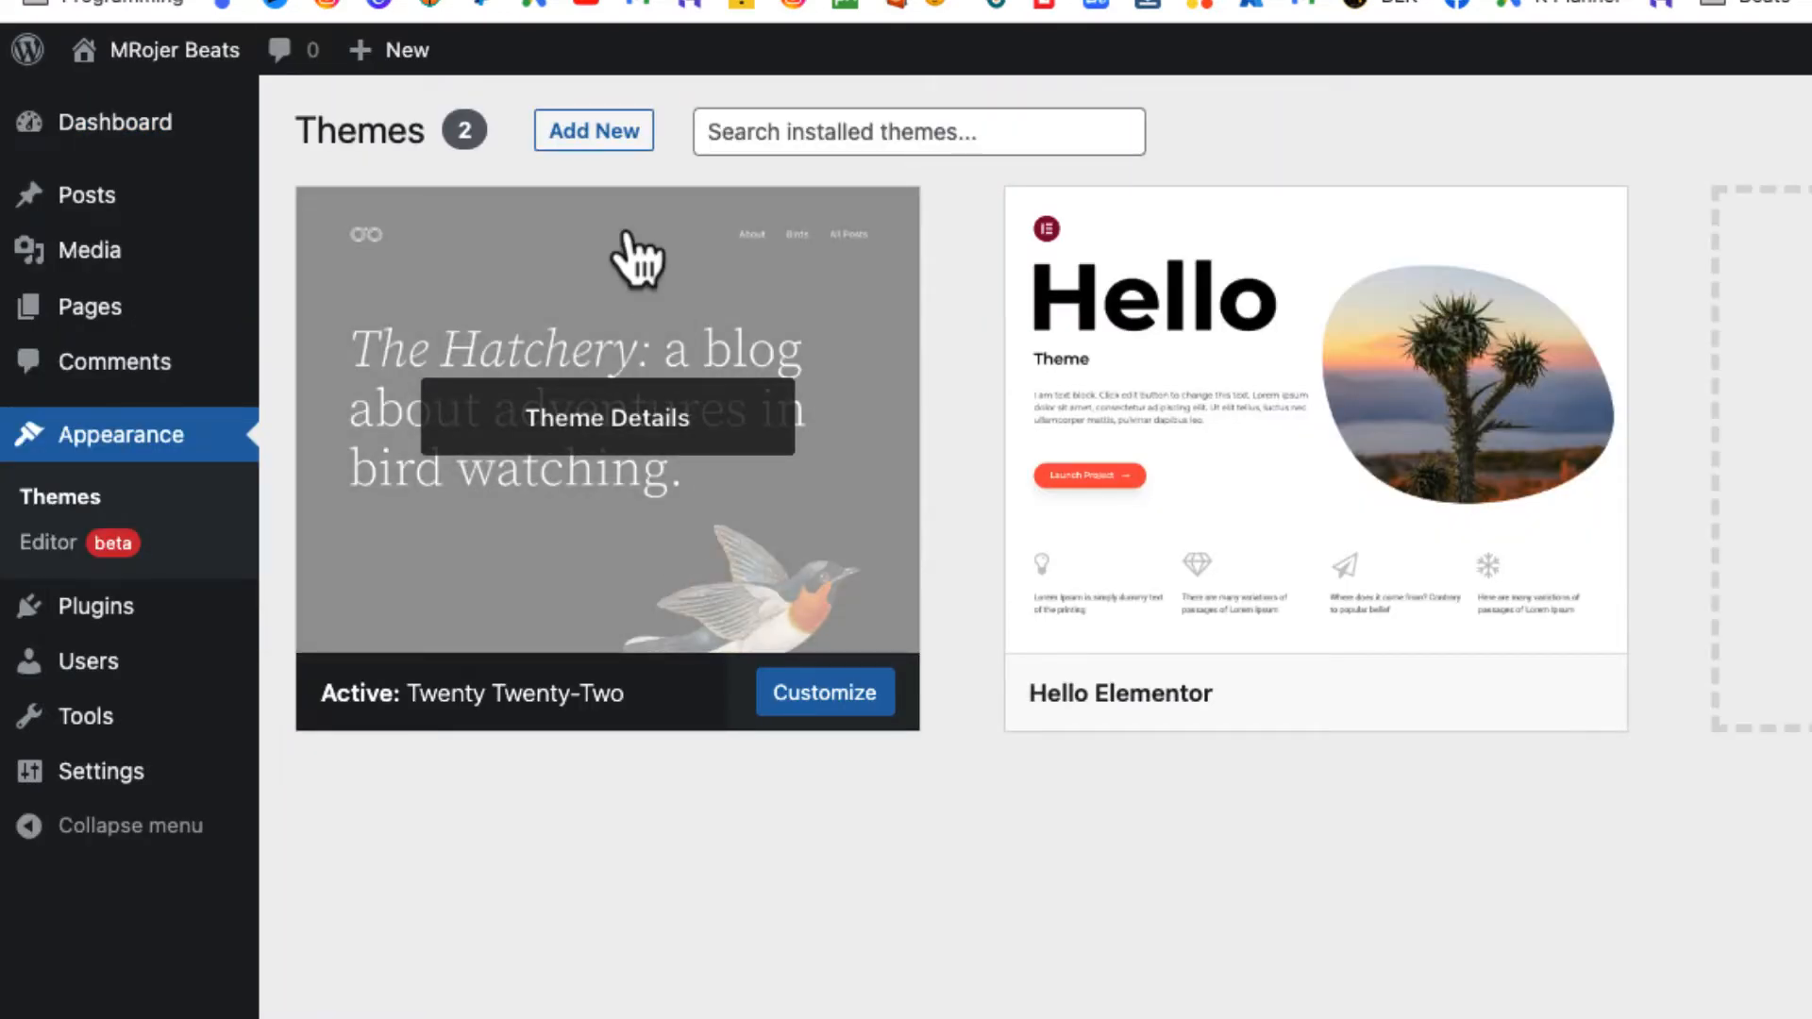
{"action": "left_click", "coordinate": [608, 151]}
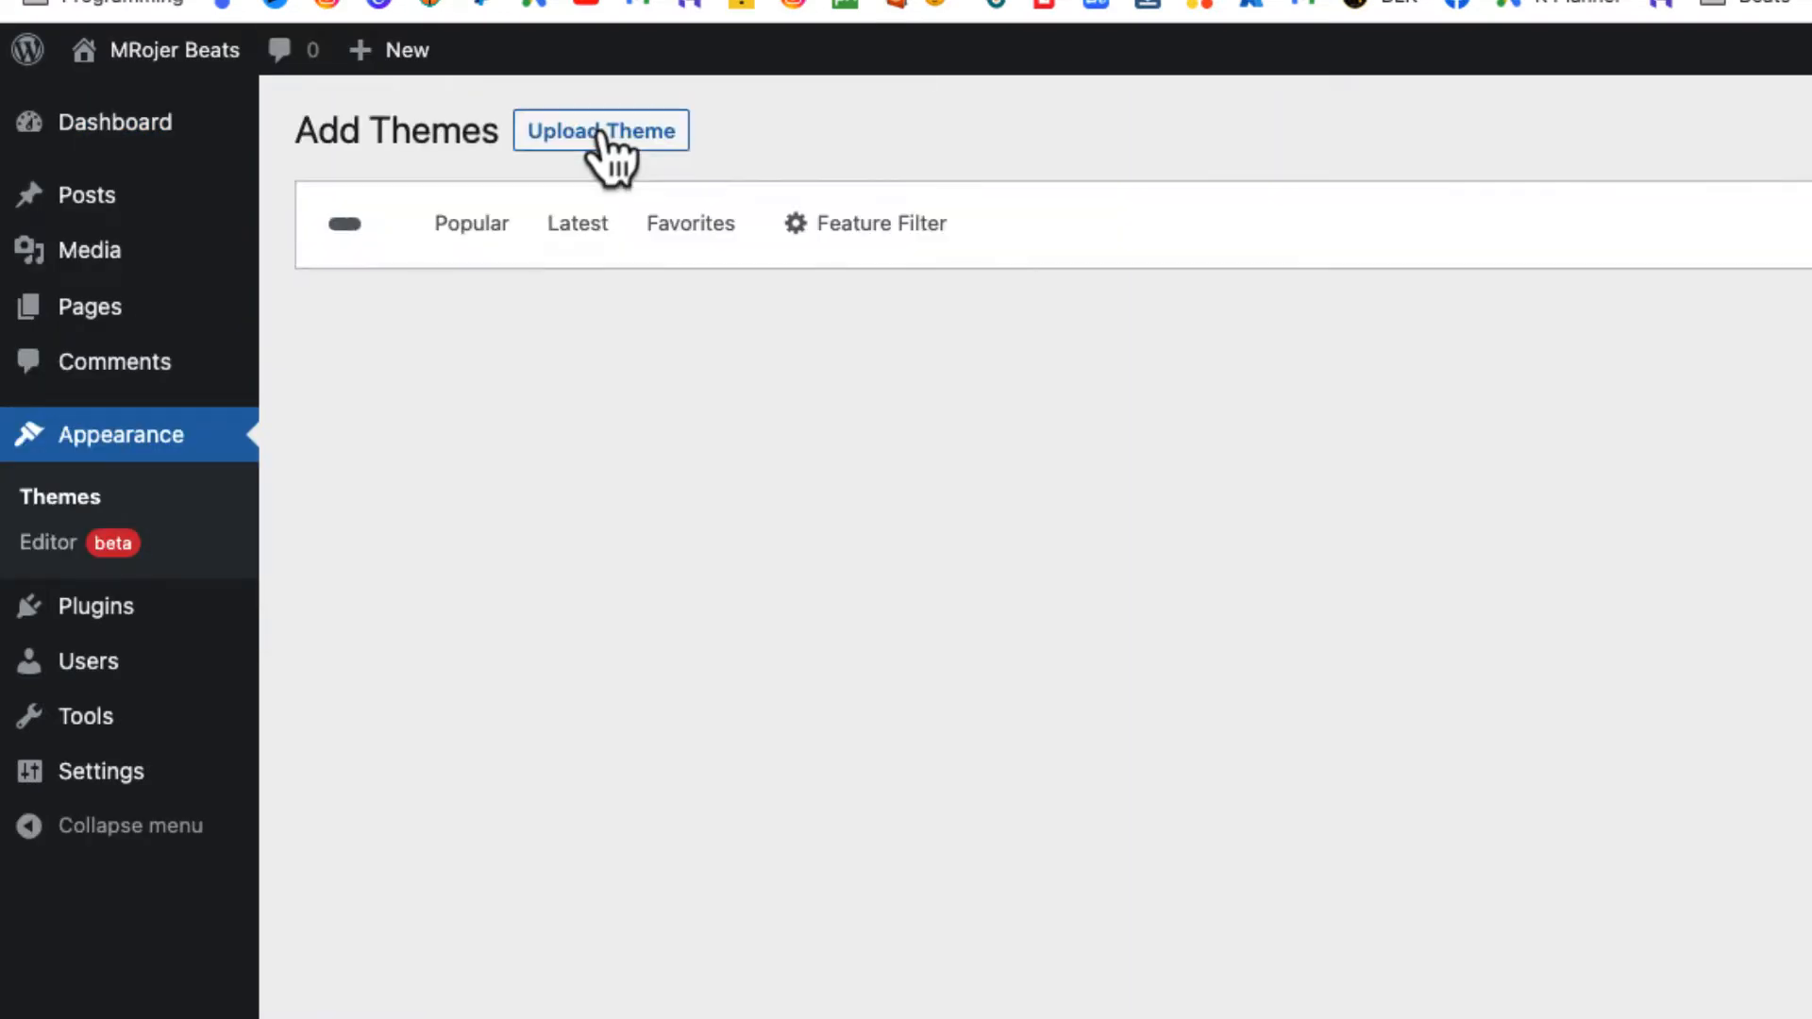
{"action": "left_click", "coordinate": [613, 144]}
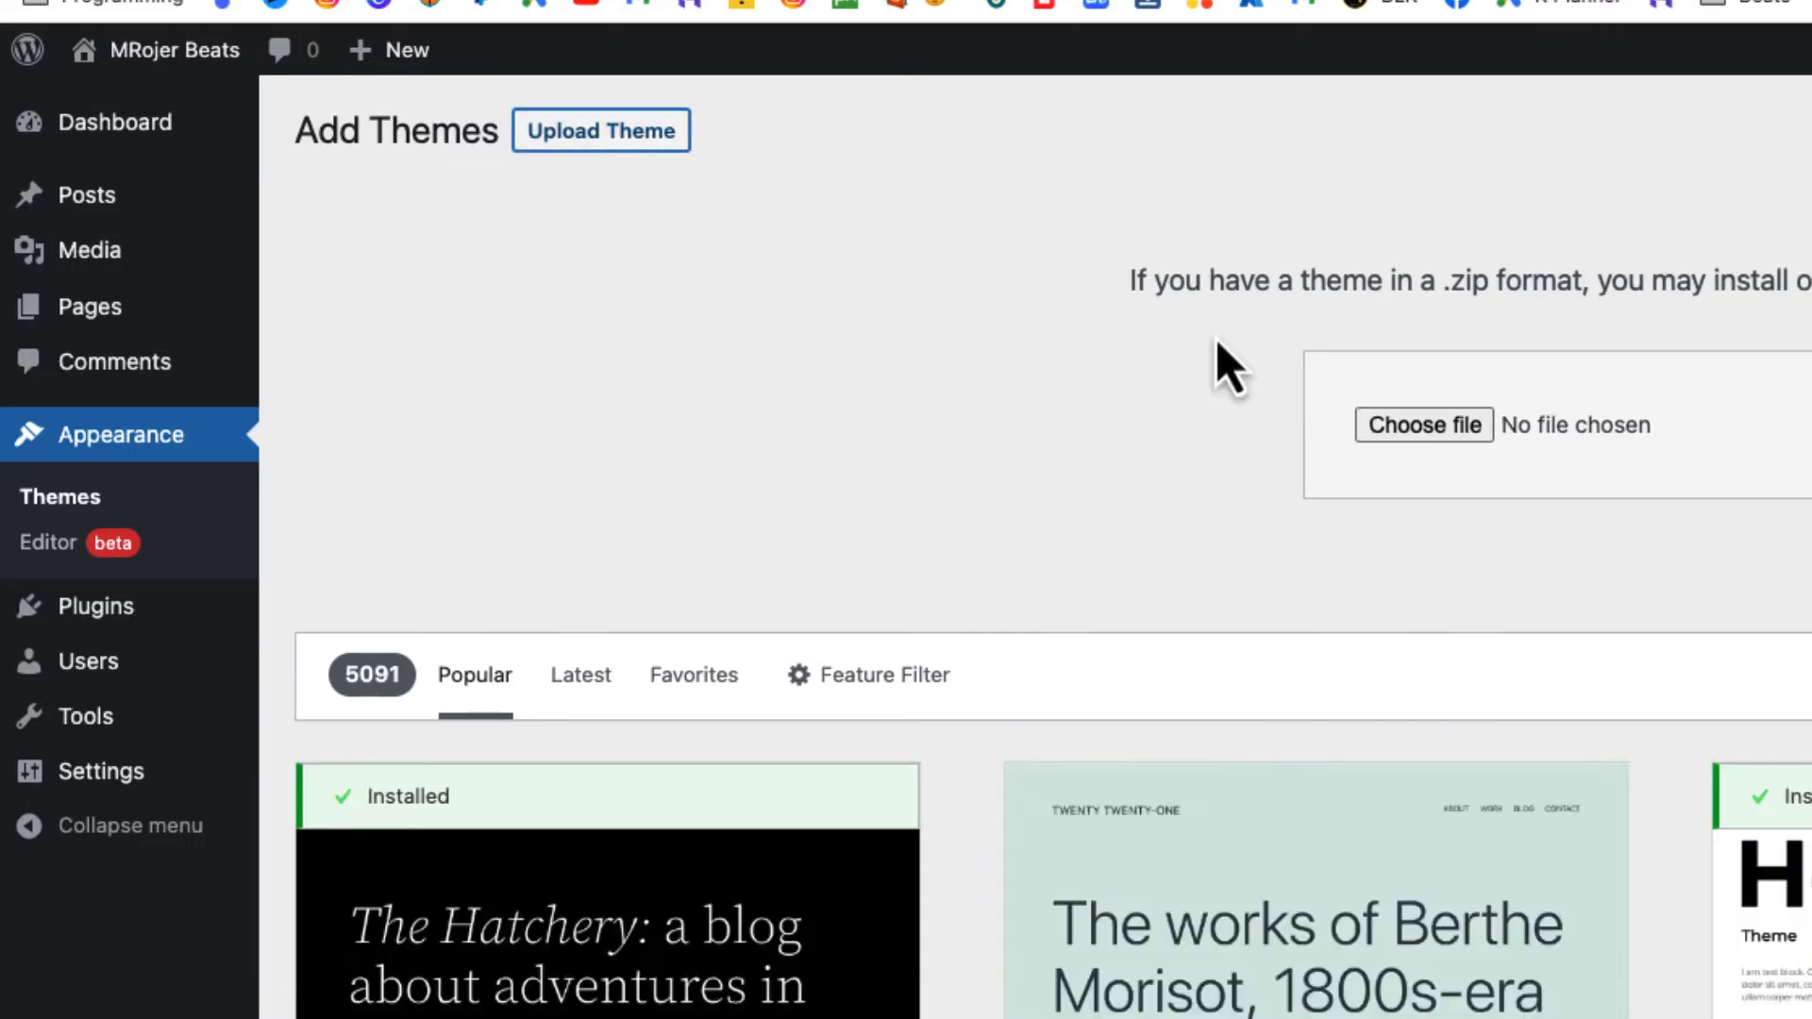
Upload and install sonaar.zip from the Theme folder of the unzipped package, and dismiss the browser's downloads bar.
{"action": "left_click", "coordinate": [1408, 430]}
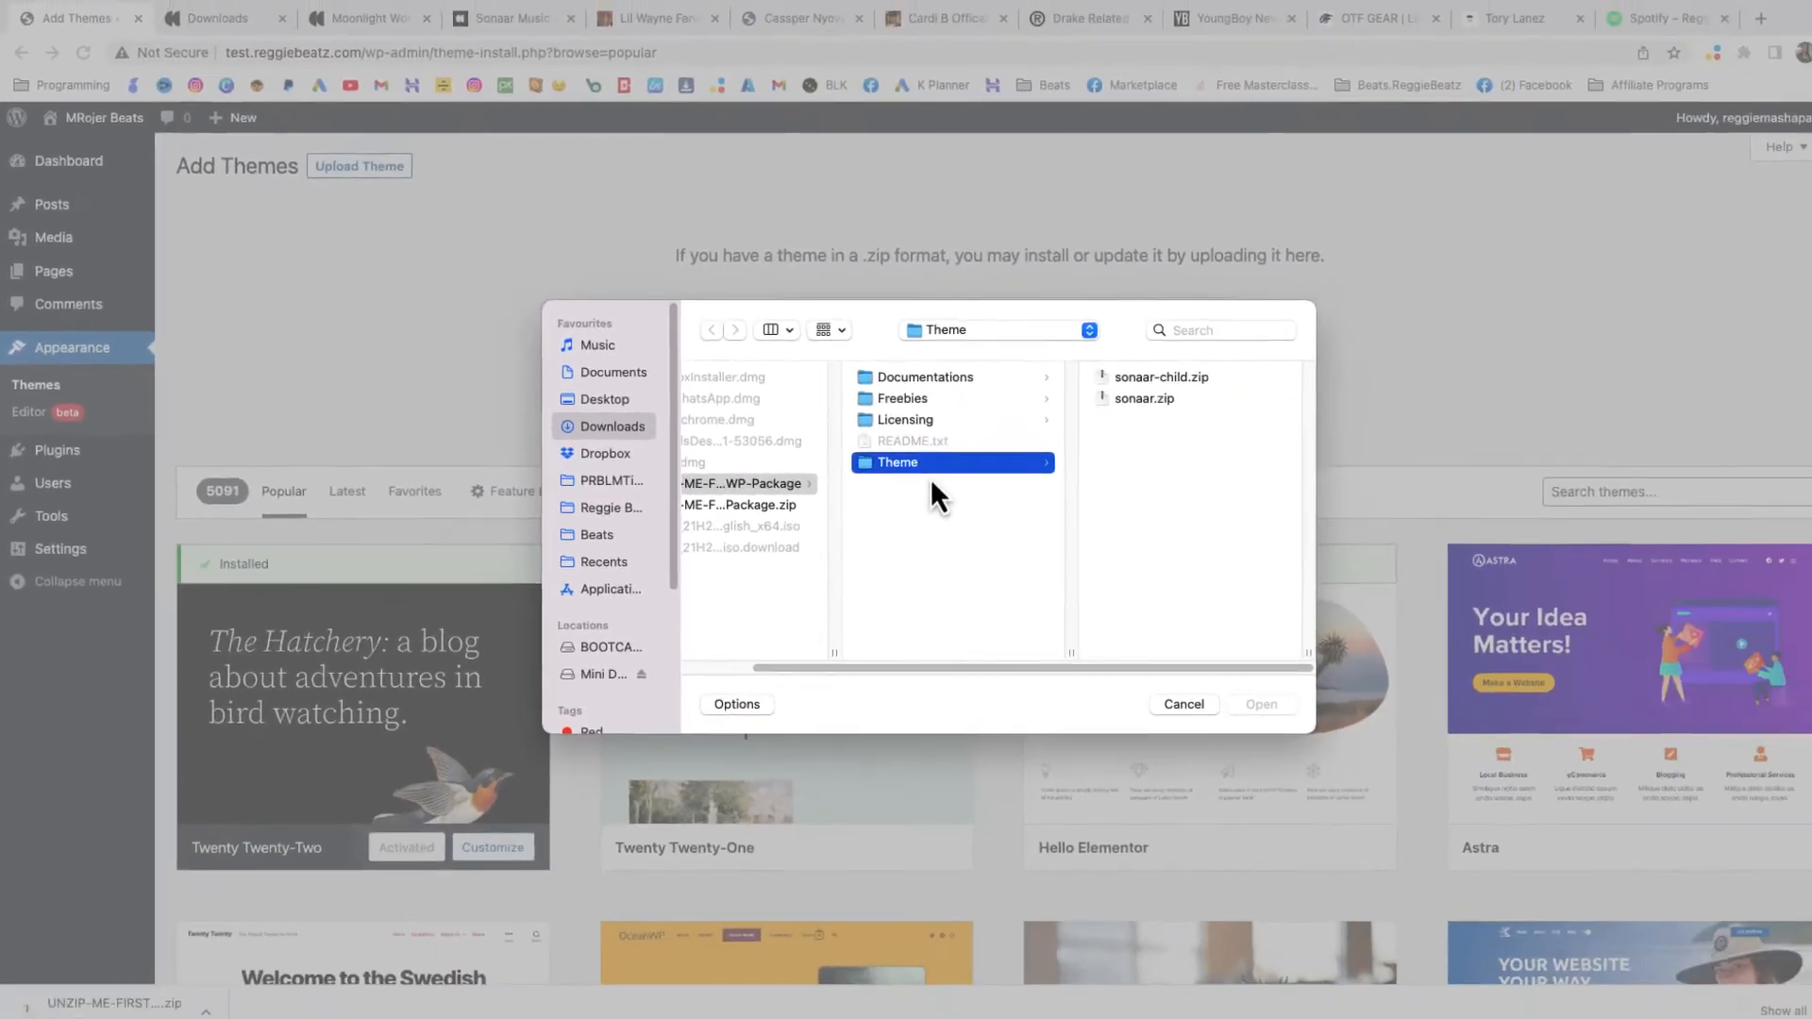
{"action": "left_click_drag", "start_coordinate": [932, 660], "coordinate": [773, 655]}
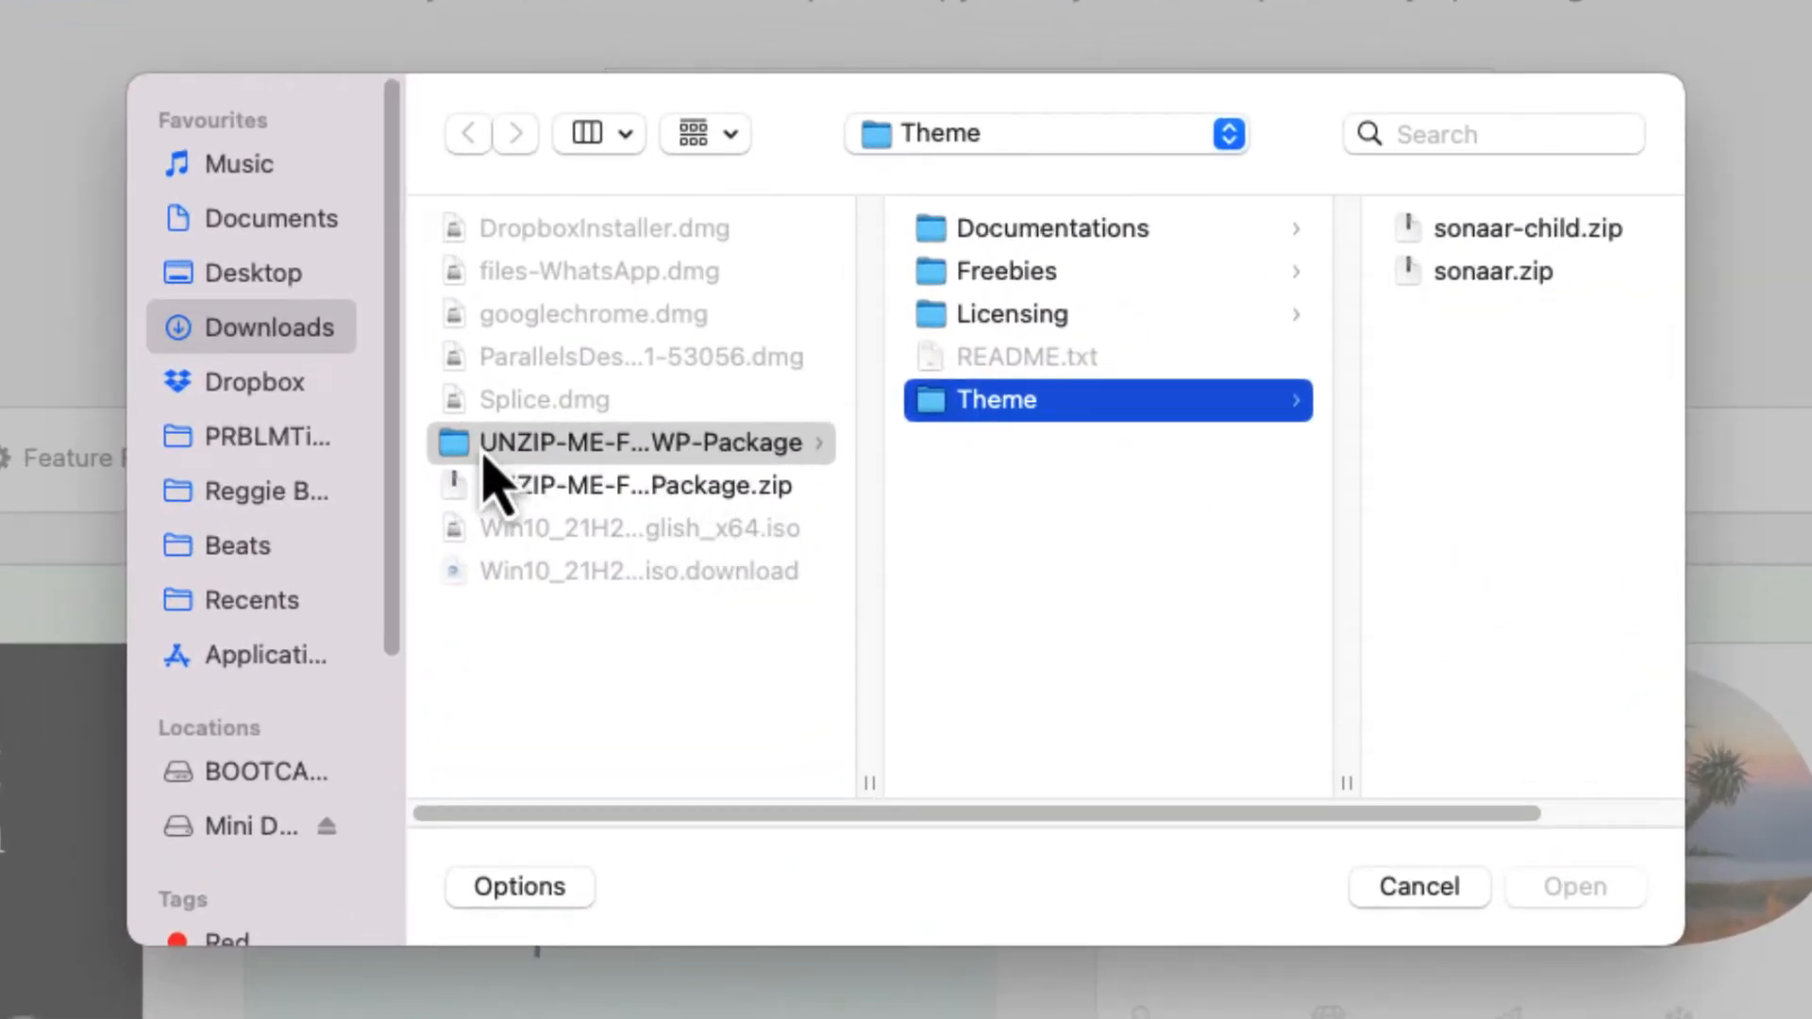
{"action": "left_click", "coordinate": [561, 445]}
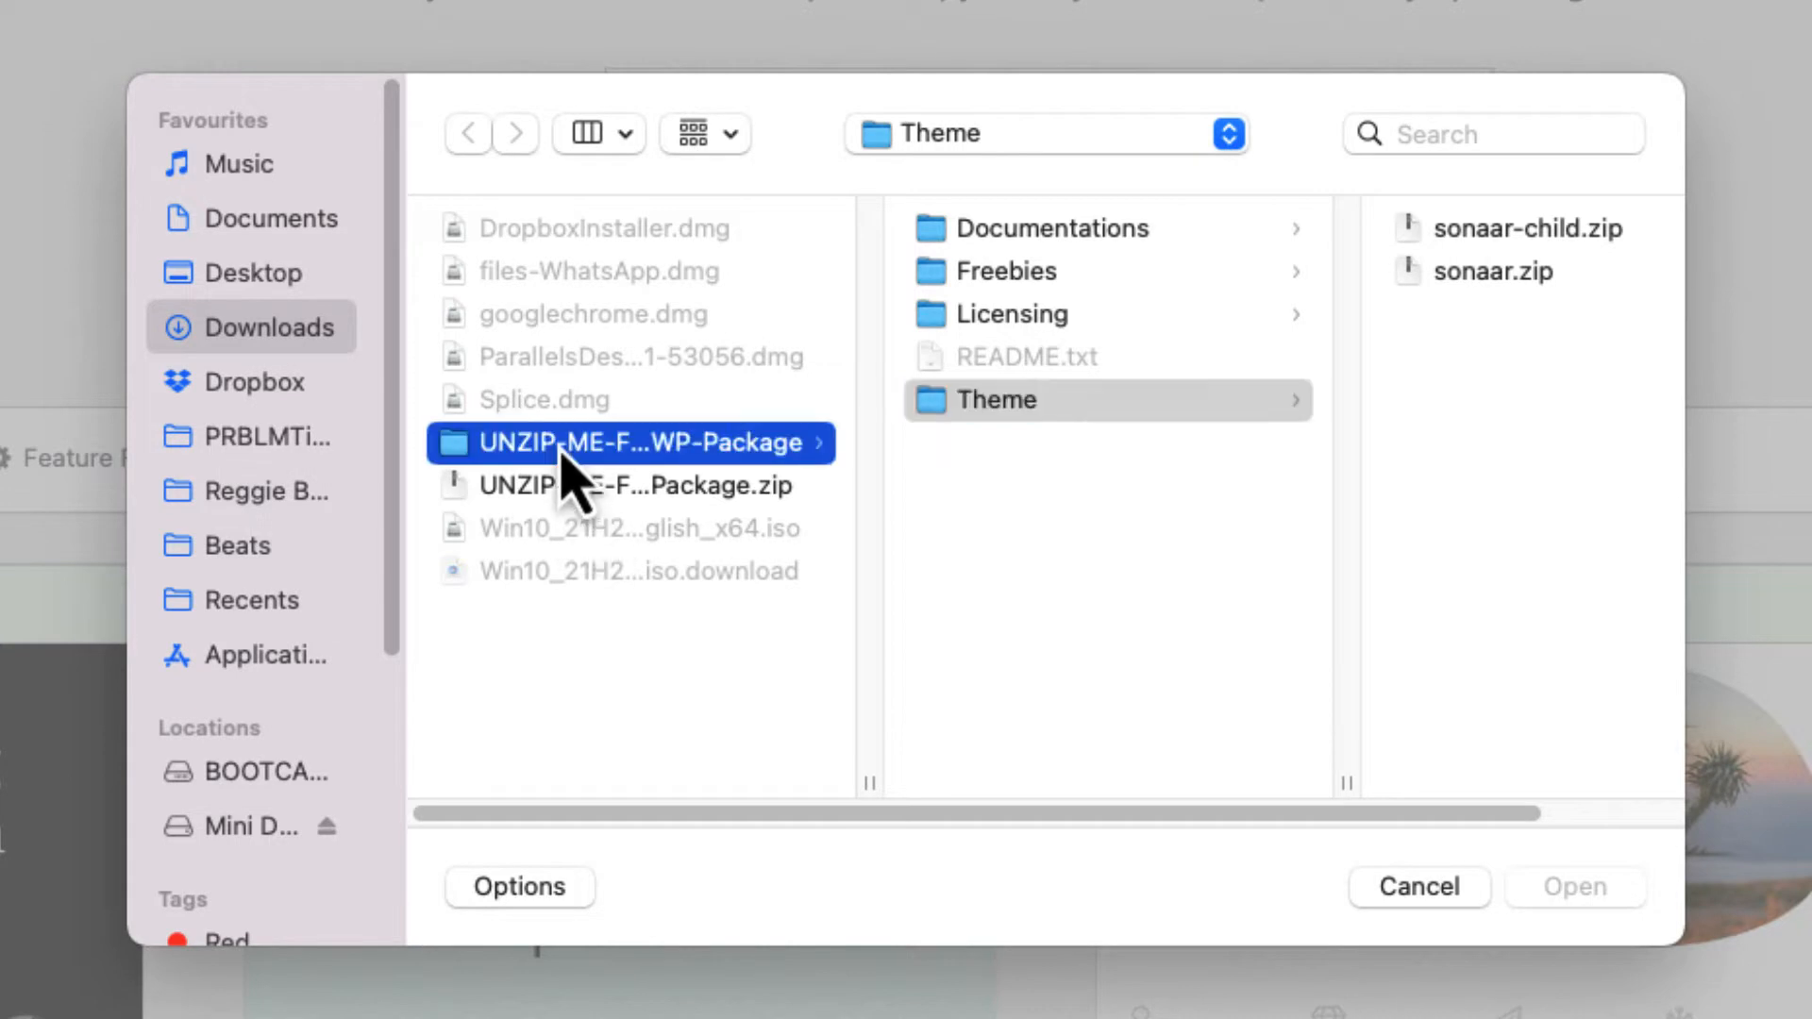
{"action": "left_click", "coordinate": [1031, 415]}
{"action": "left_click", "coordinate": [1351, 274]}
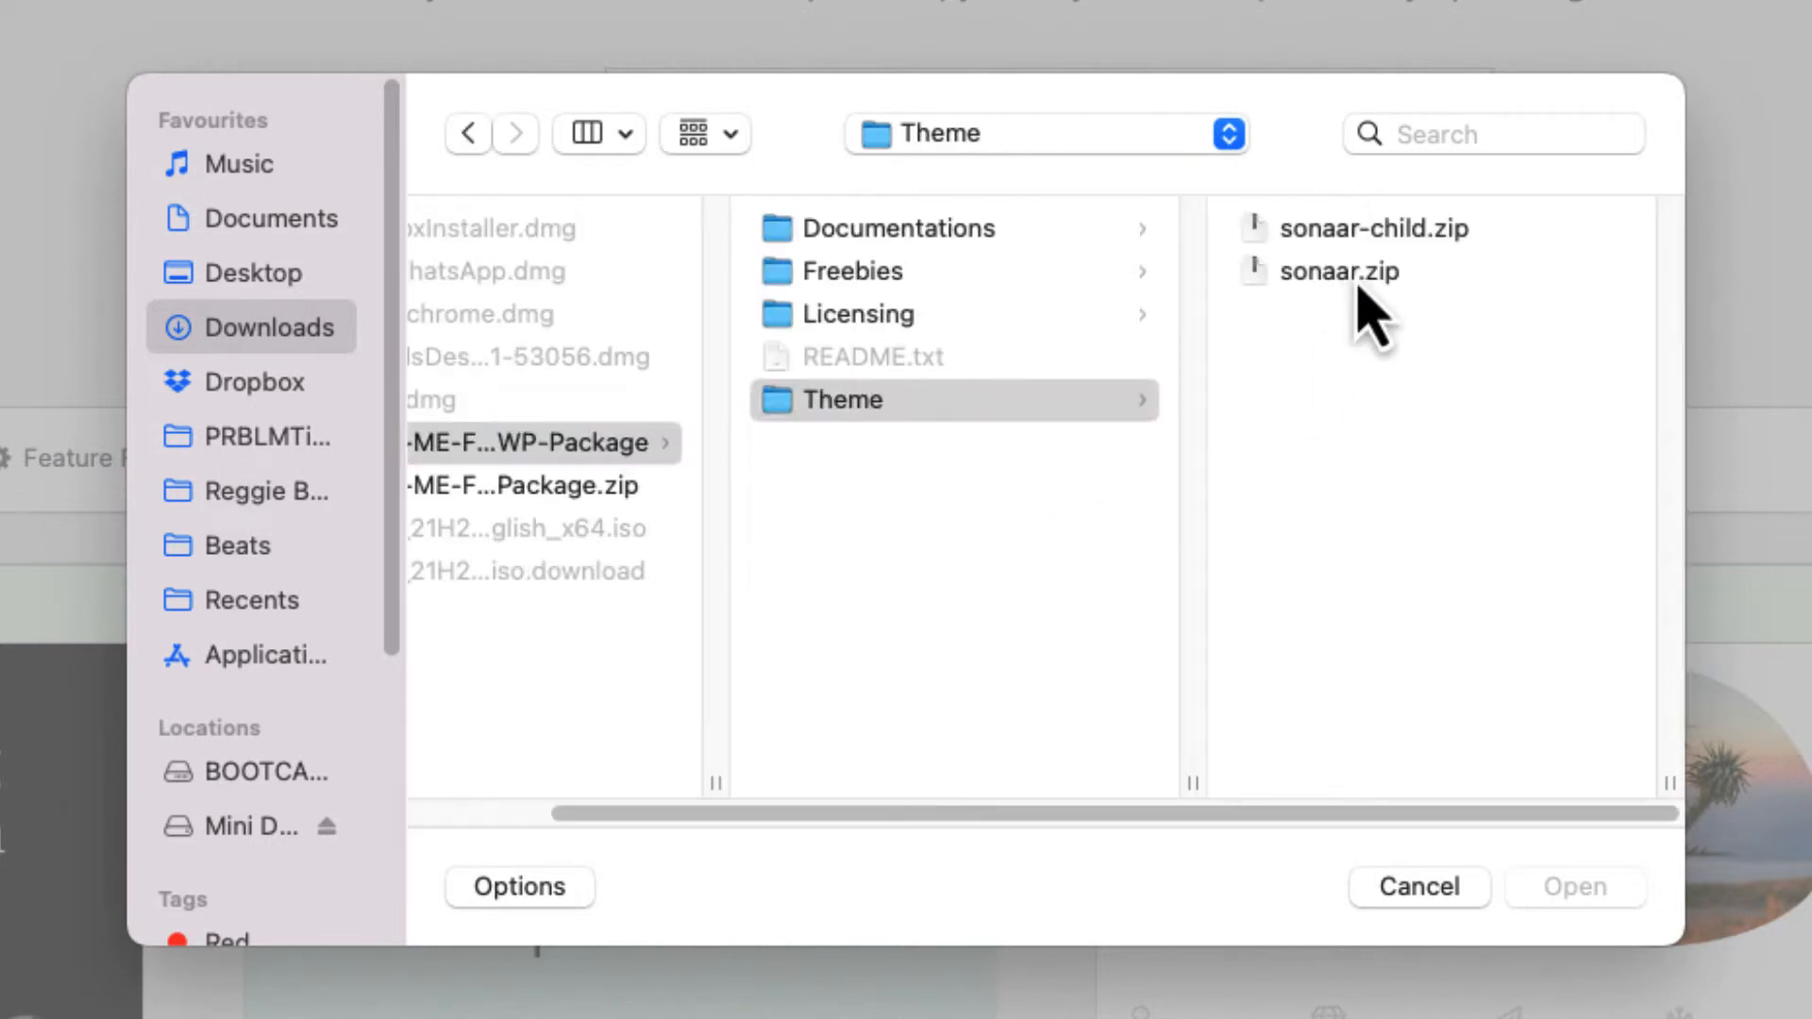
{"action": "left_click", "coordinate": [1606, 892]}
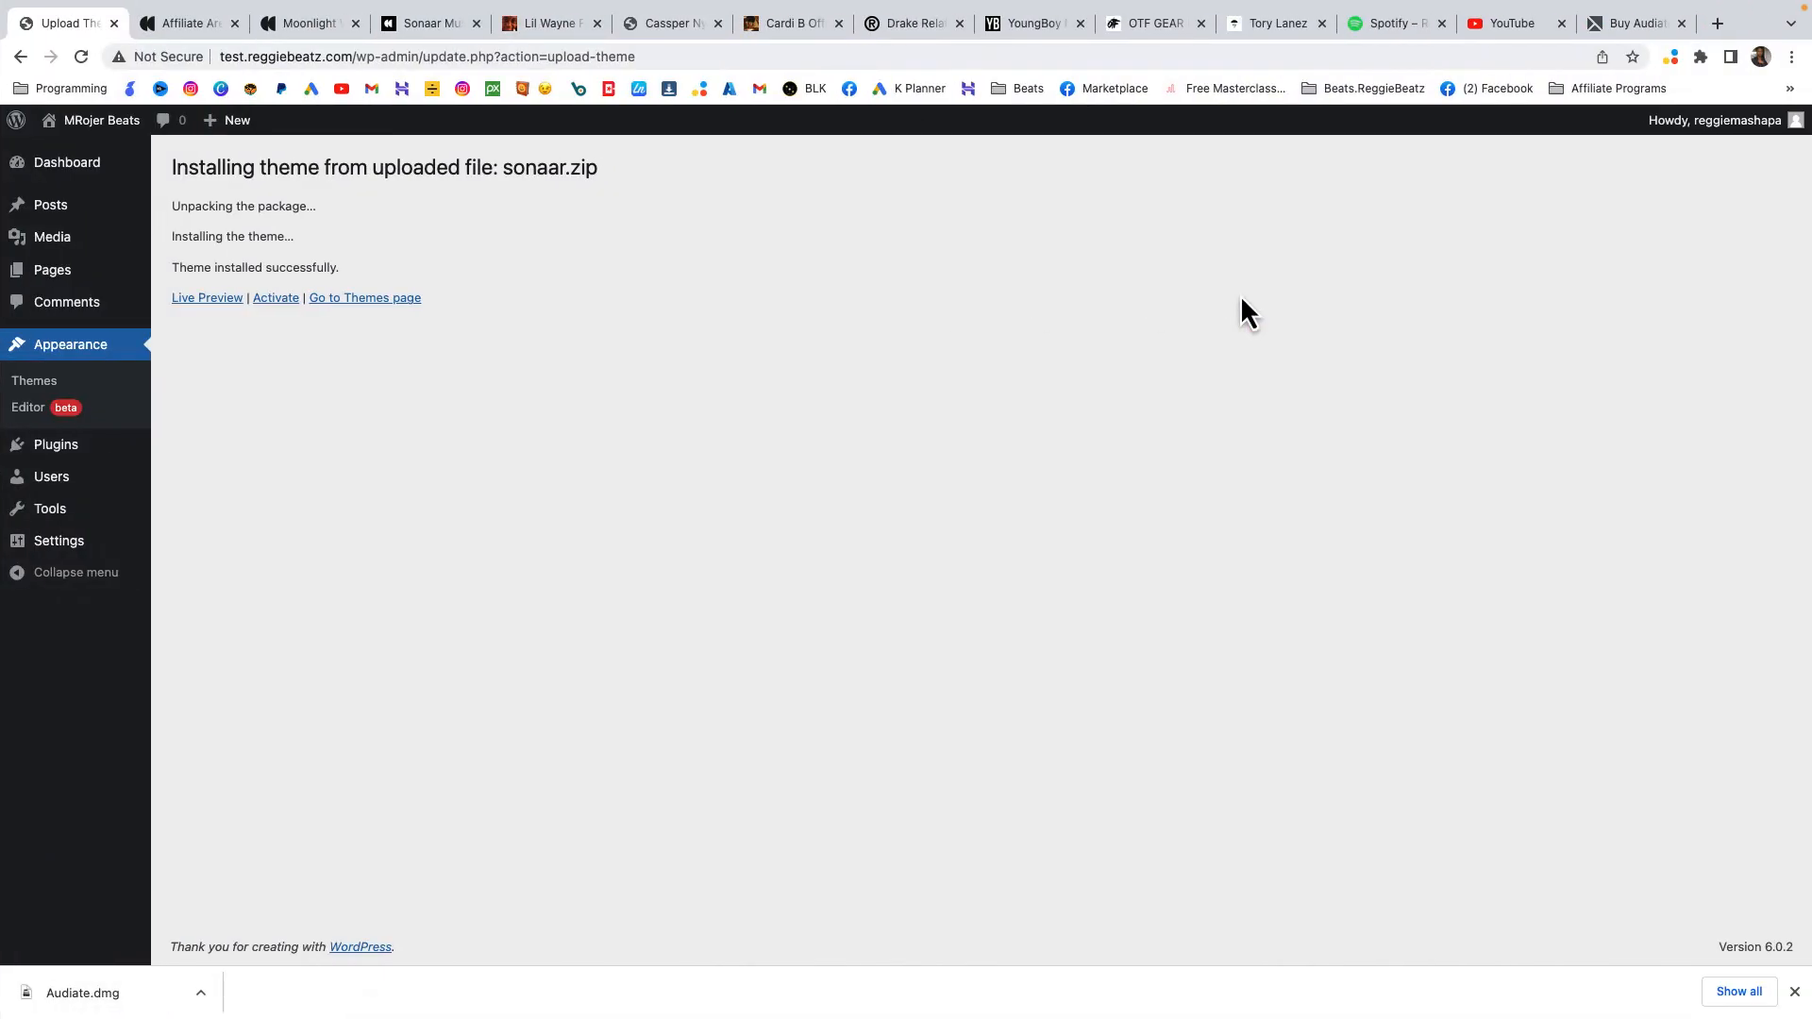
{"action": "left_click", "coordinate": [1794, 991]}
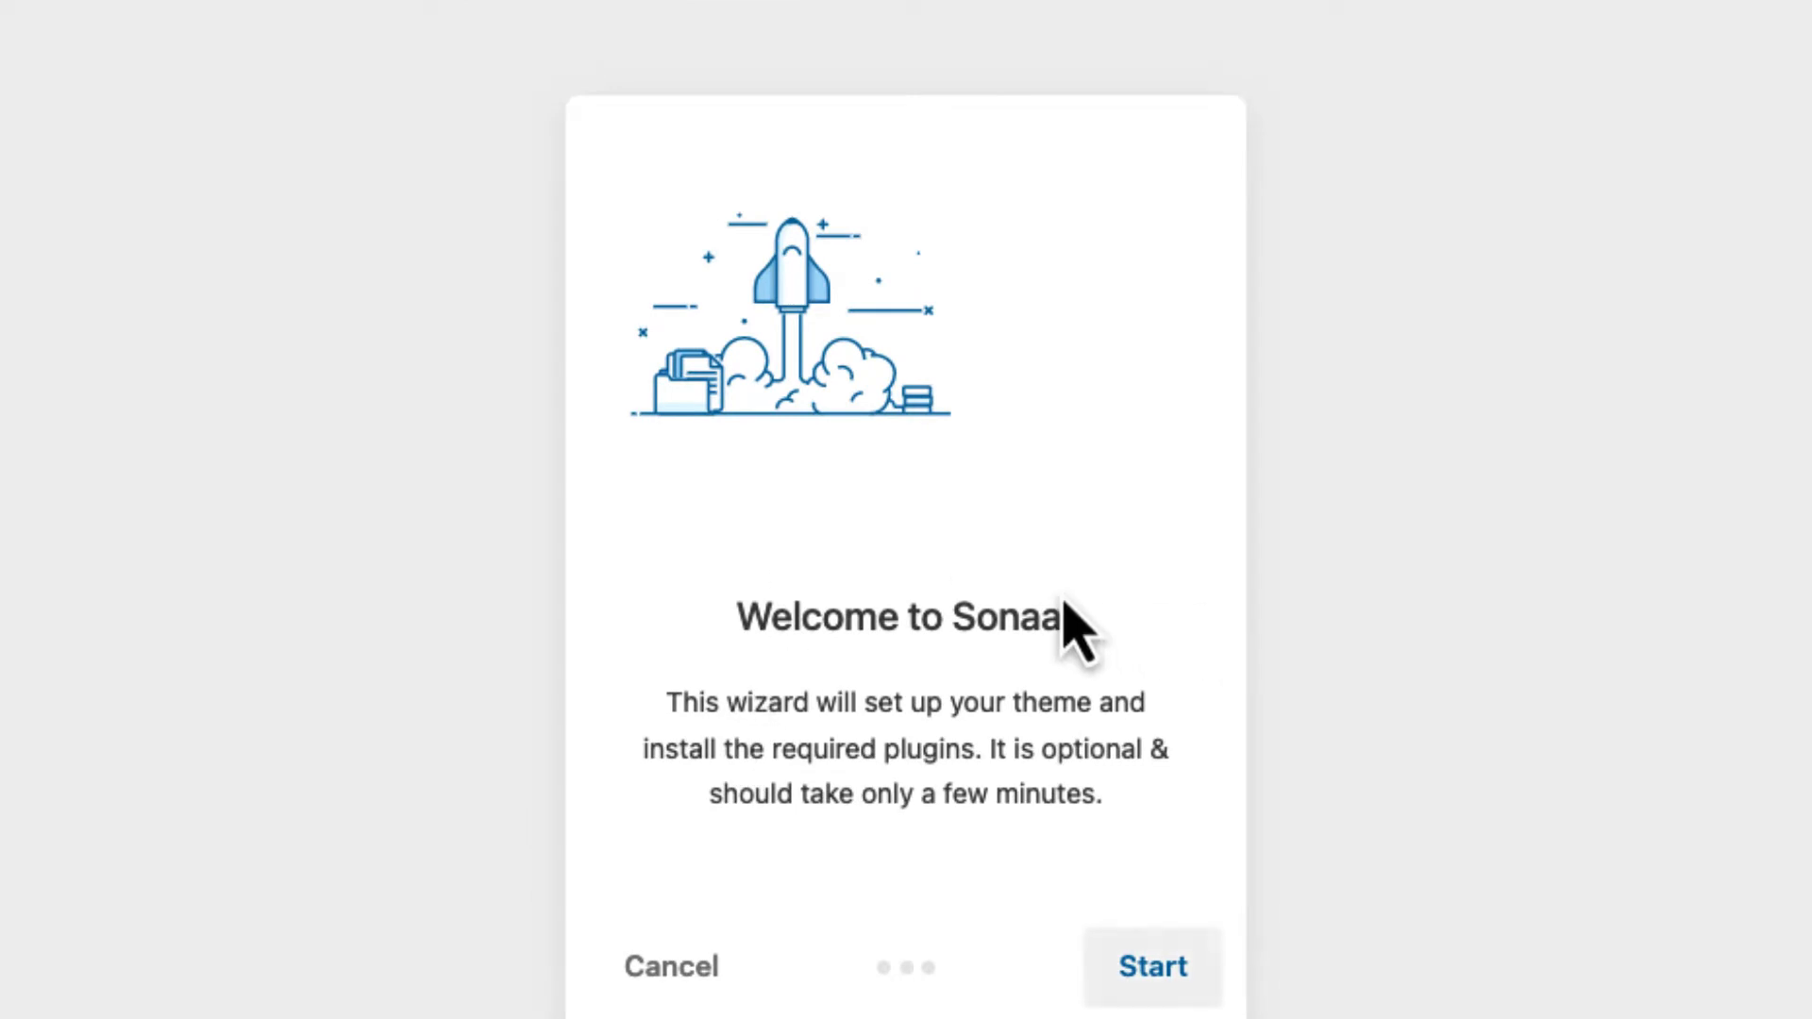
Run the Sonaar setup wizard, installing the child theme and all the listed plugins.
{"action": "left_click", "coordinate": [1179, 1002]}
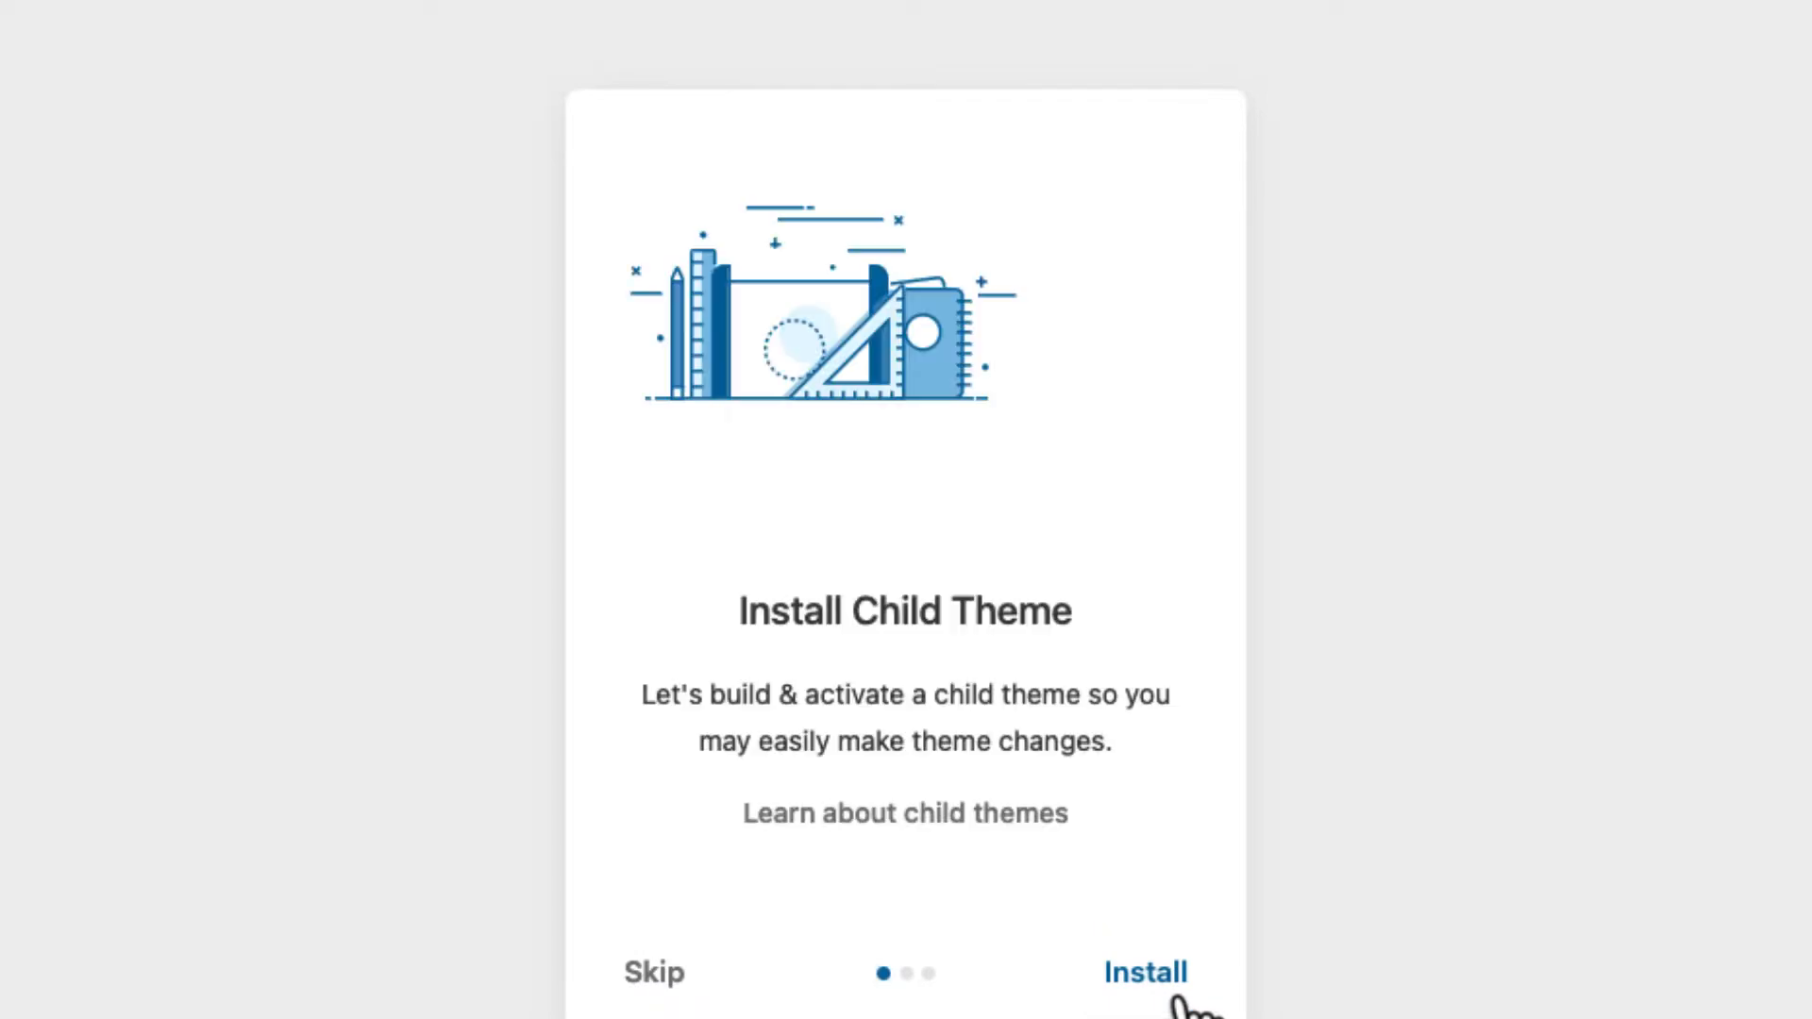
{"action": "left_click", "coordinate": [1145, 974]}
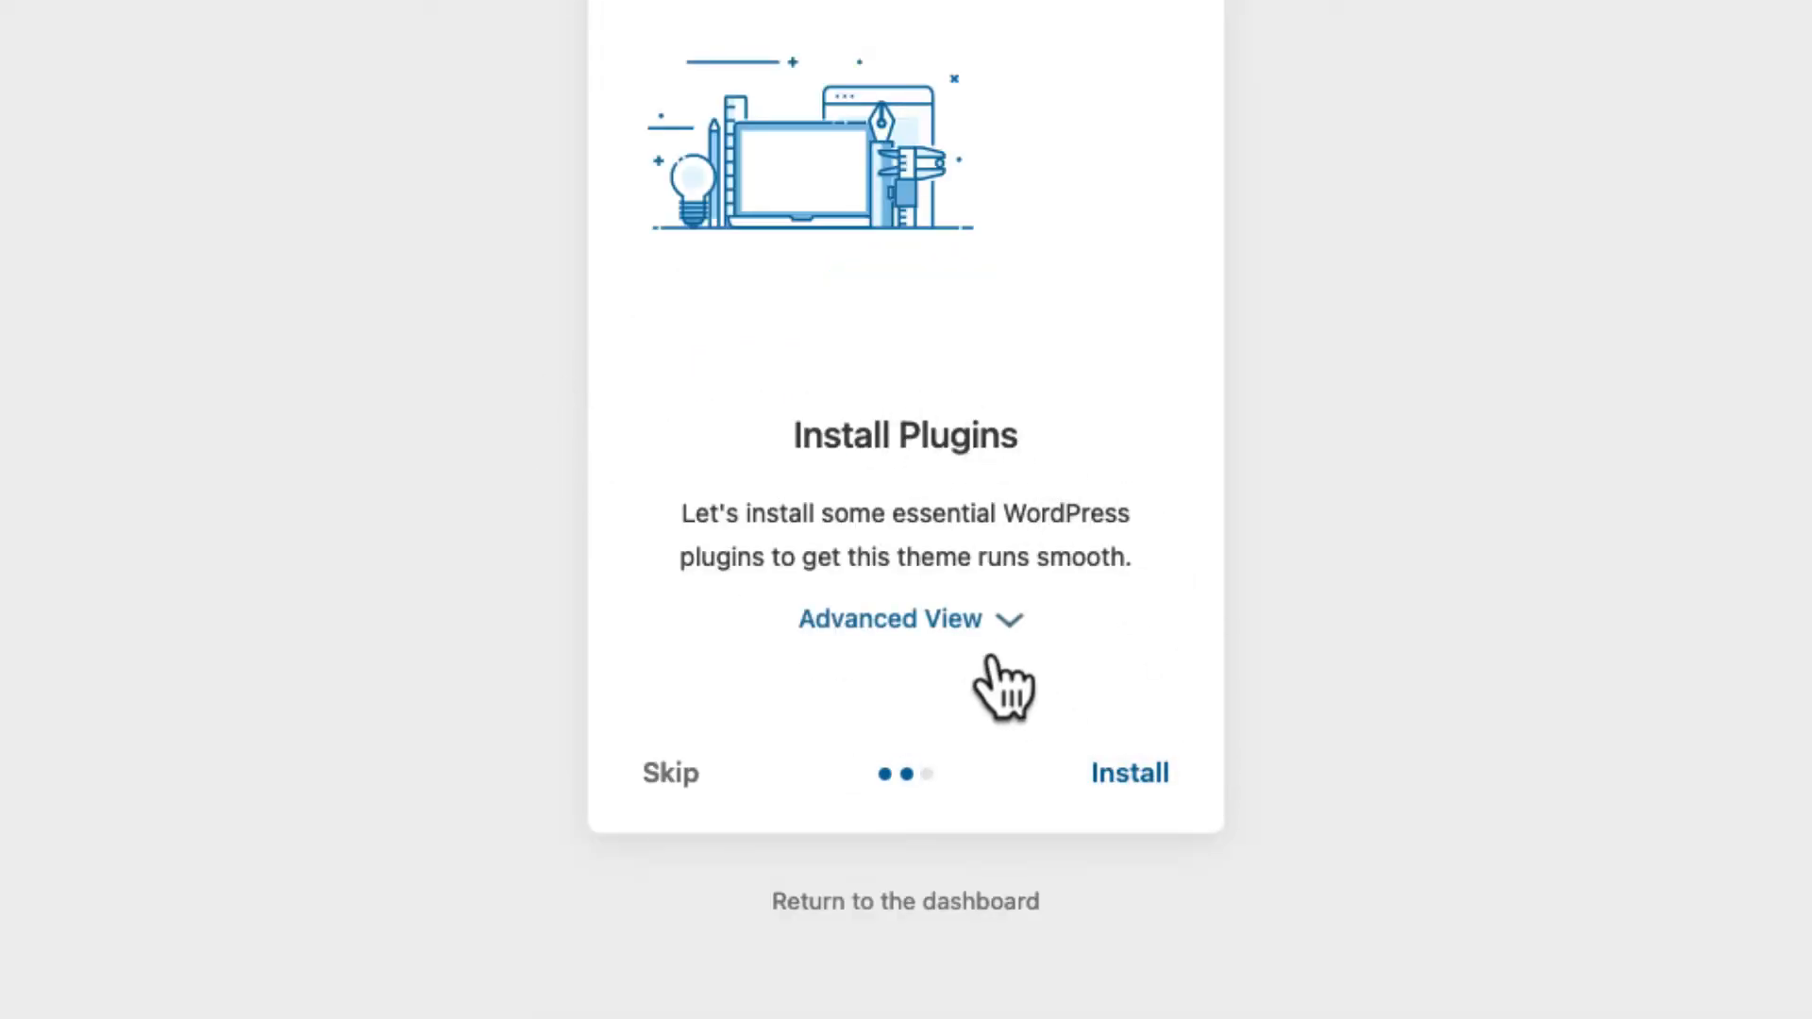
{"action": "left_click", "coordinate": [1006, 623]}
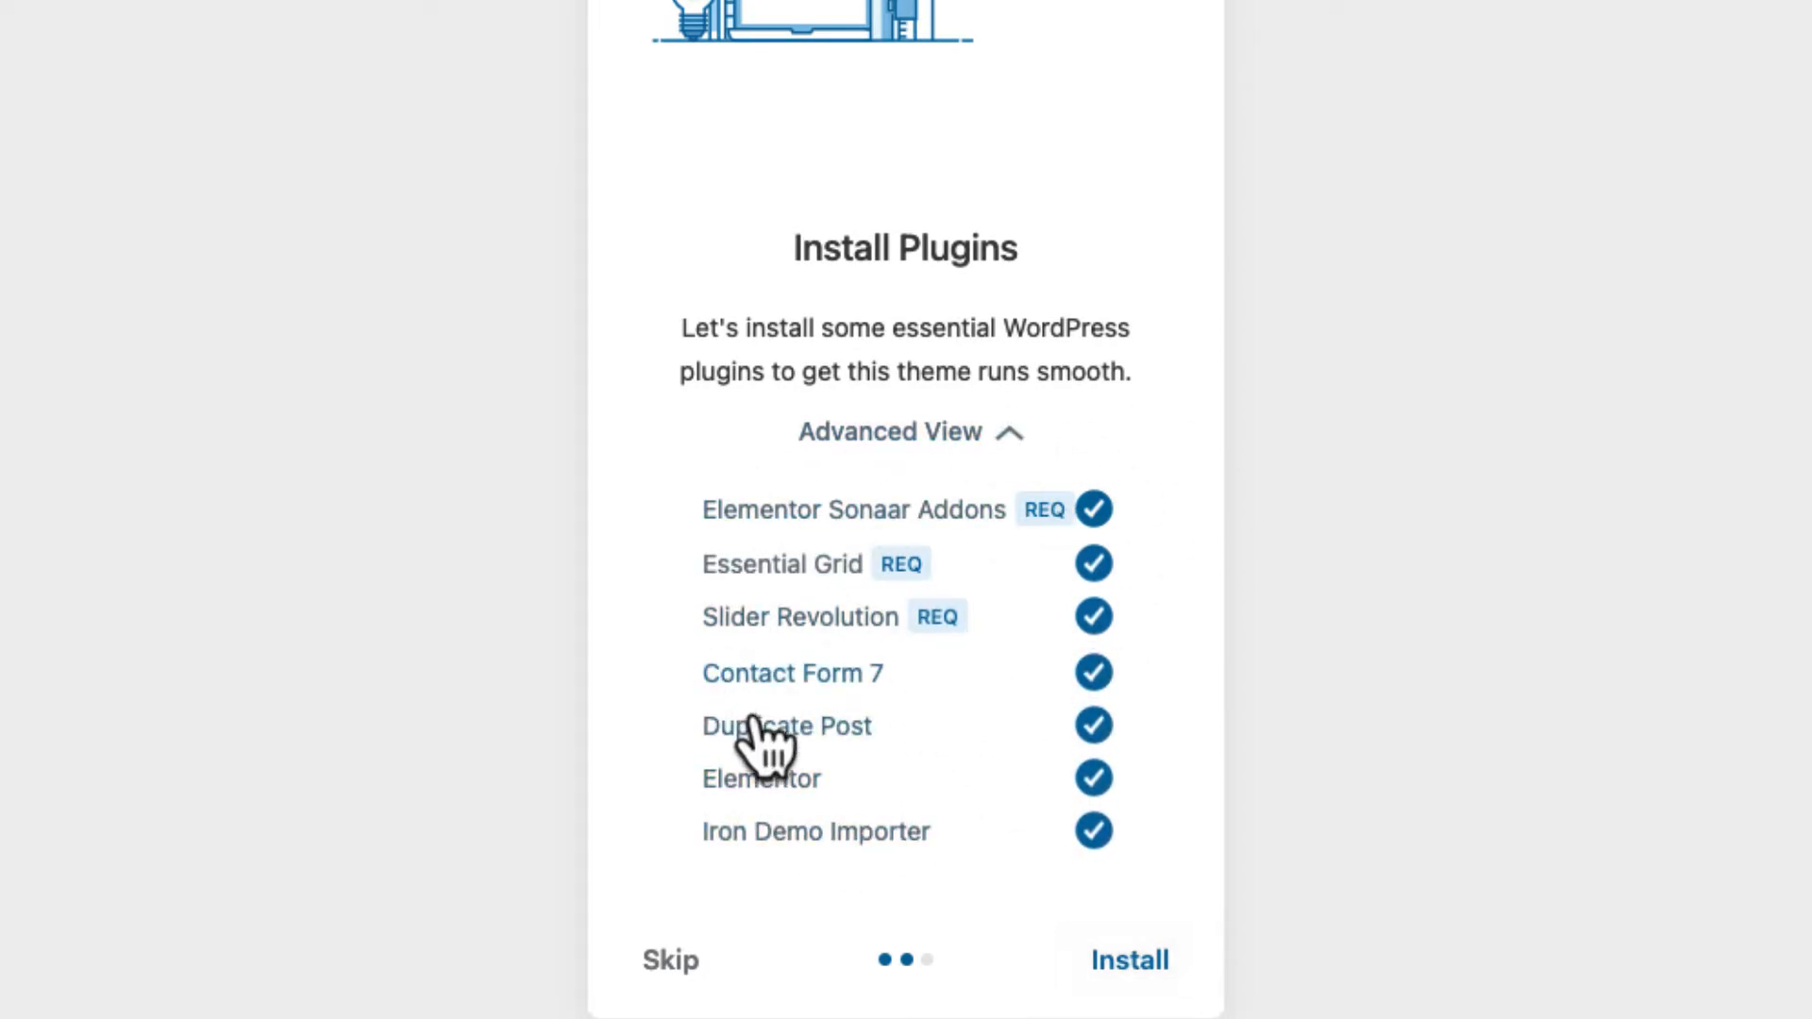
{"action": "left_click", "coordinate": [1135, 987]}
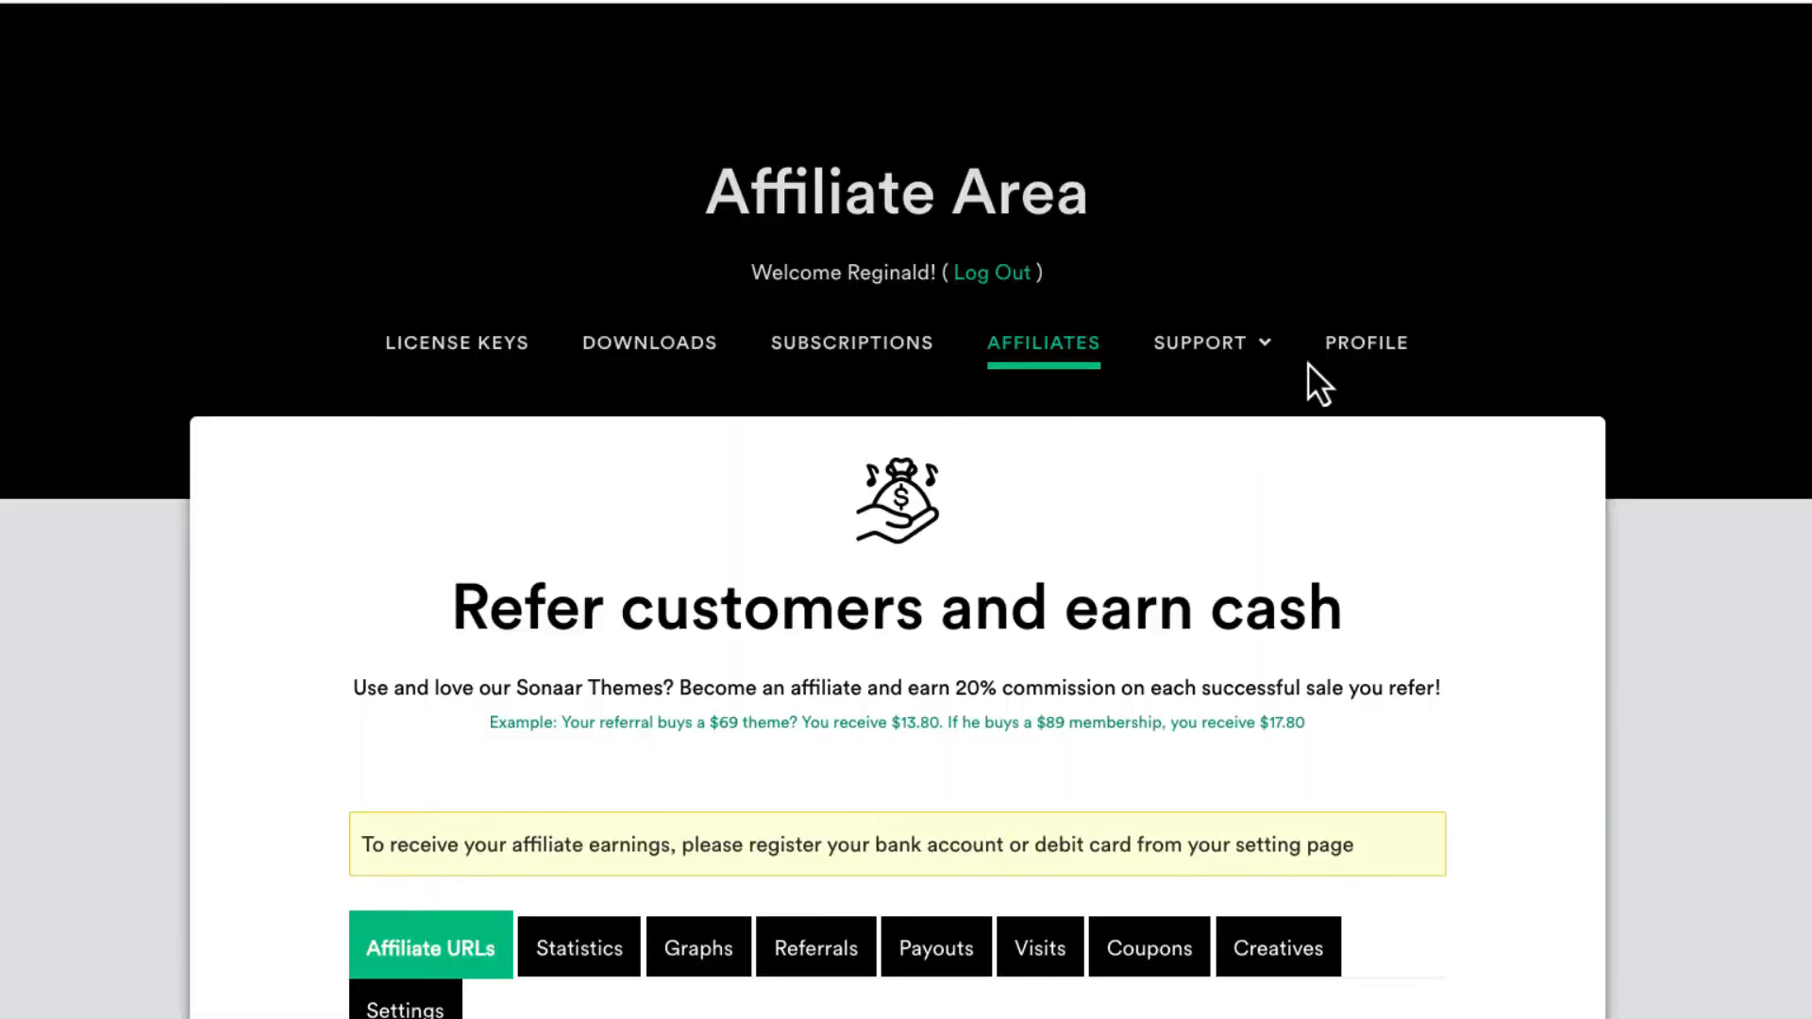
Replace the noLicense placeholder in the Activate Sonaar form with the license key from the Sonaar account.
{"action": "left_click", "coordinate": [485, 341]}
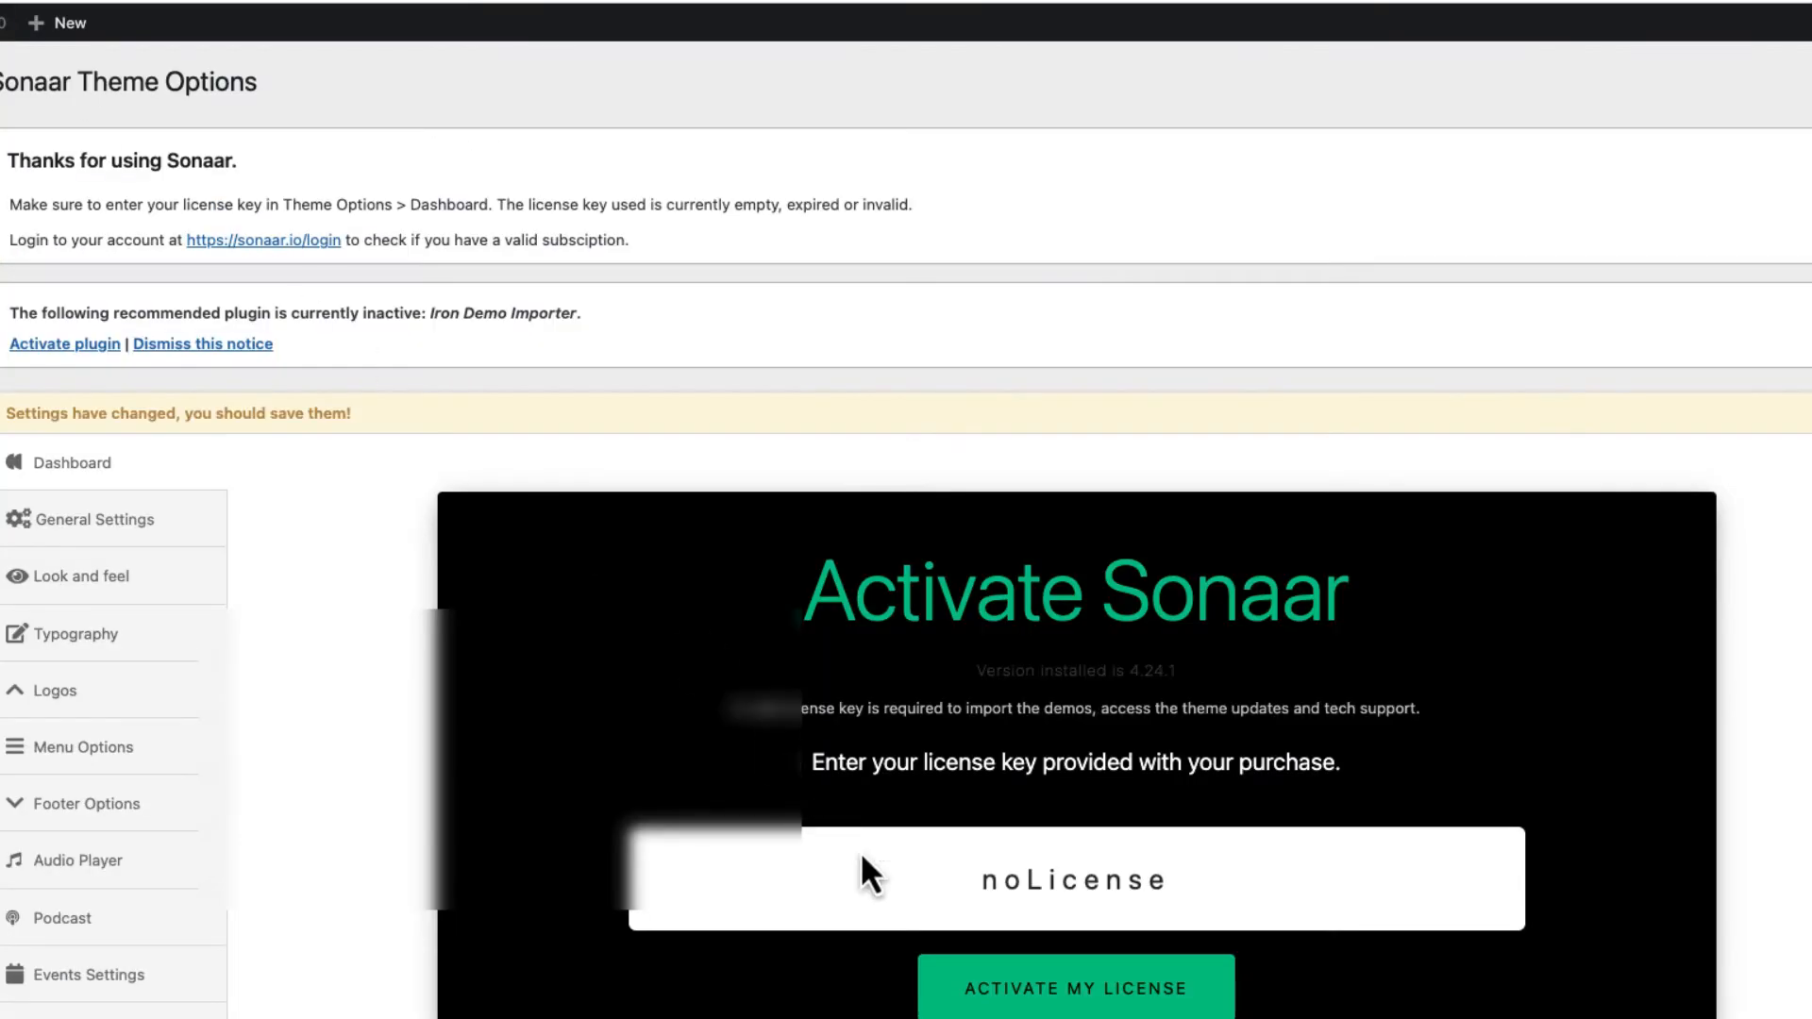
{"action": "left_click_drag", "start_coordinate": [1226, 893], "coordinate": [747, 880]}
{"action": "key", "text": "super+v"}
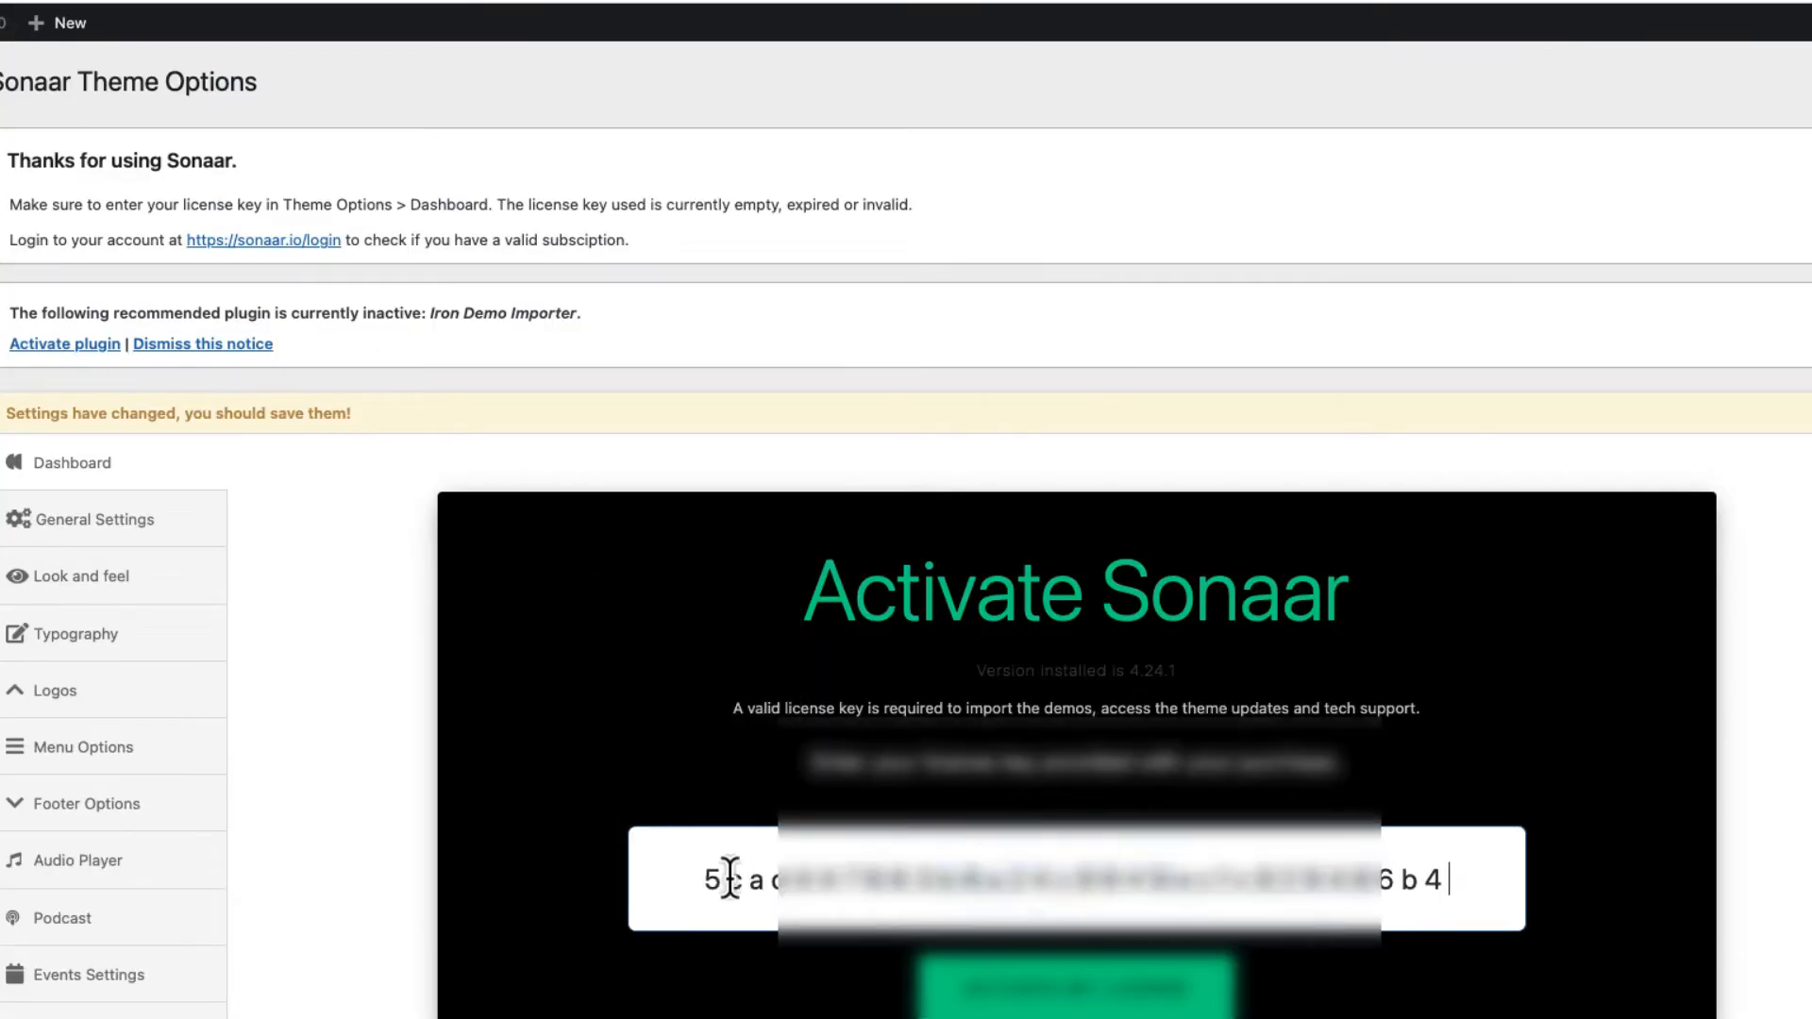
Activate the Sonaar license with the entered key and activate the recommended Iron Demo Importer plugin.
{"action": "left_click", "coordinate": [1156, 1011]}
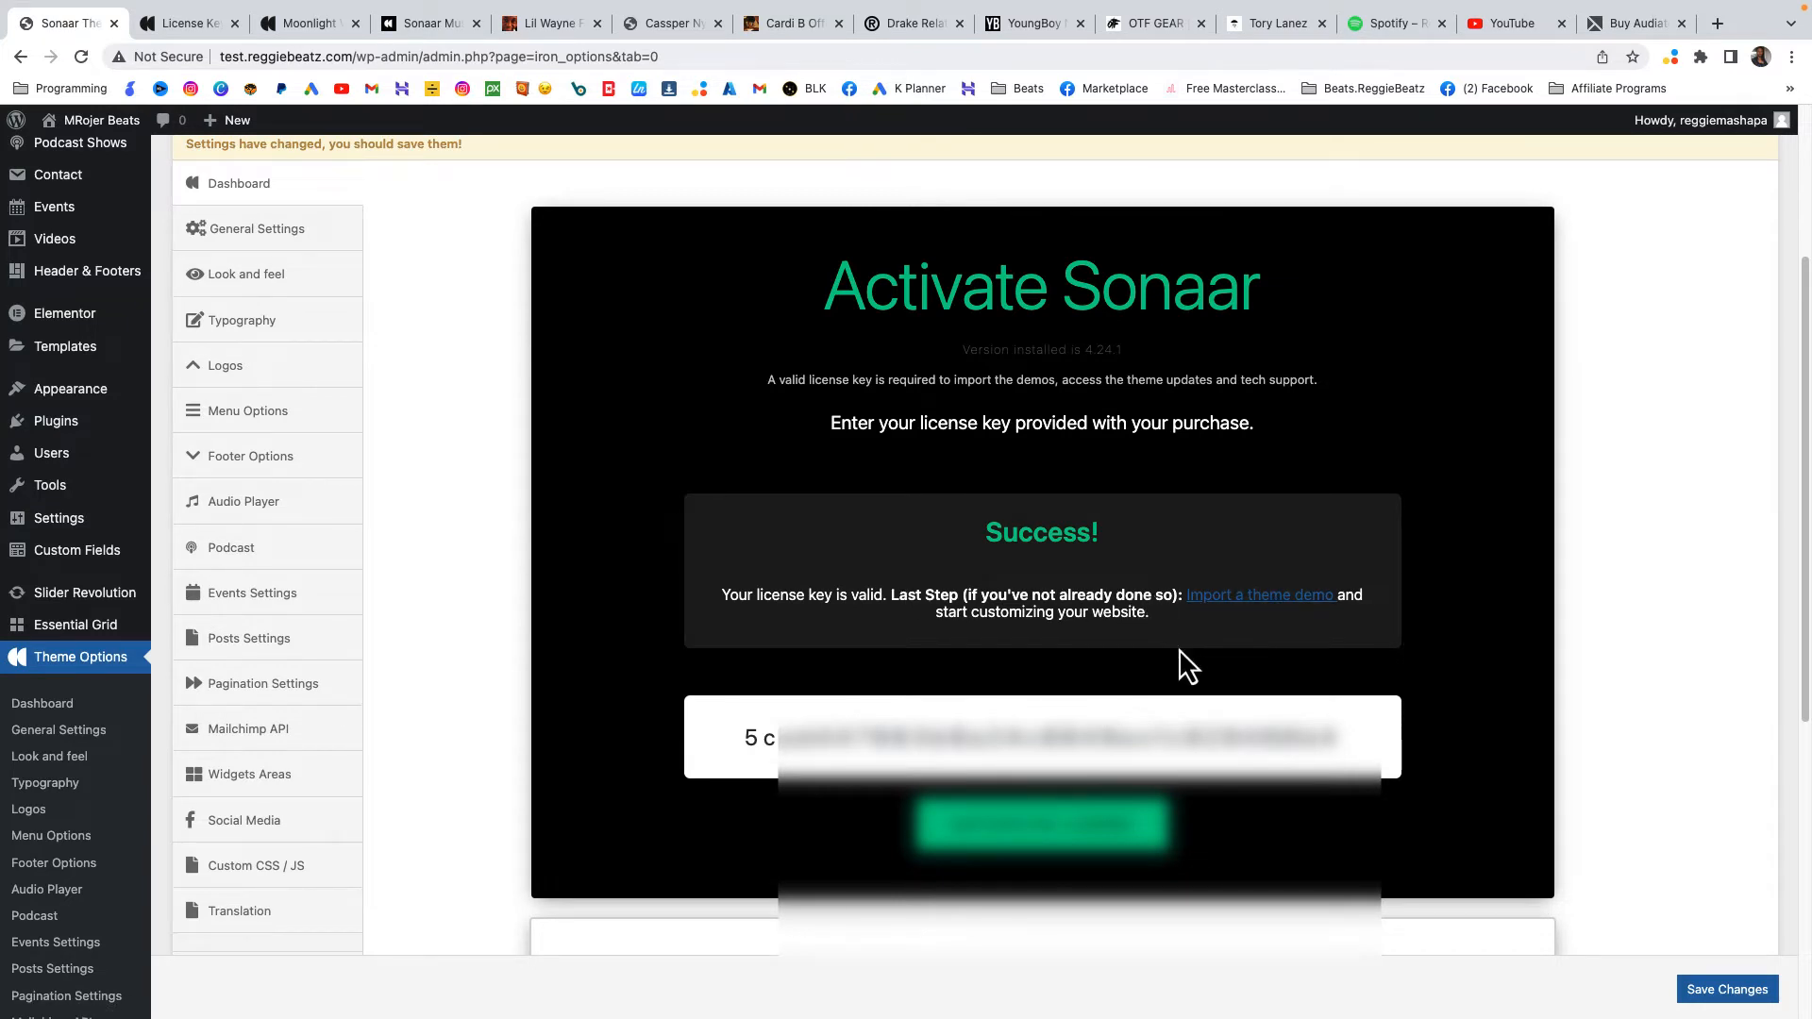
{"action": "scroll", "coordinate": [1081, 644], "scroll_direction": "up", "scroll_amount": 3}
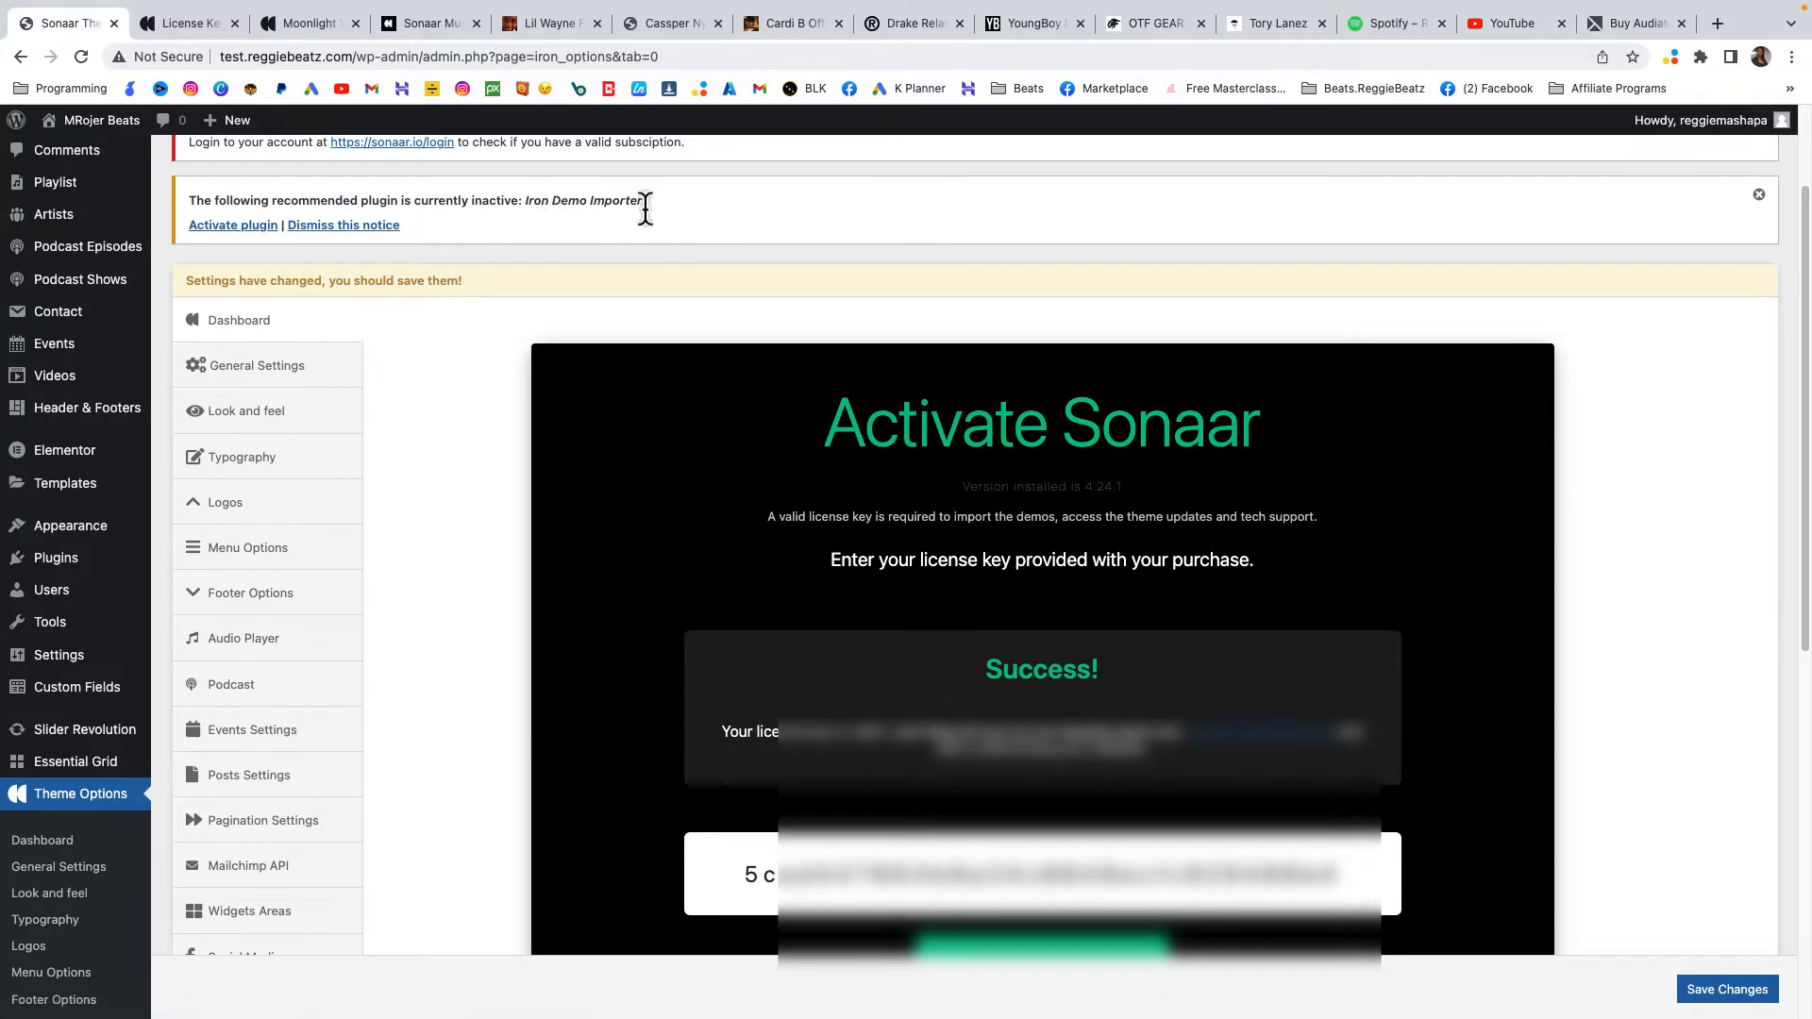
{"action": "left_click", "coordinate": [235, 227]}
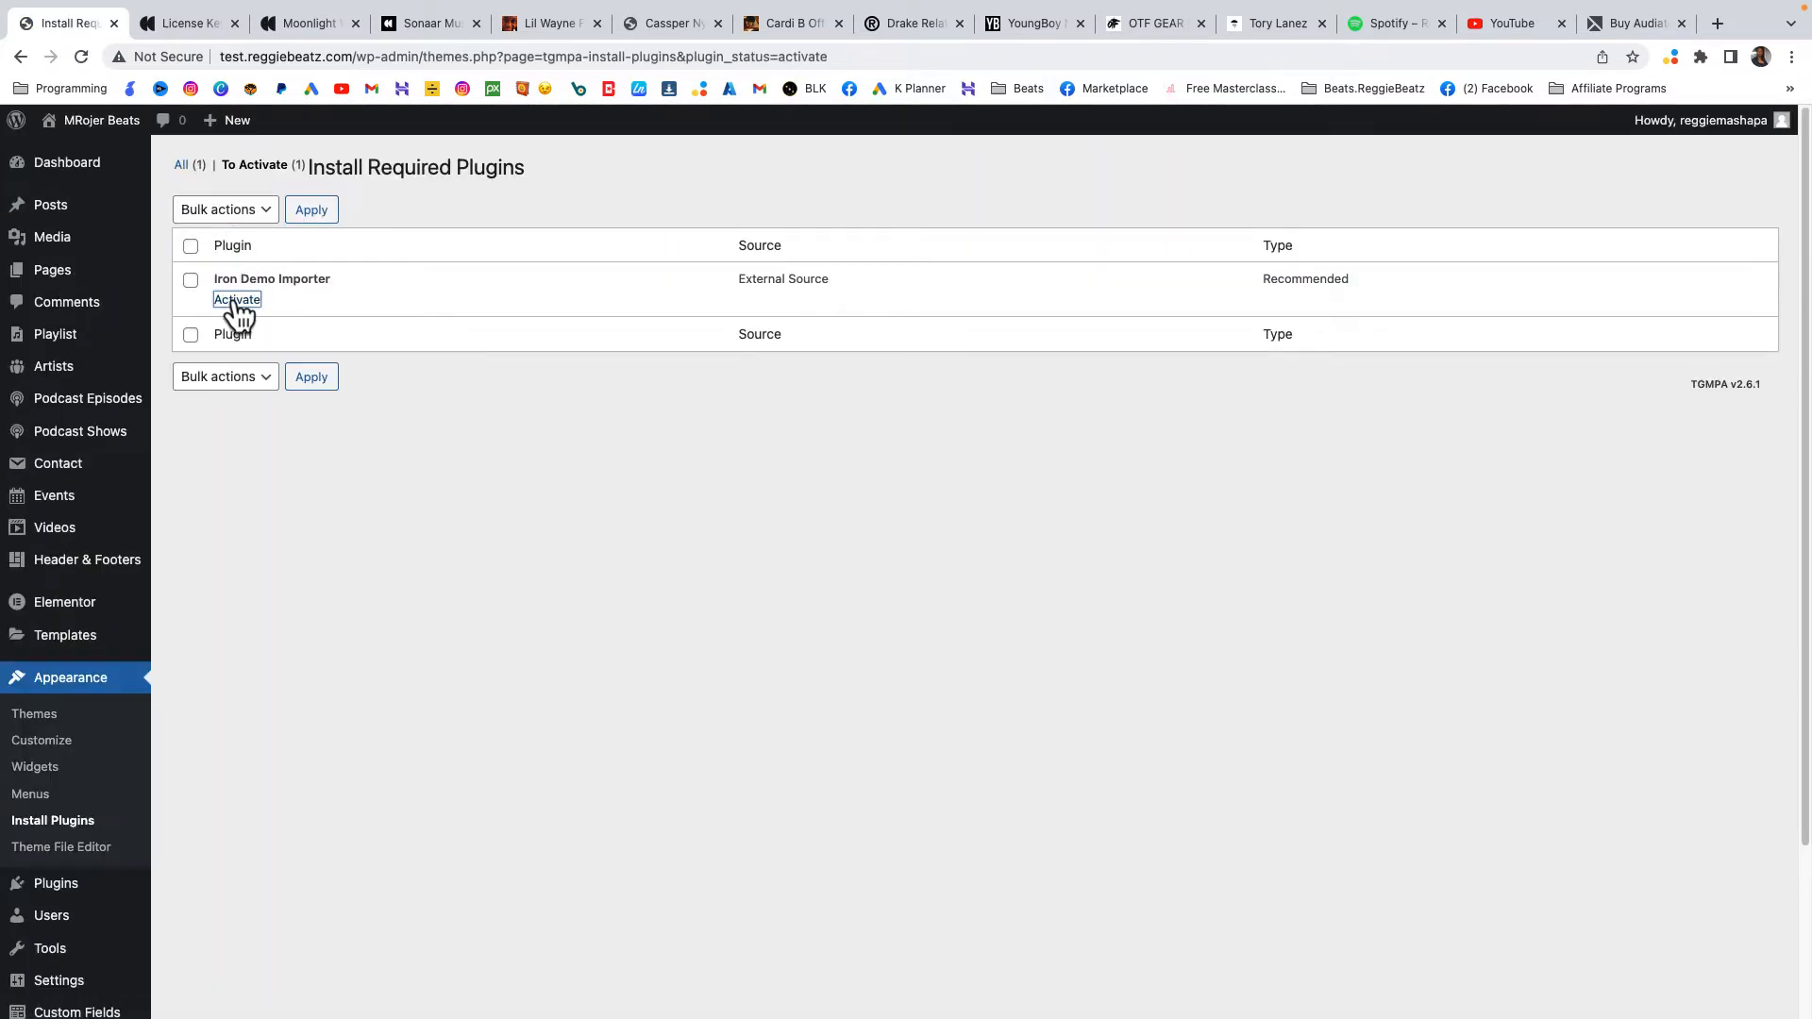
{"action": "left_click", "coordinate": [237, 300]}
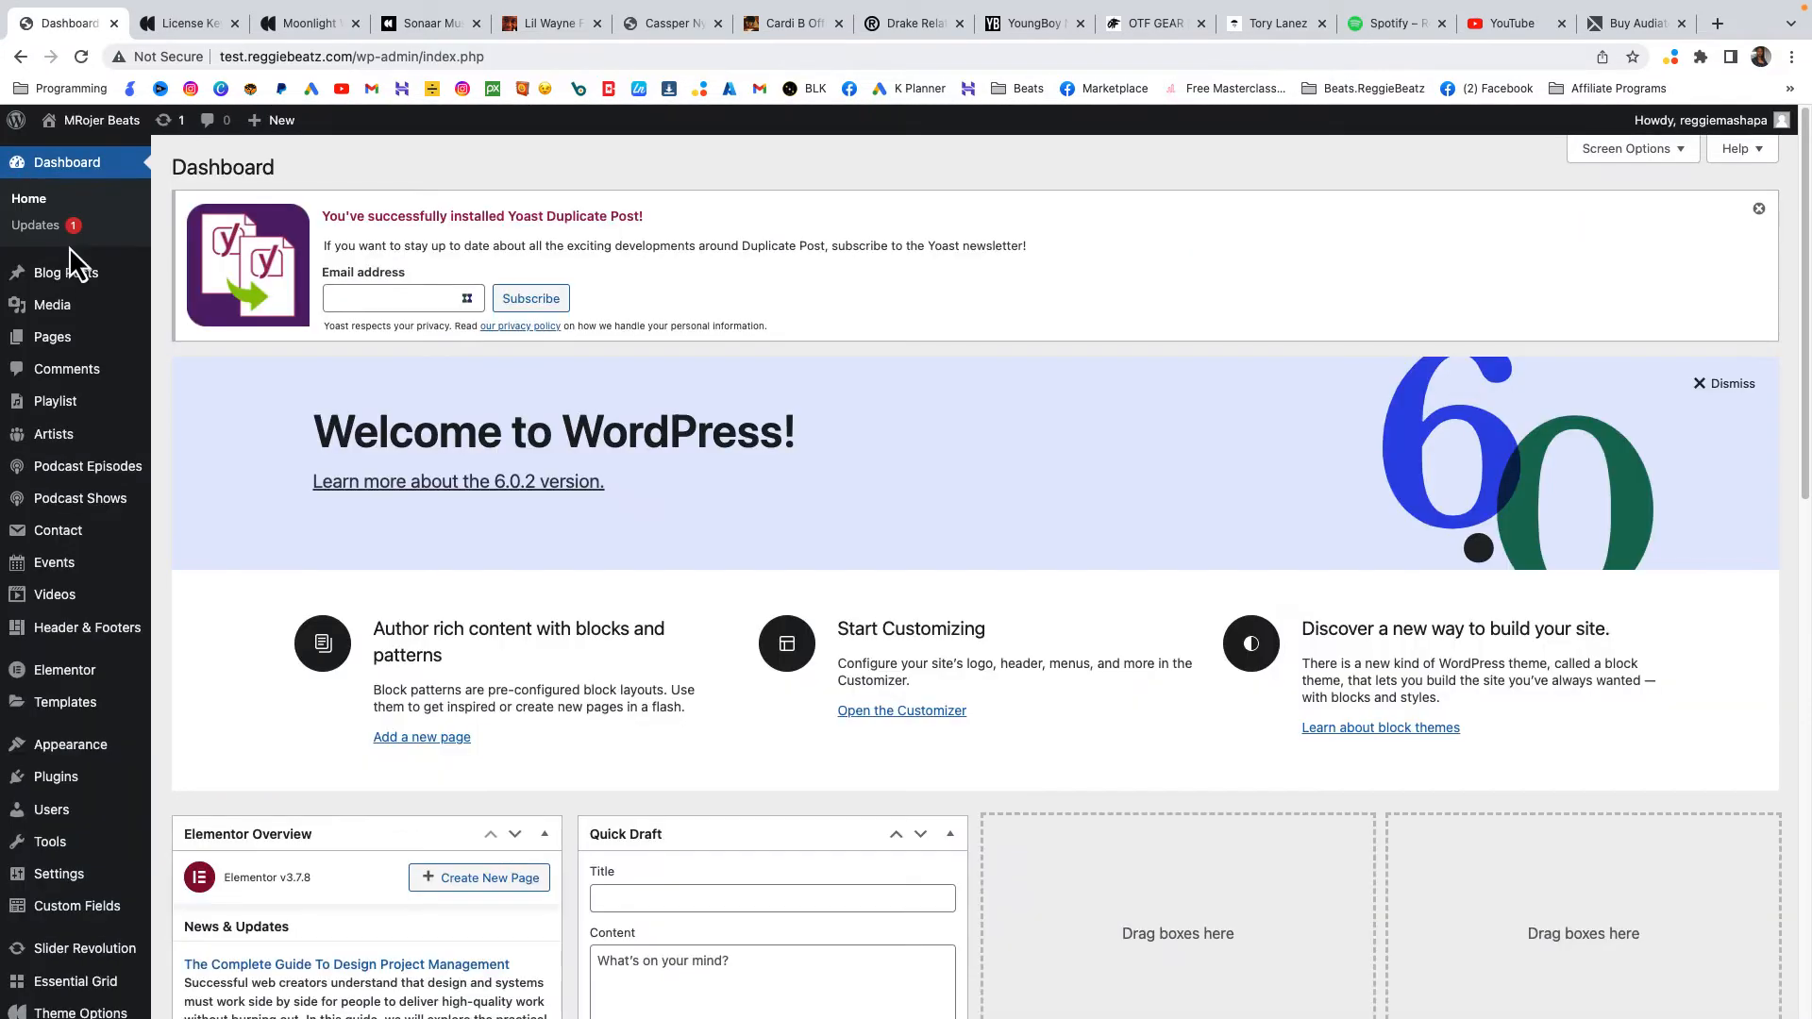
Install the Moonlight for Elementor demo content, accepting that the site's current content is deleted.
{"action": "scroll", "coordinate": [70, 246], "scroll_direction": "down", "scroll_amount": 1}
{"action": "scroll", "coordinate": [37, 604], "scroll_direction": "down", "scroll_amount": 1}
{"action": "mouse_move", "coordinate": [49, 774]}
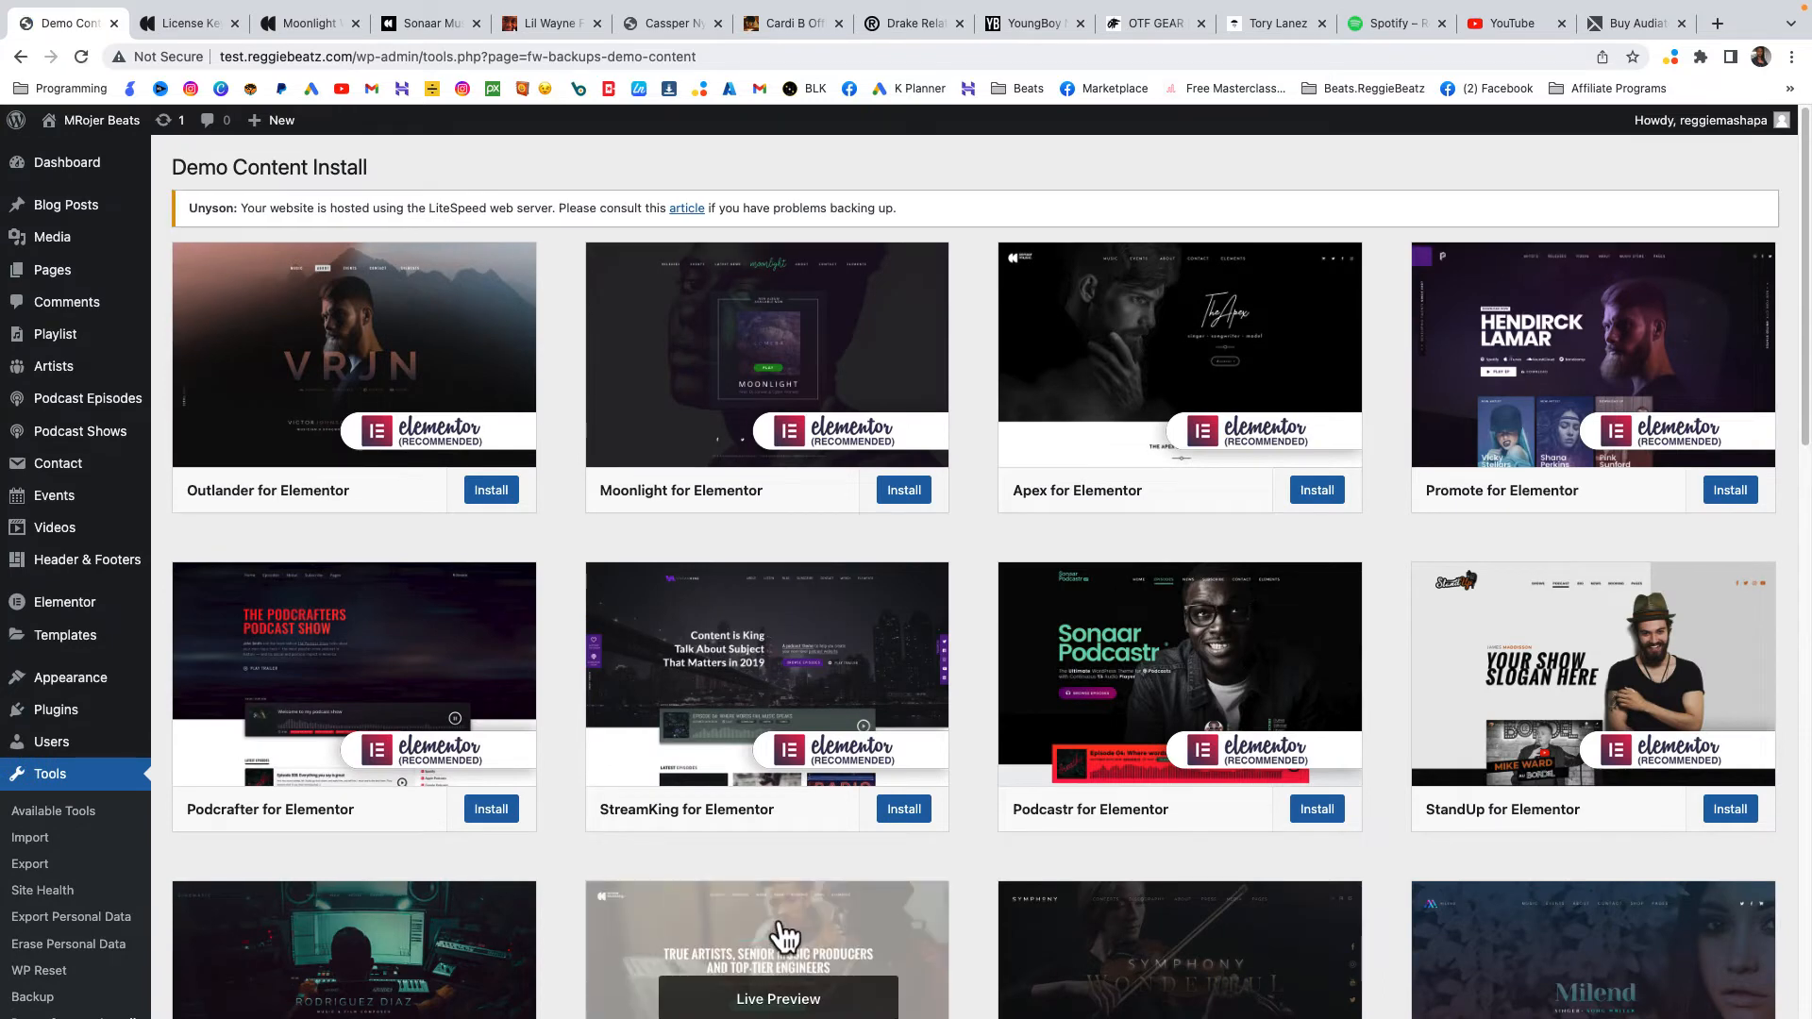
{"action": "scroll", "coordinate": [1214, 774], "scroll_direction": "down", "scroll_amount": 1}
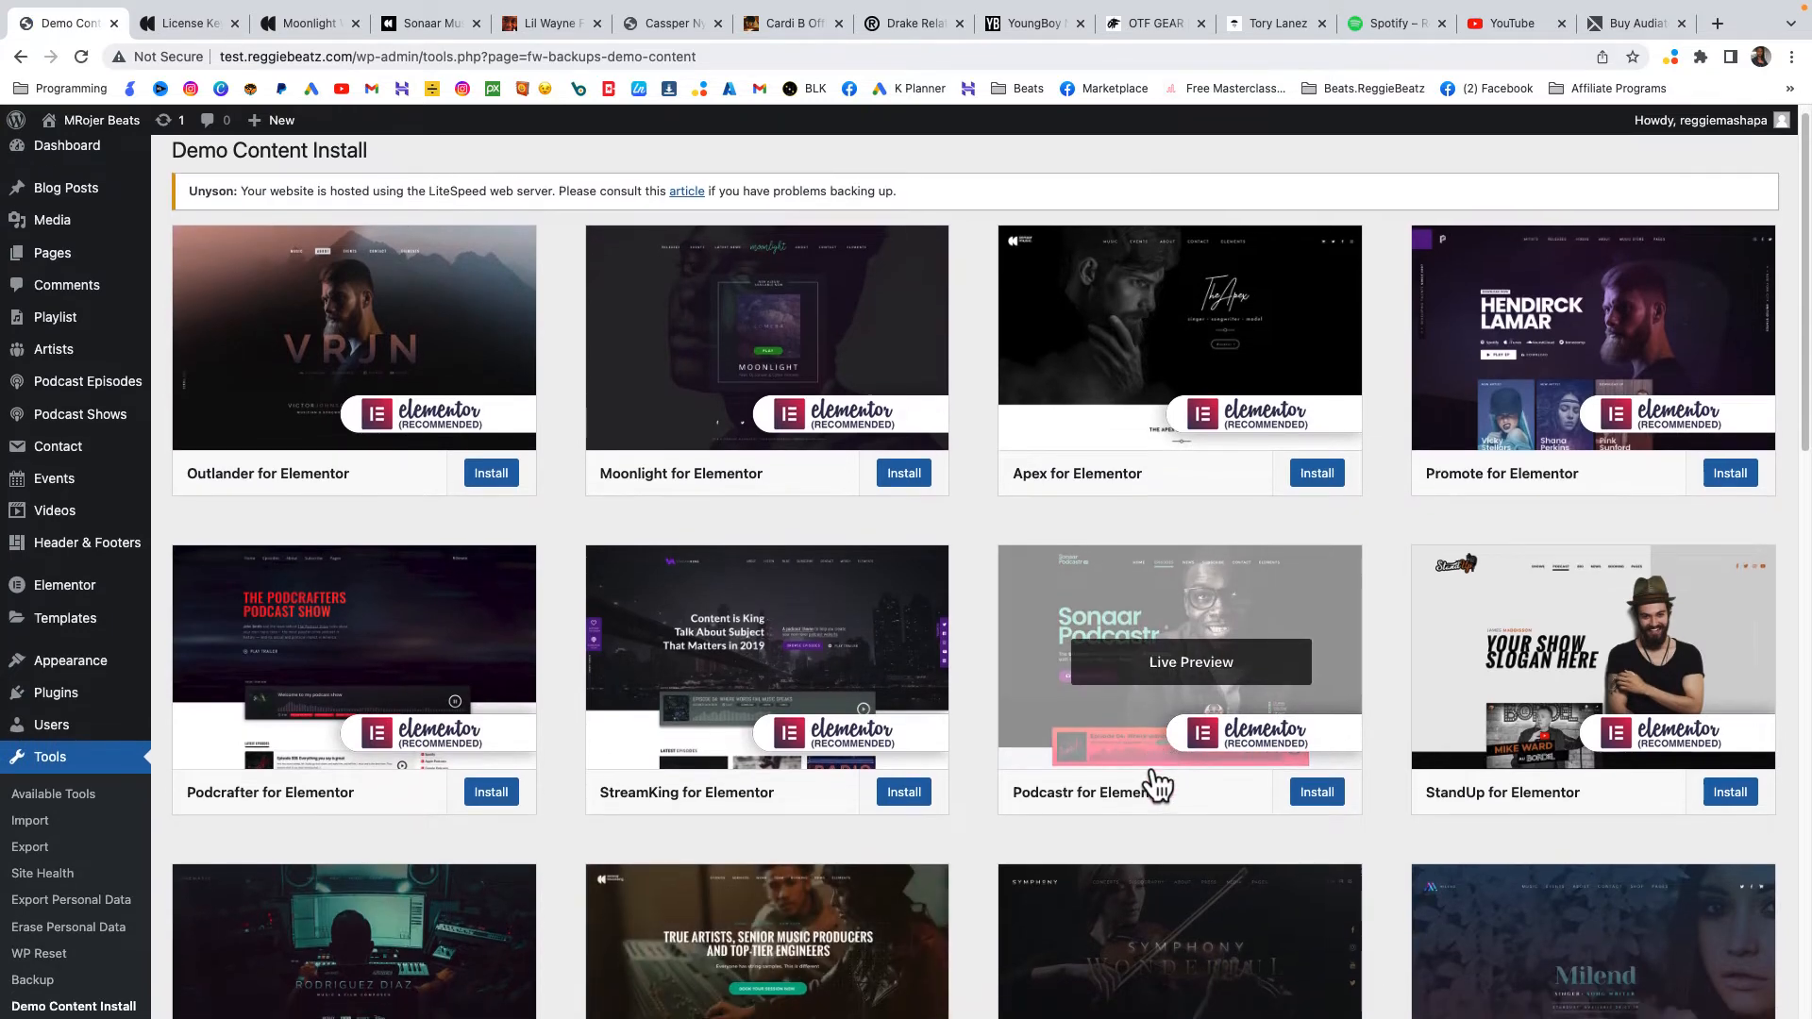
{"action": "scroll", "coordinate": [1104, 891], "scroll_direction": "down", "scroll_amount": 1}
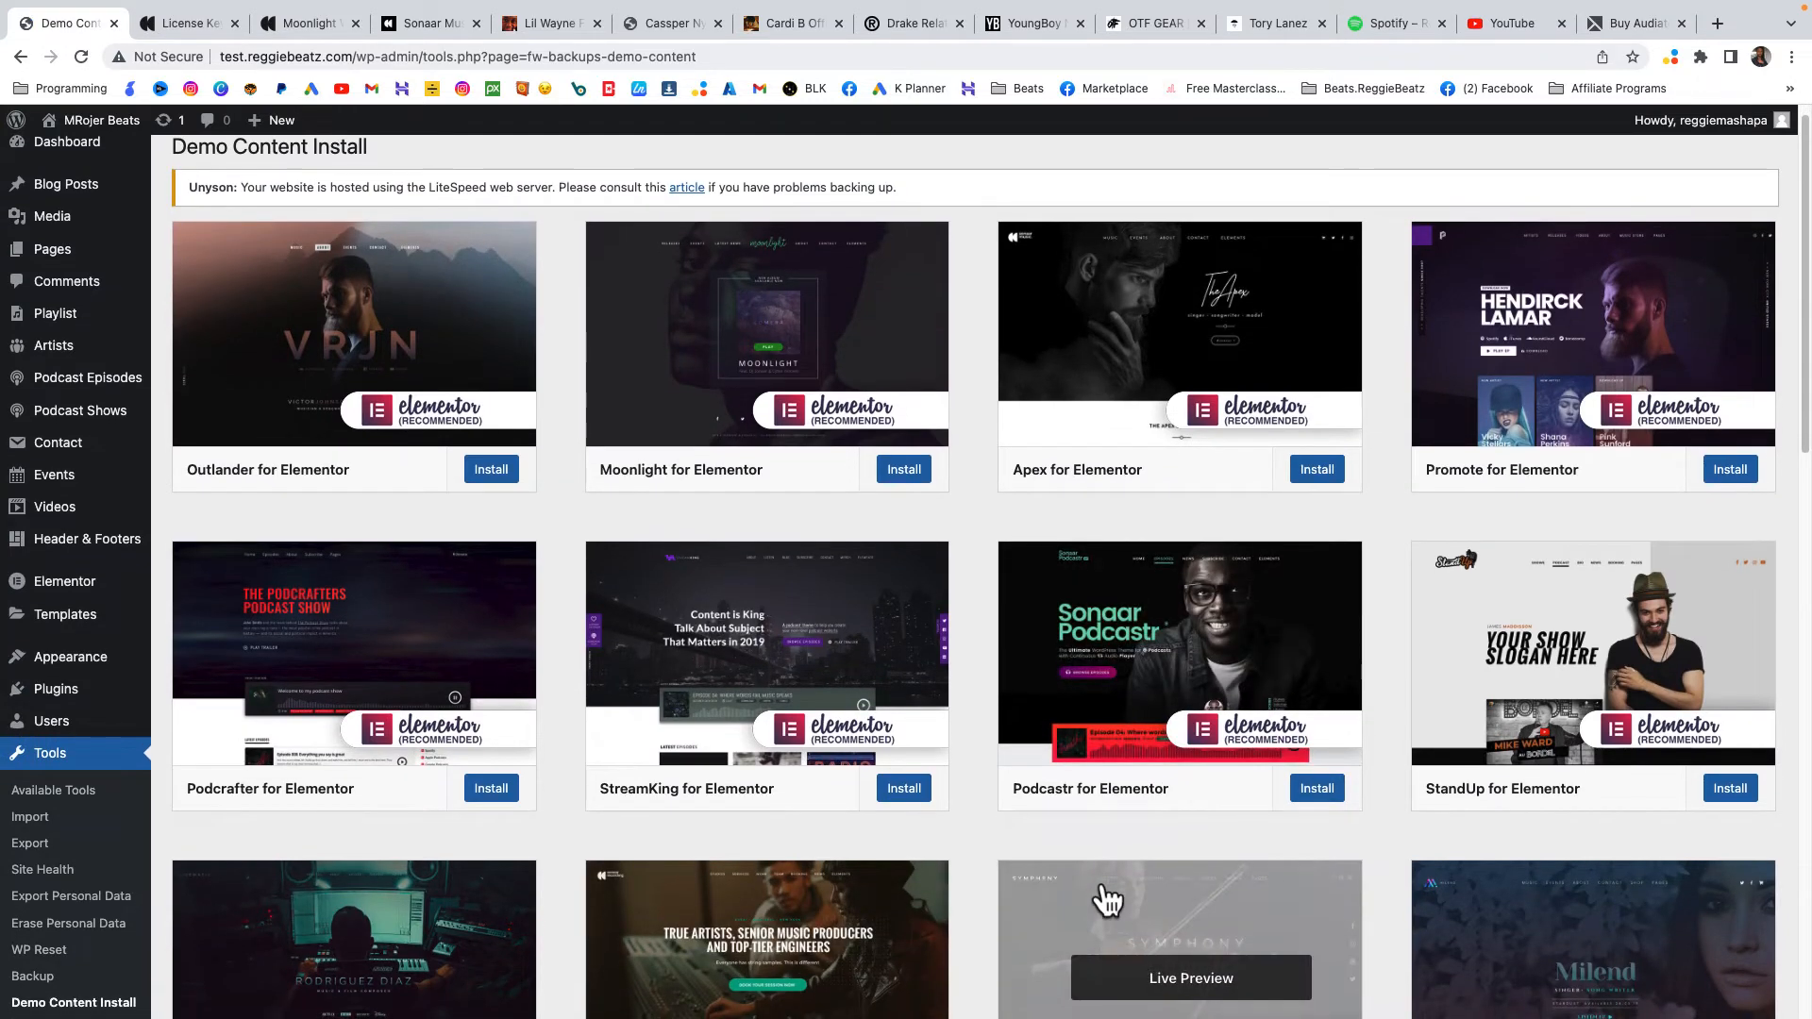
{"action": "scroll", "coordinate": [808, 660], "scroll_direction": "down", "scroll_amount": 1}
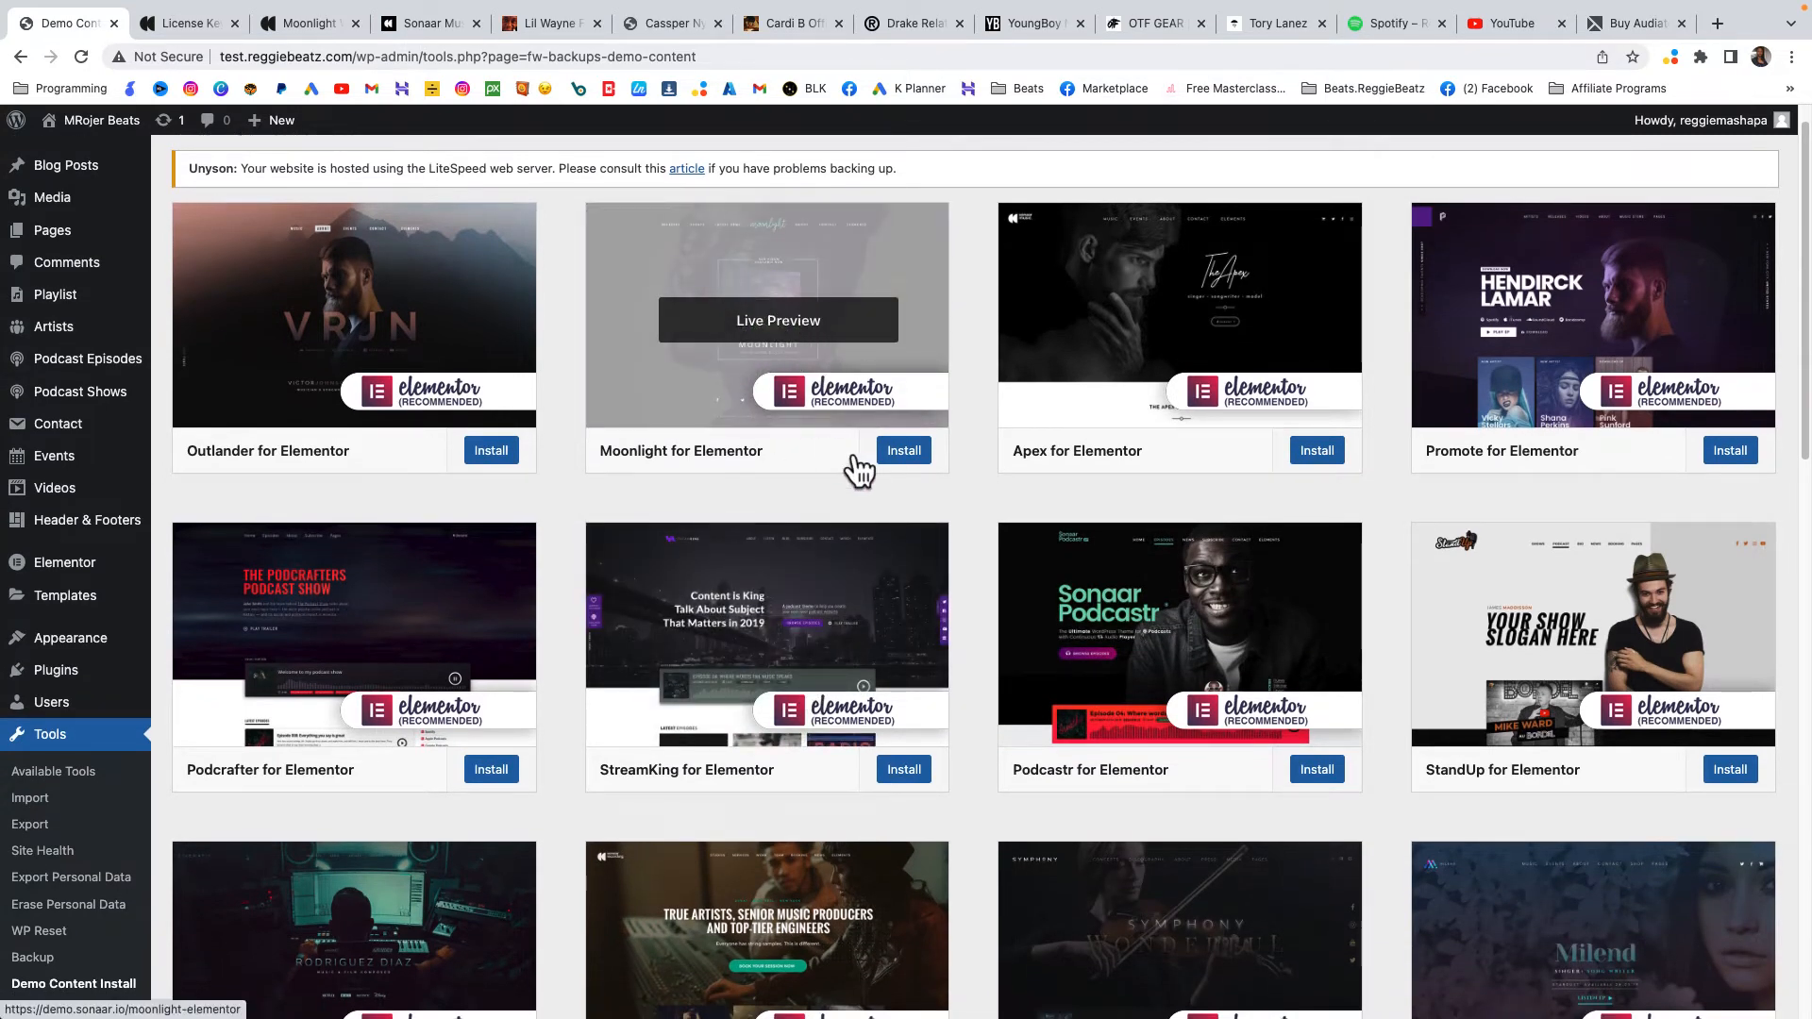
{"action": "left_click", "coordinate": [904, 452]}
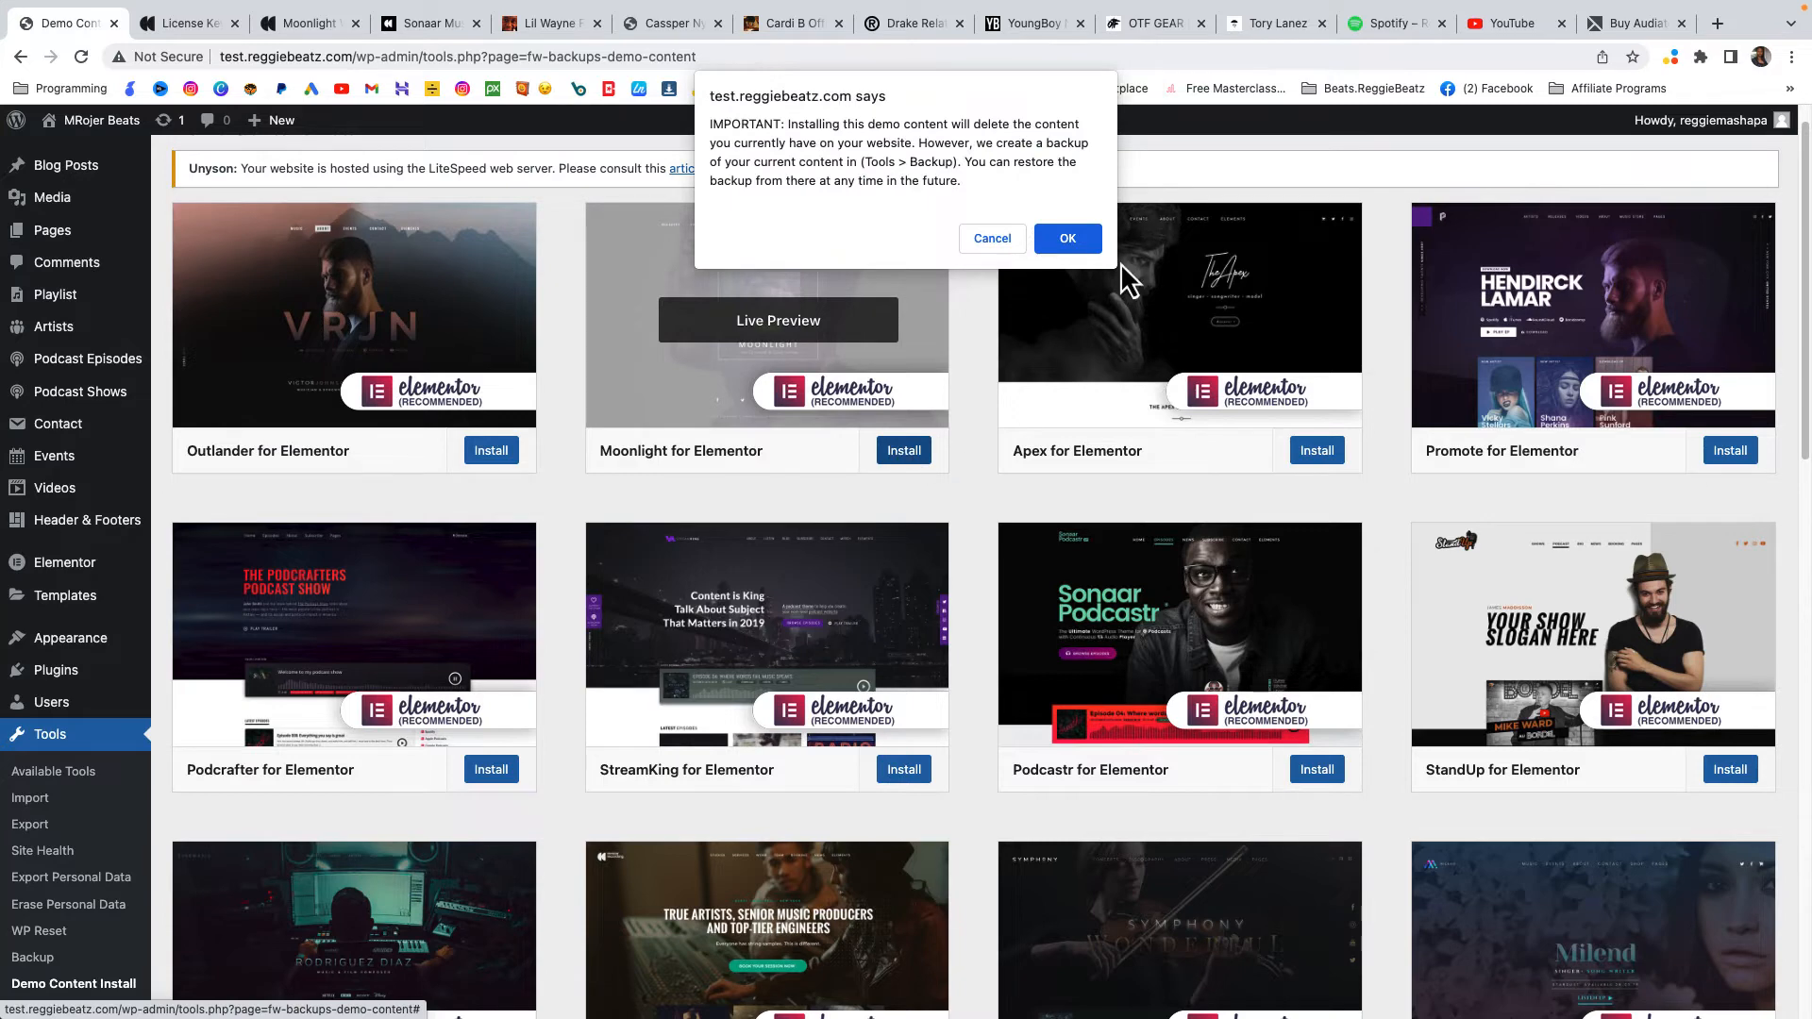
{"action": "left_click", "coordinate": [1073, 238]}
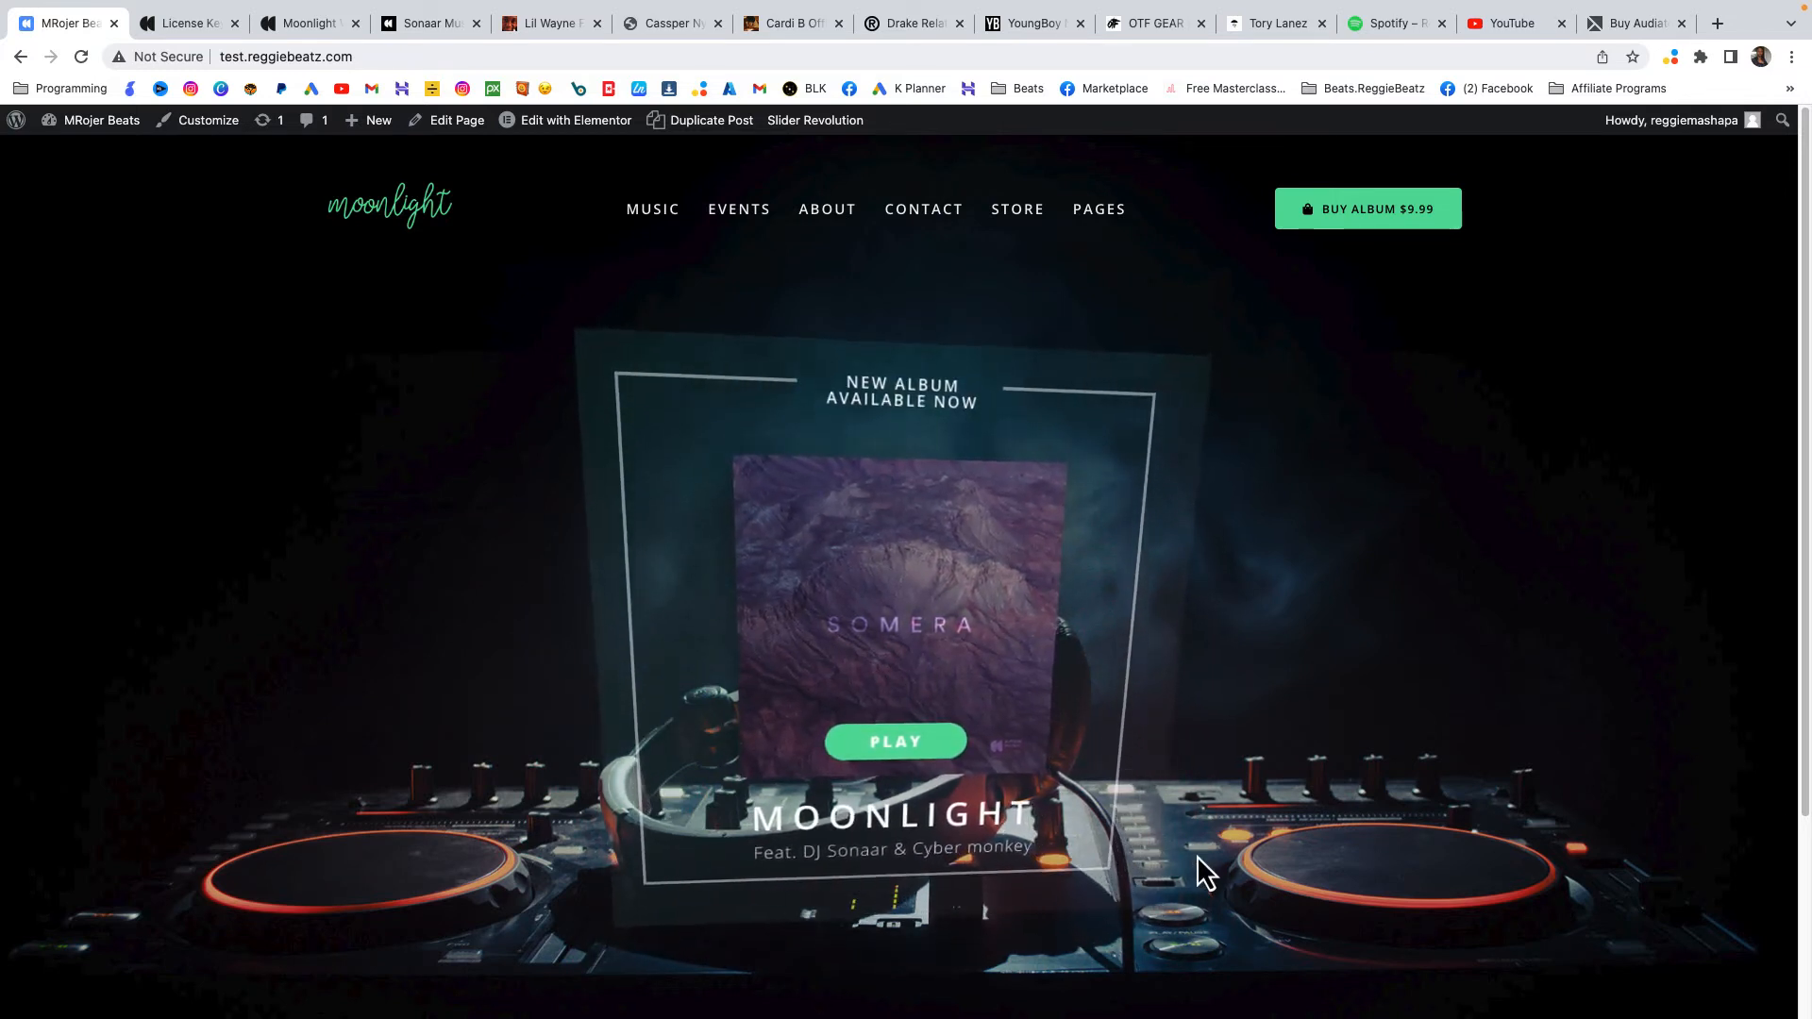
Look over the imported home page and browse the albums on the Music – Slider page.
{"action": "scroll", "coordinate": [1196, 855], "scroll_direction": "down", "scroll_amount": 3}
{"action": "scroll", "coordinate": [1198, 842], "scroll_direction": "up", "scroll_amount": 3}
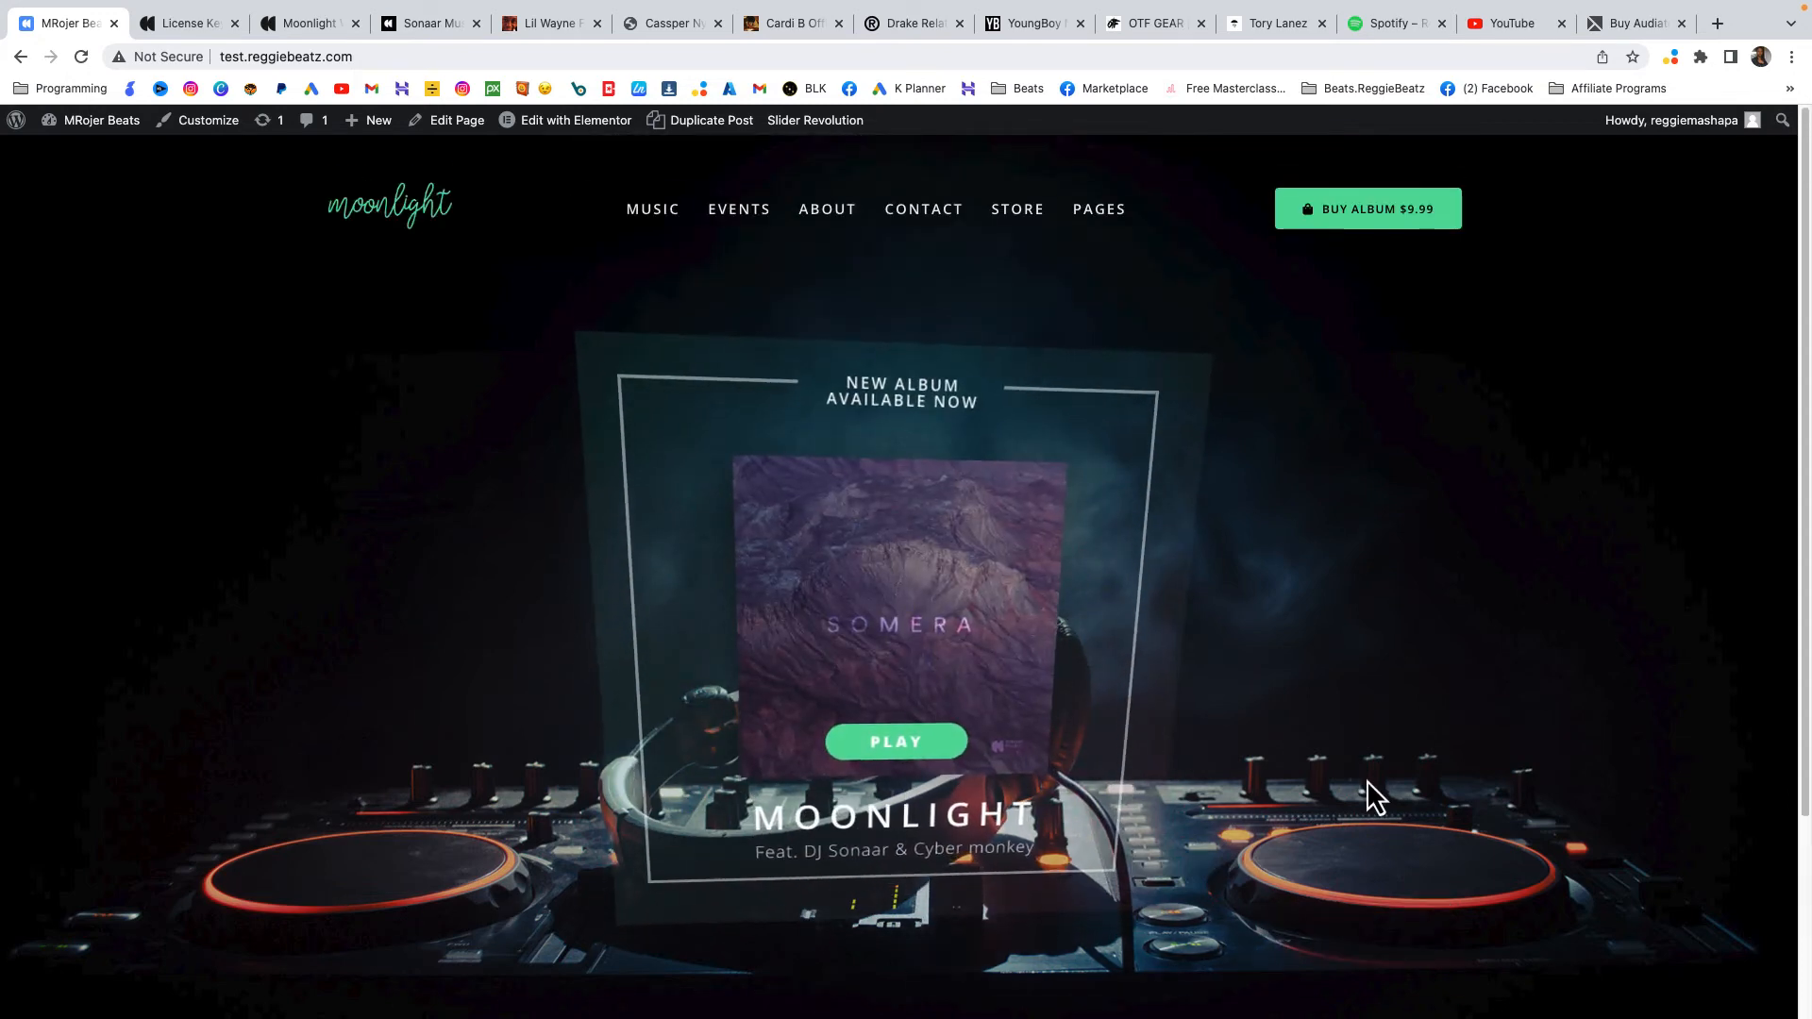
{"action": "mouse_move", "coordinate": [672, 230]}
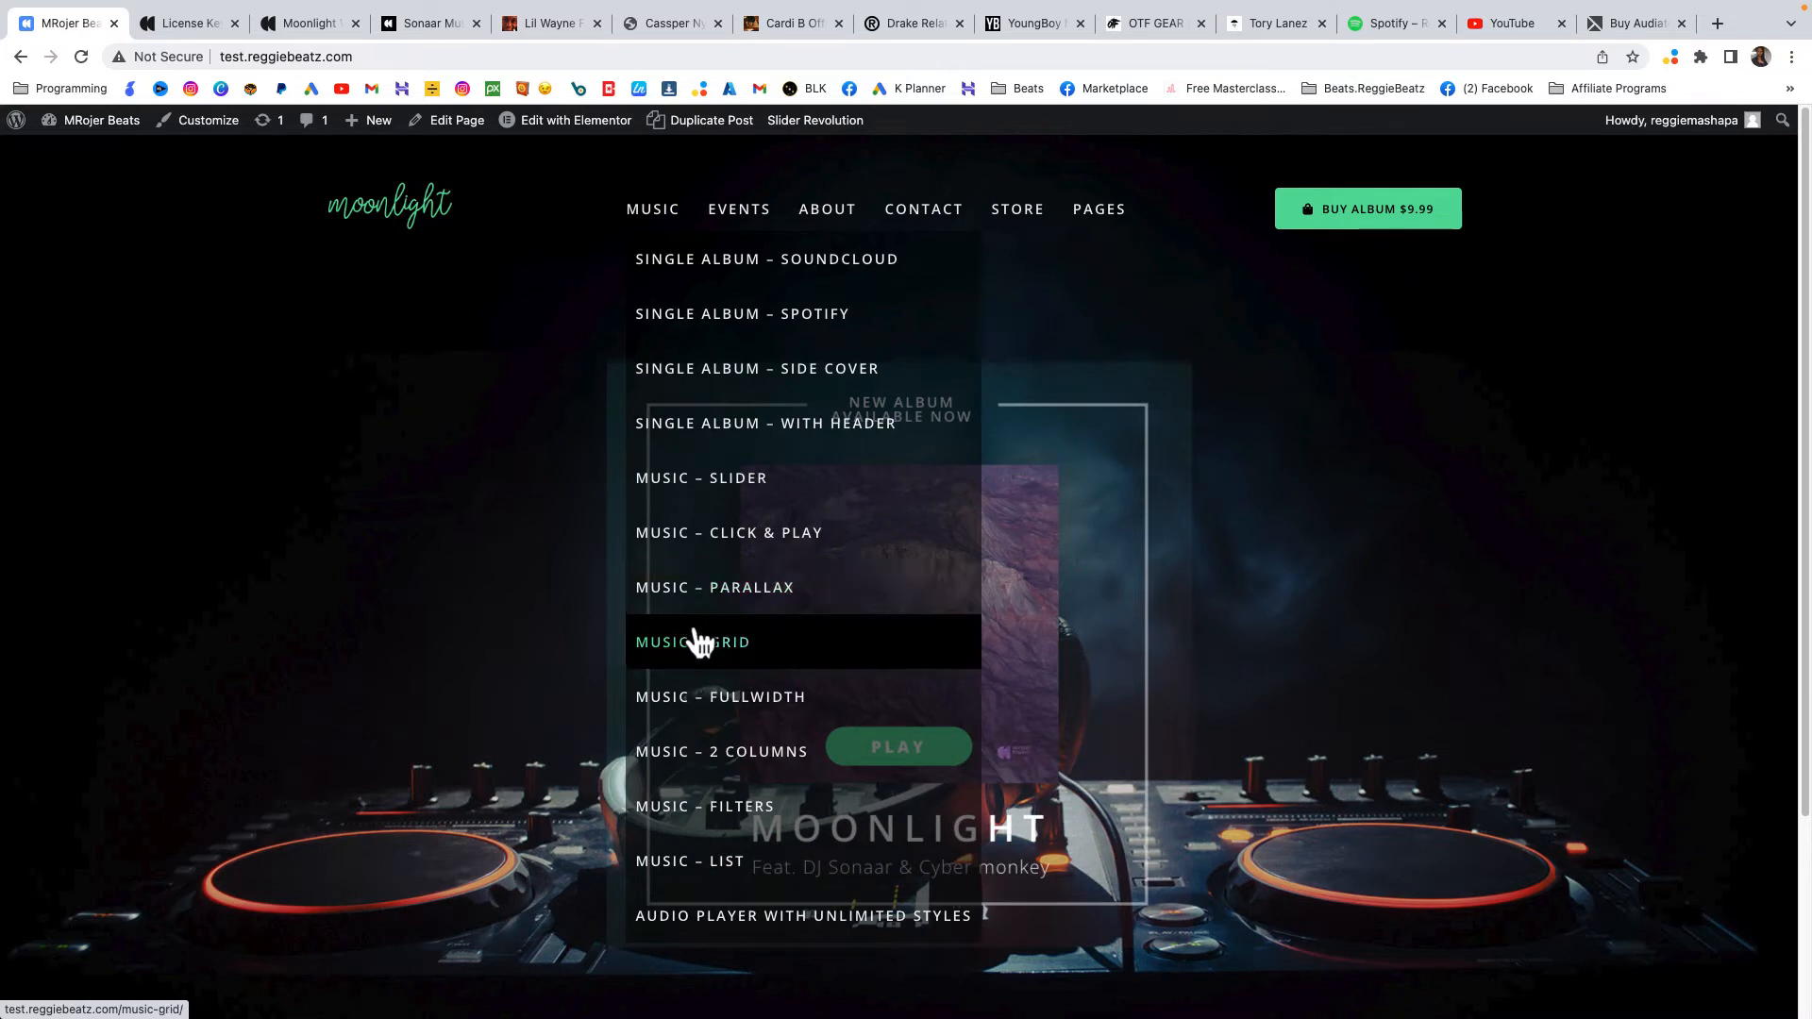
{"action": "left_click", "coordinate": [710, 481]}
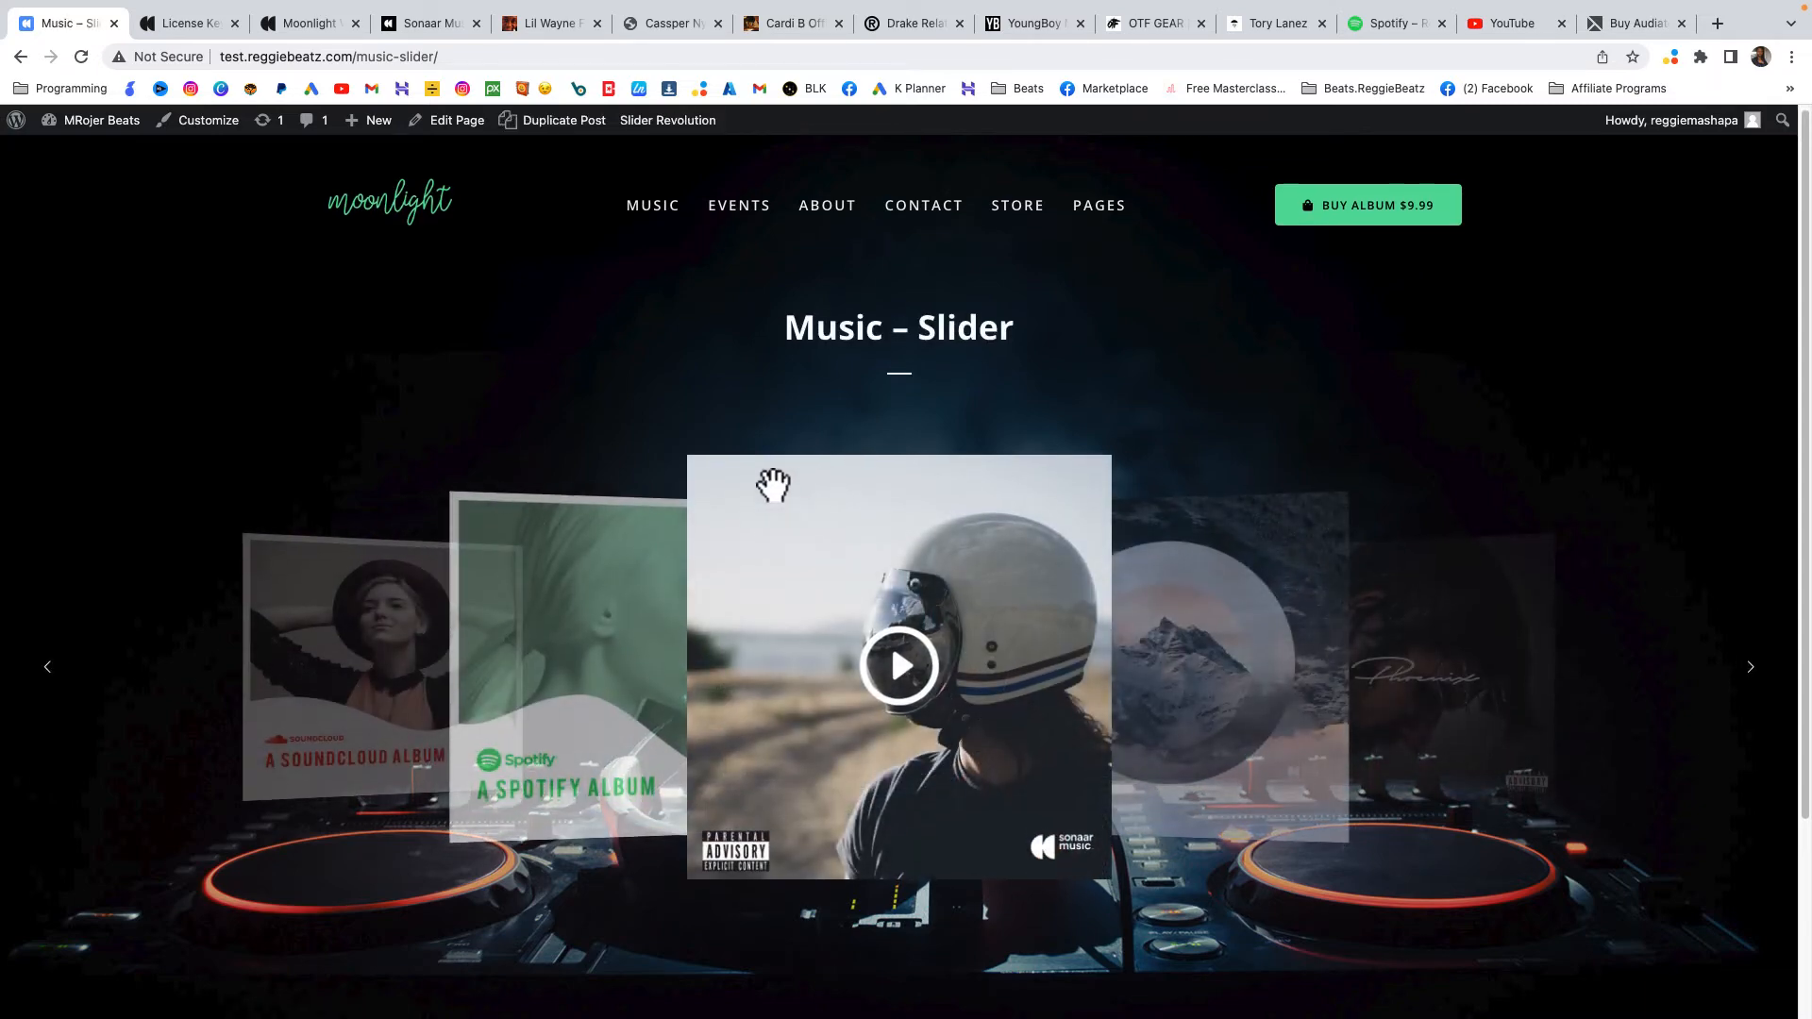
{"action": "left_click", "coordinate": [1749, 671]}
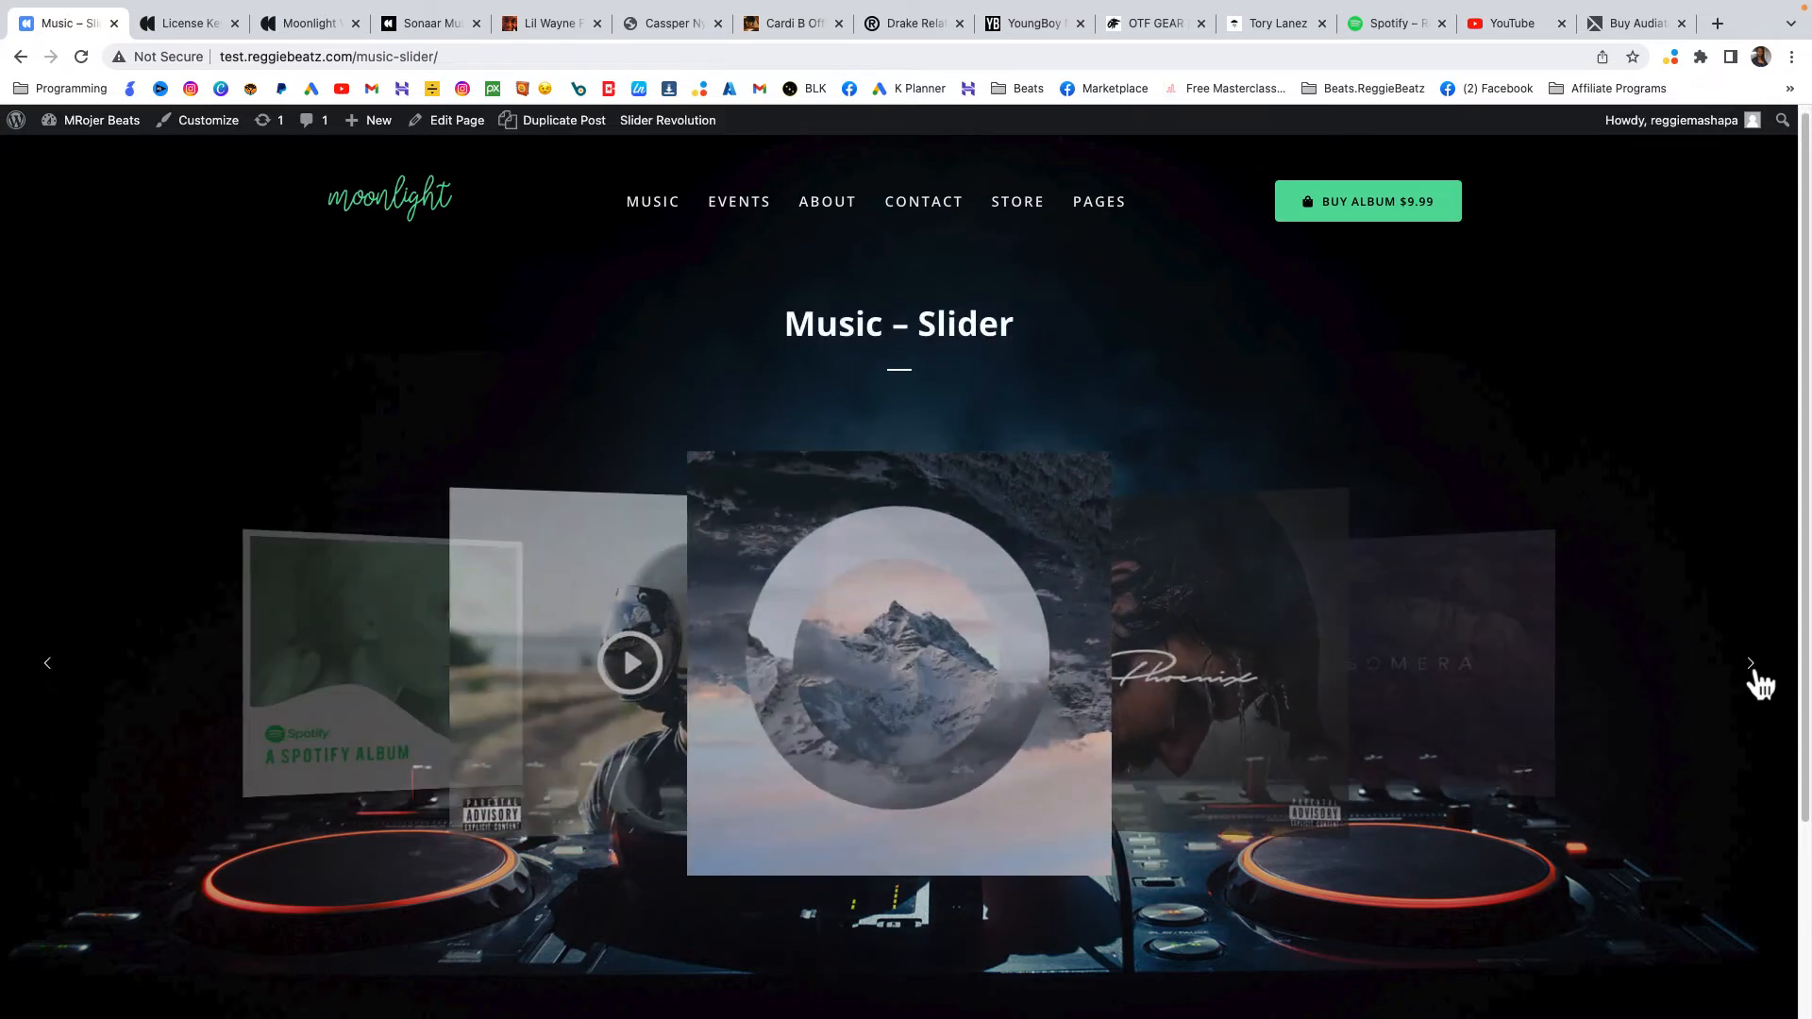
{"action": "left_click", "coordinate": [1750, 672]}
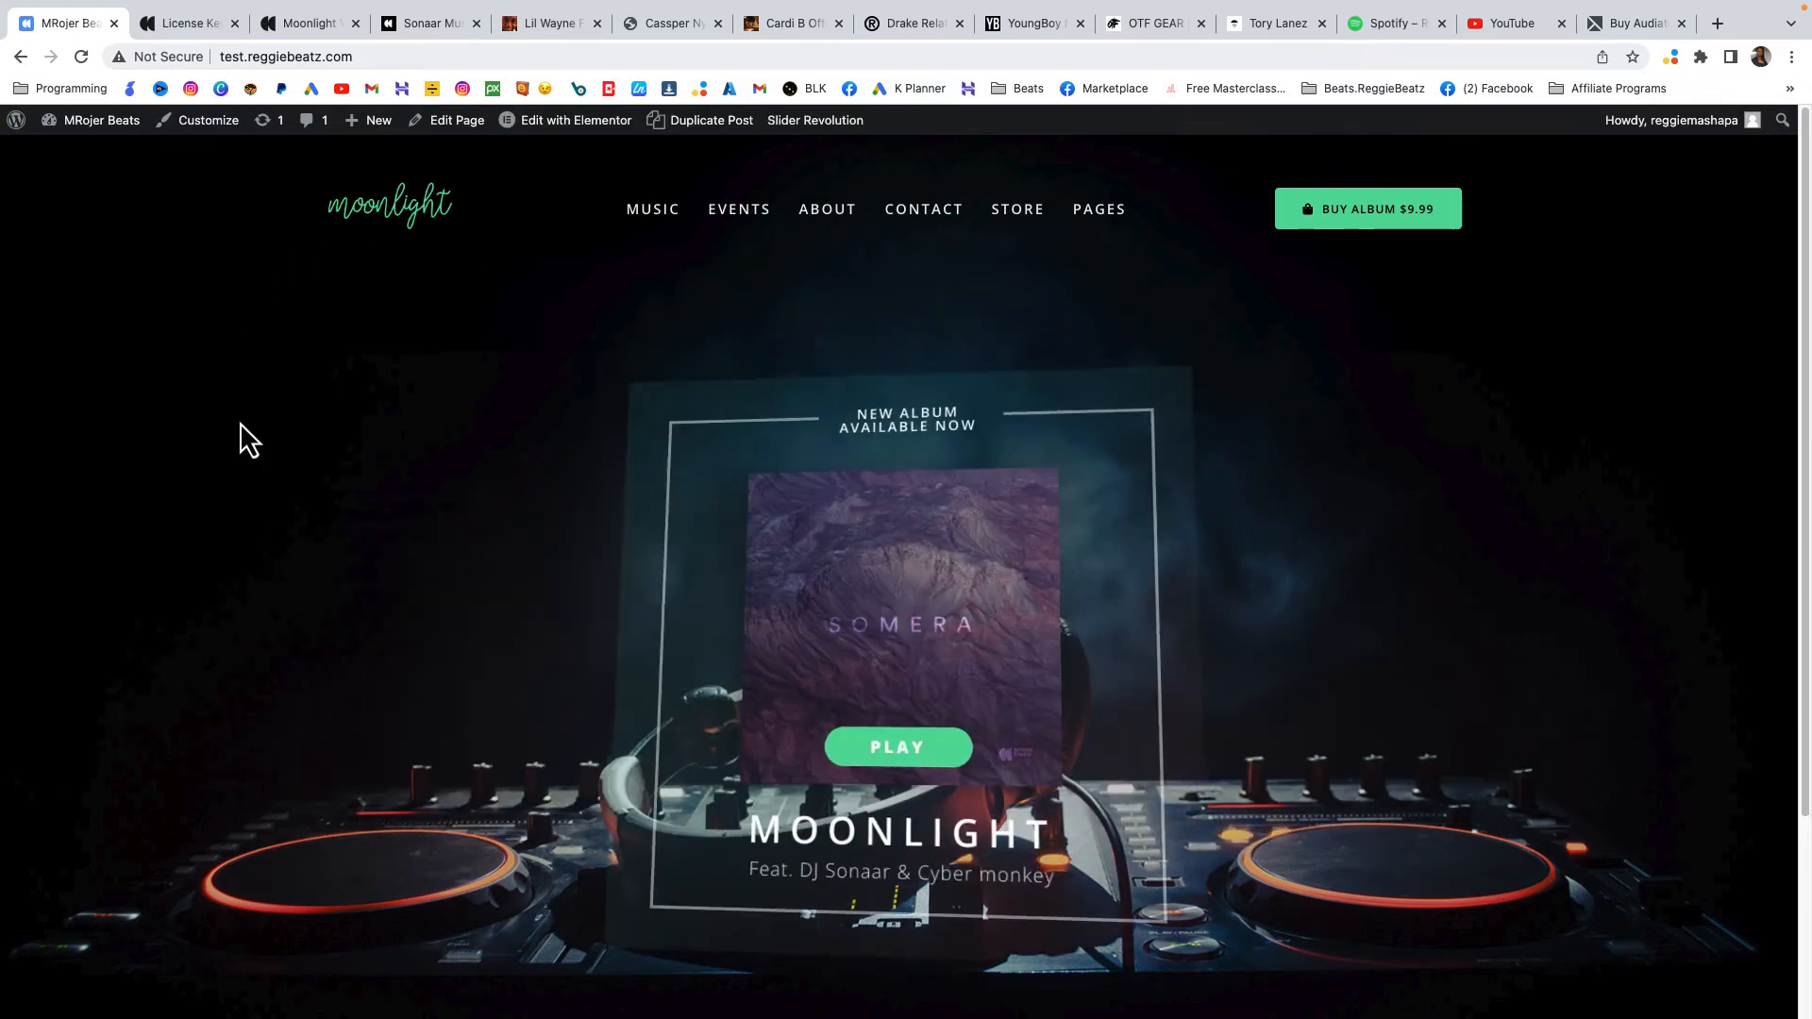
Replace the Main Background image in the theme's Look and feel options with console-1.jpg from the media library and save the changes.
{"action": "mouse_move", "coordinate": [122, 135]}
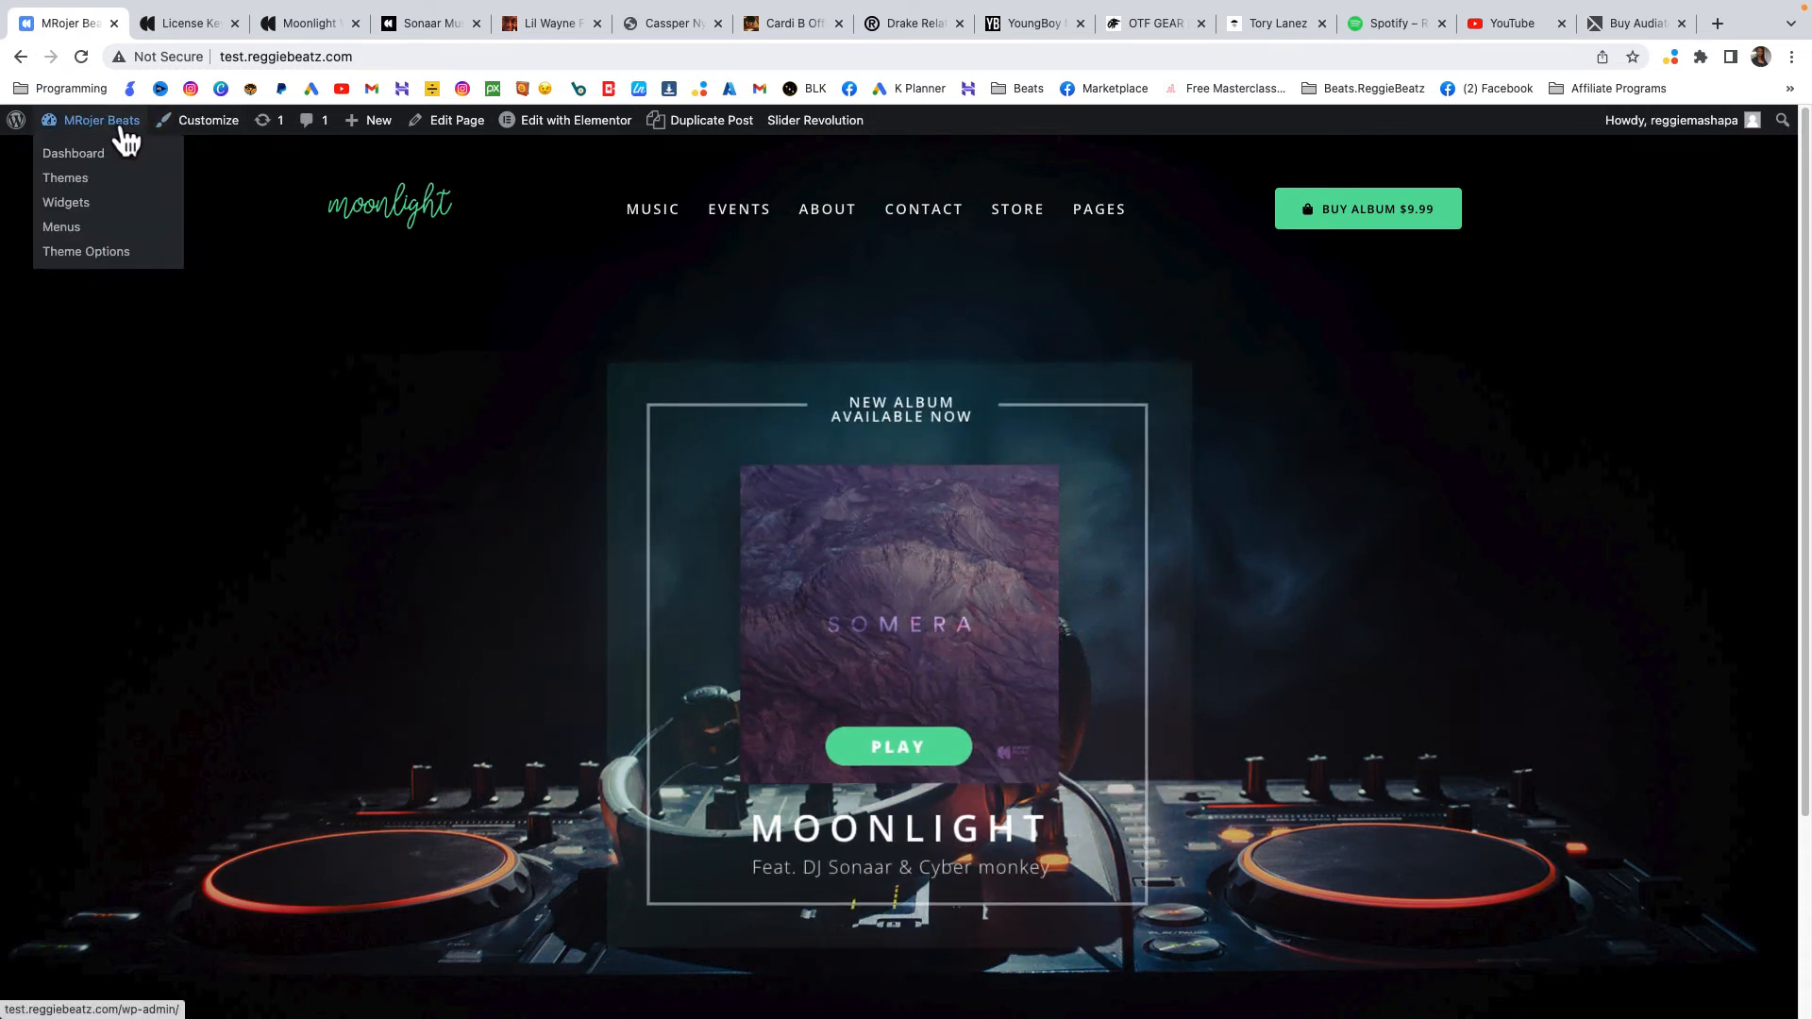
{"action": "left_click", "coordinate": [83, 255]}
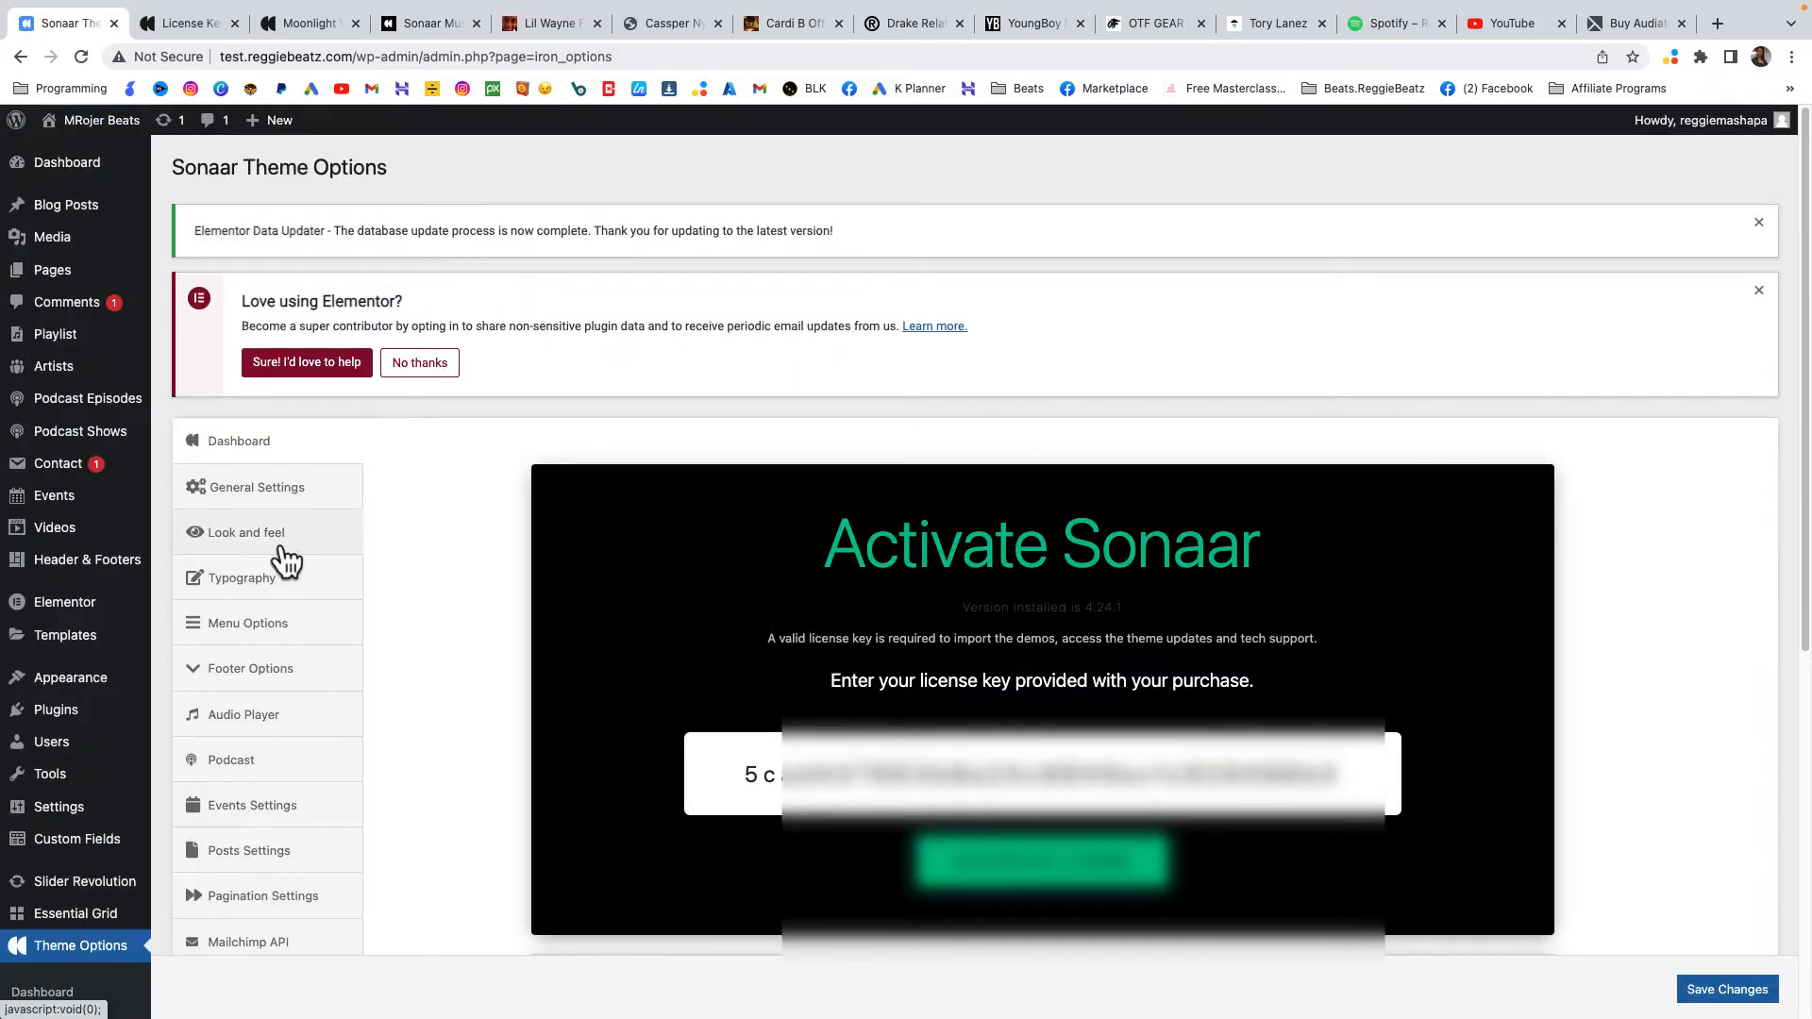
{"action": "left_click", "coordinate": [281, 549]}
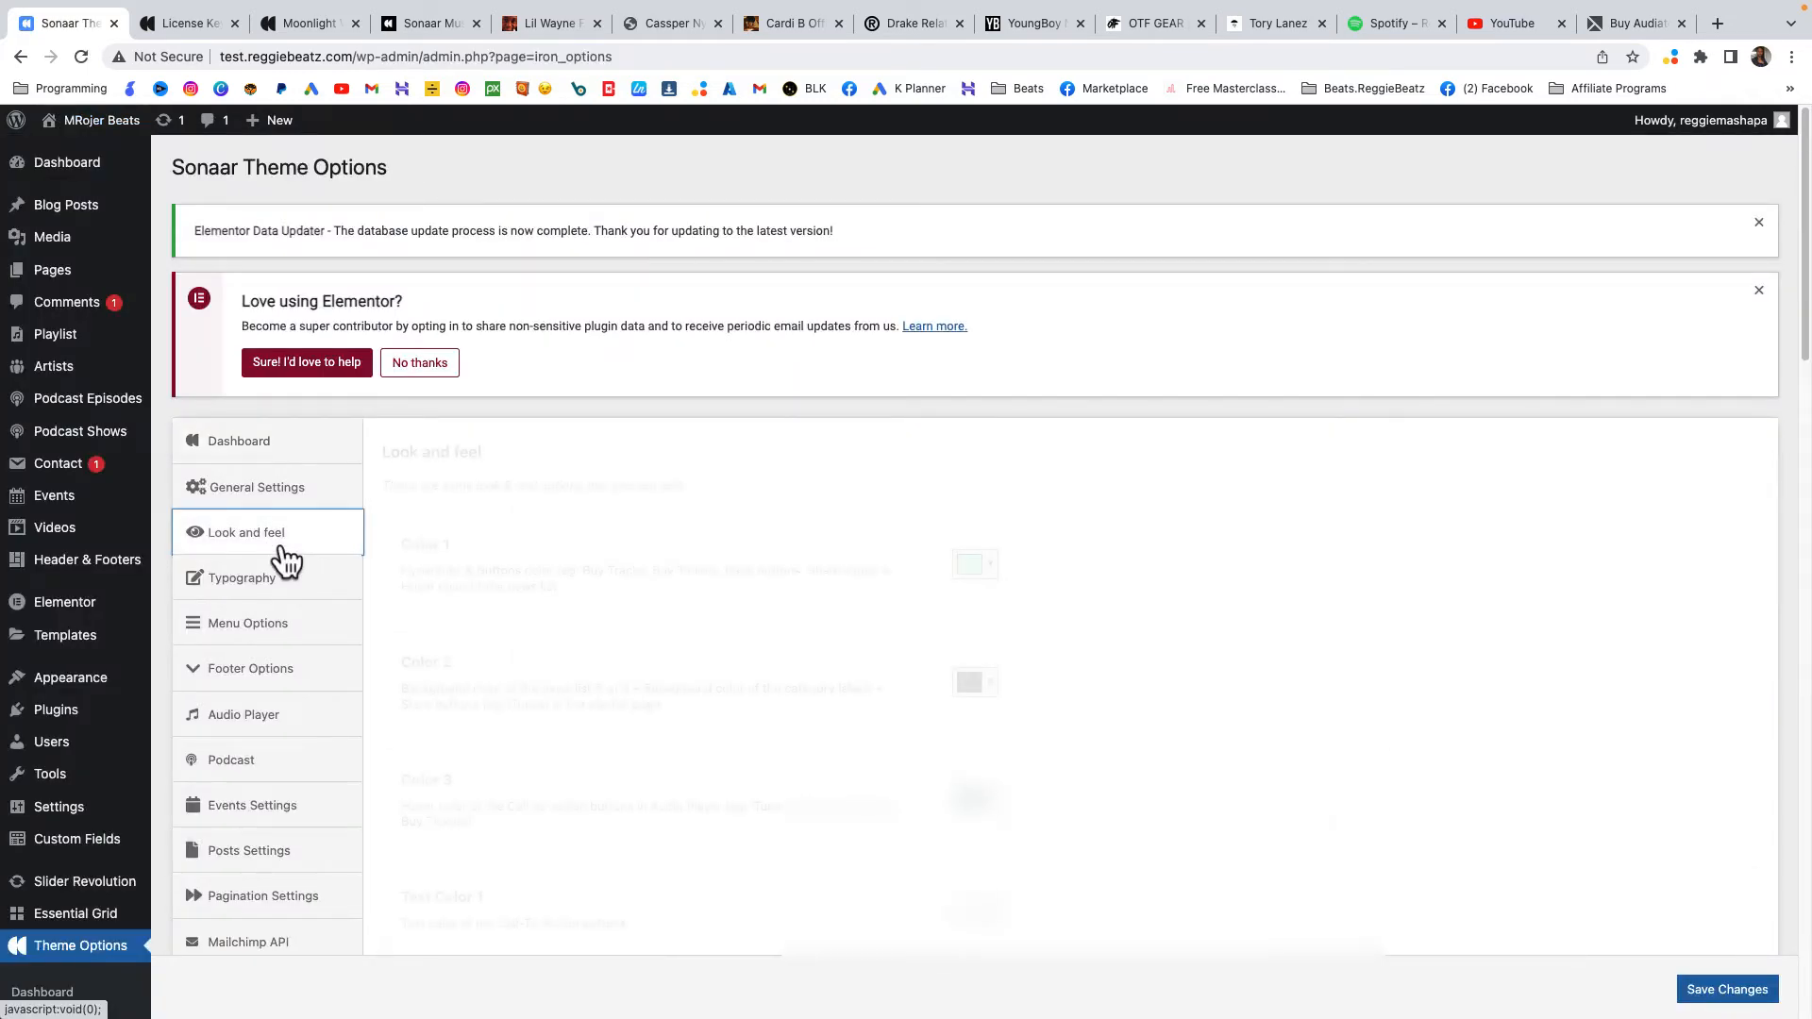
{"action": "scroll", "coordinate": [722, 671], "scroll_direction": "down", "scroll_amount": 10}
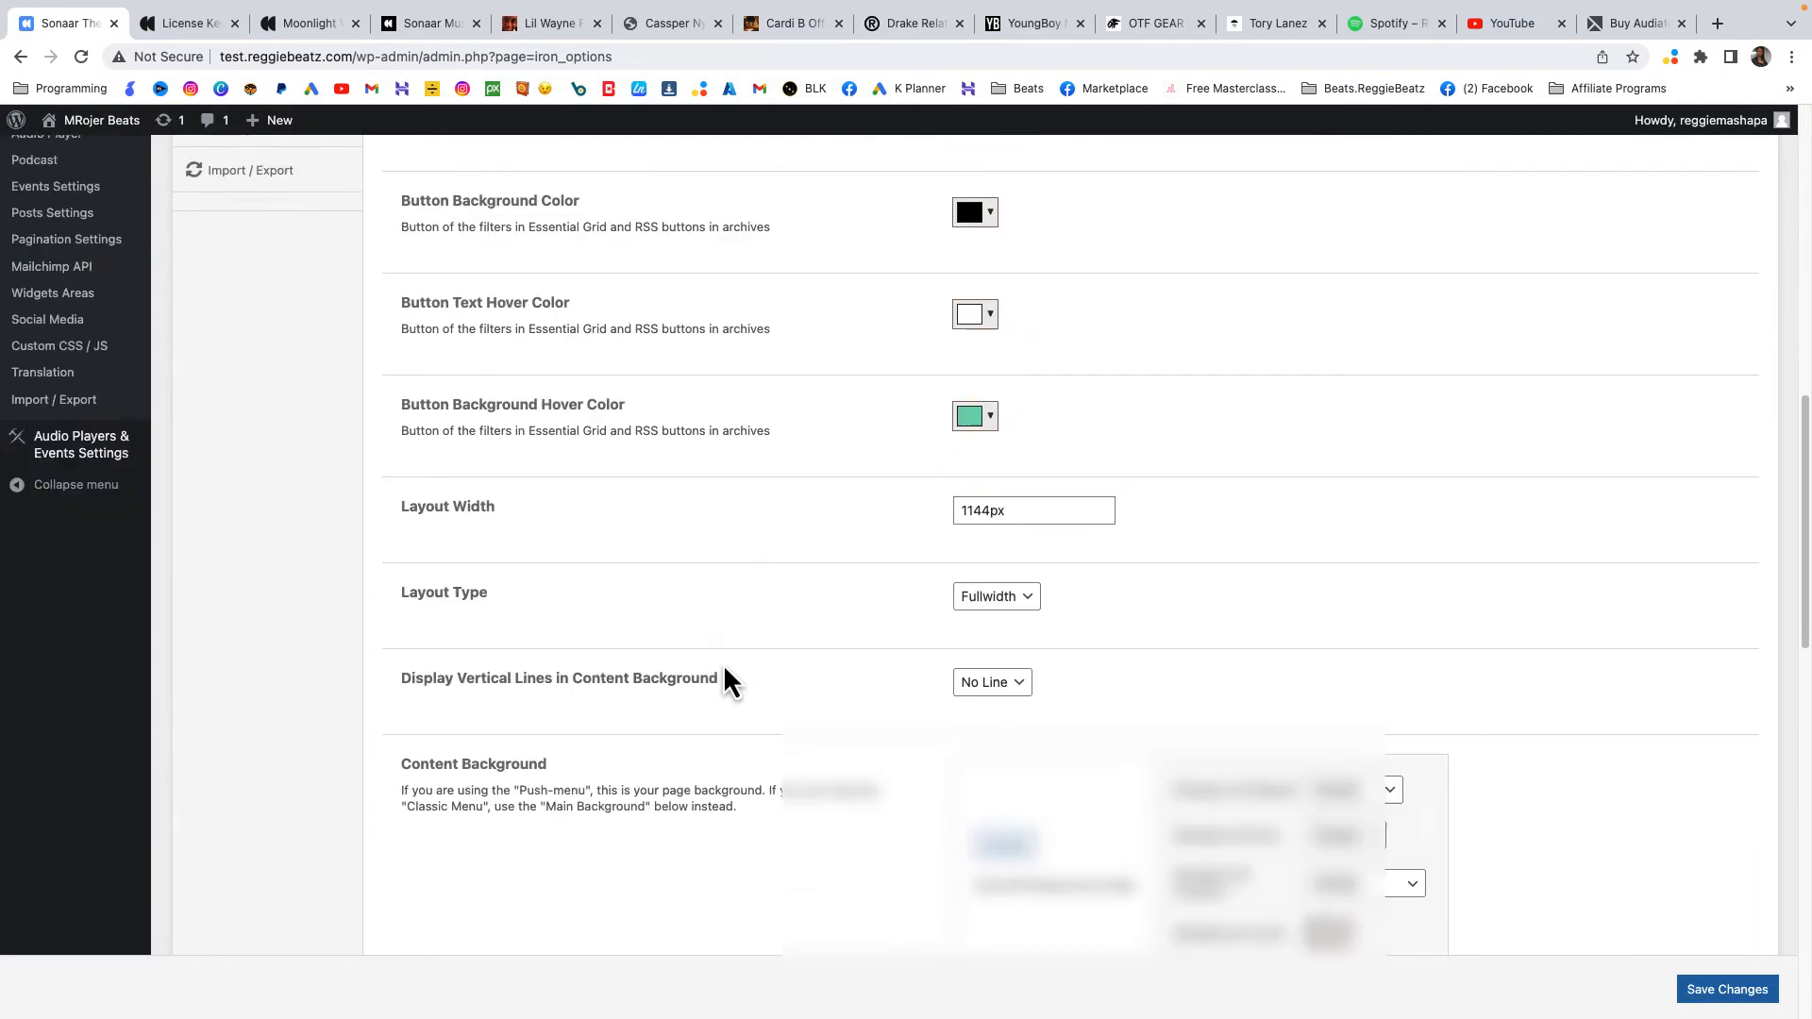
{"action": "scroll", "coordinate": [723, 665], "scroll_direction": "down", "scroll_amount": 7}
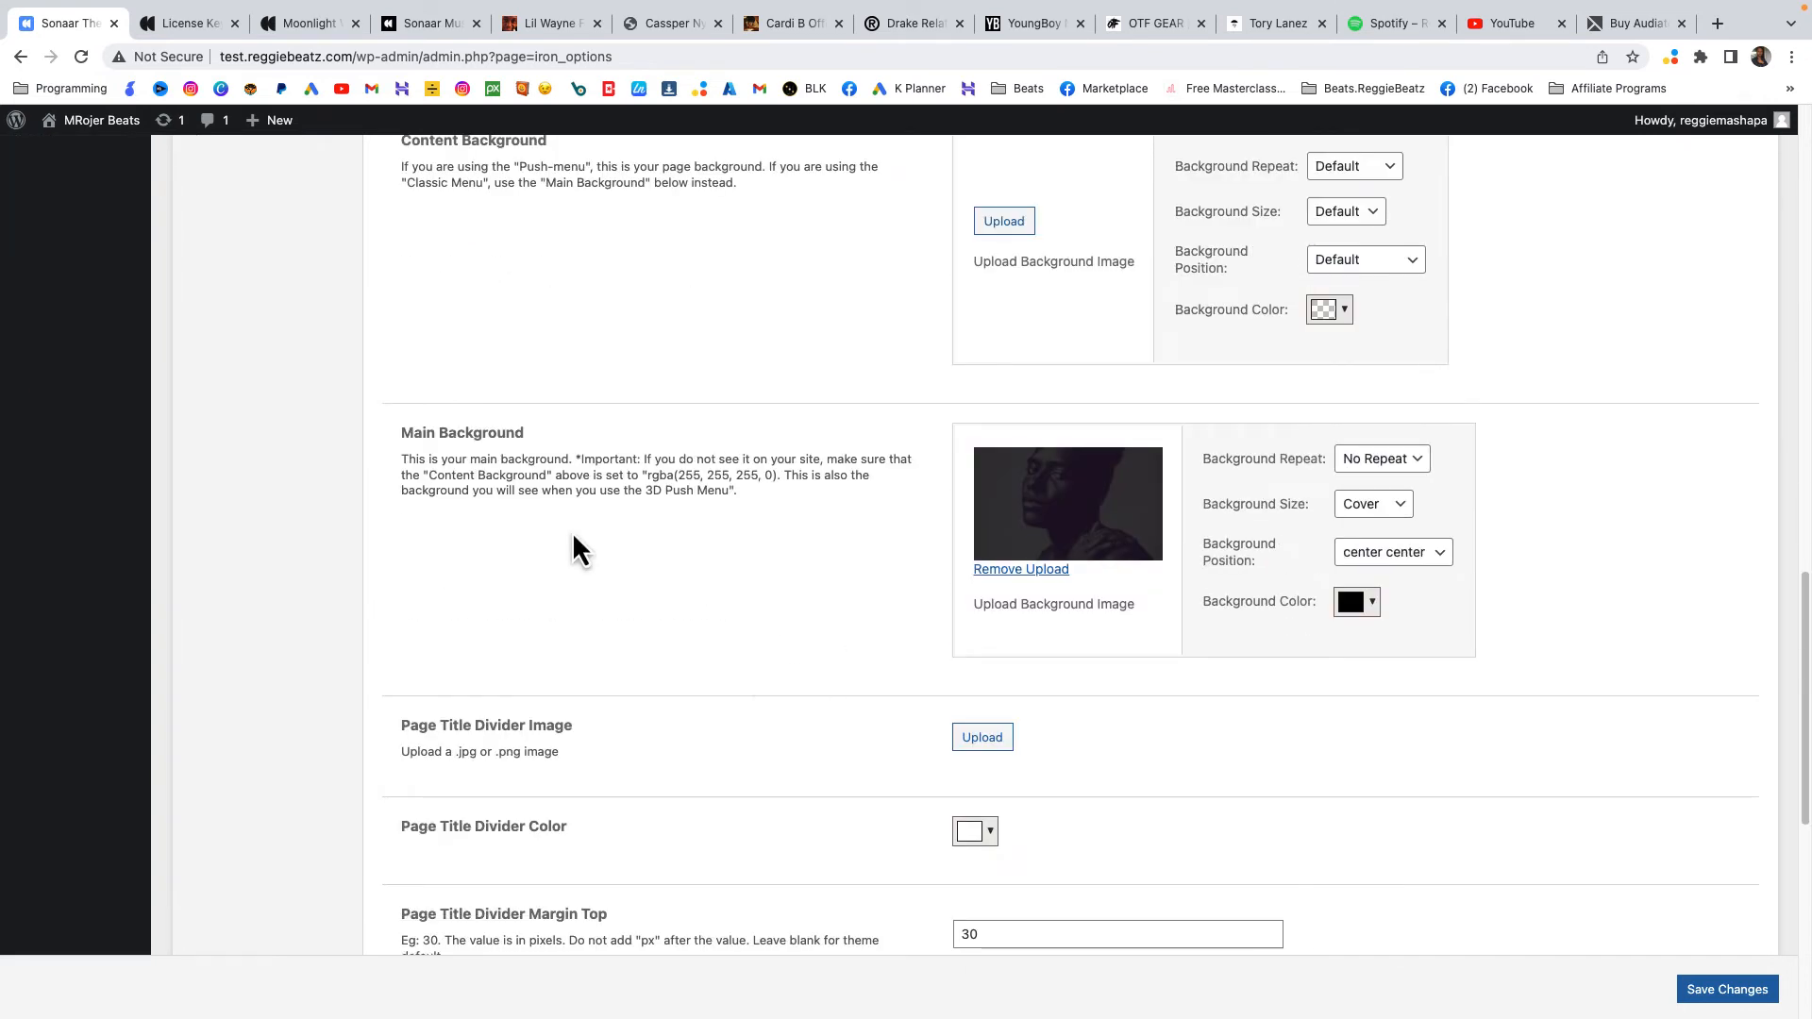
{"action": "left_click", "coordinate": [1015, 569]}
{"action": "left_click", "coordinate": [998, 513]}
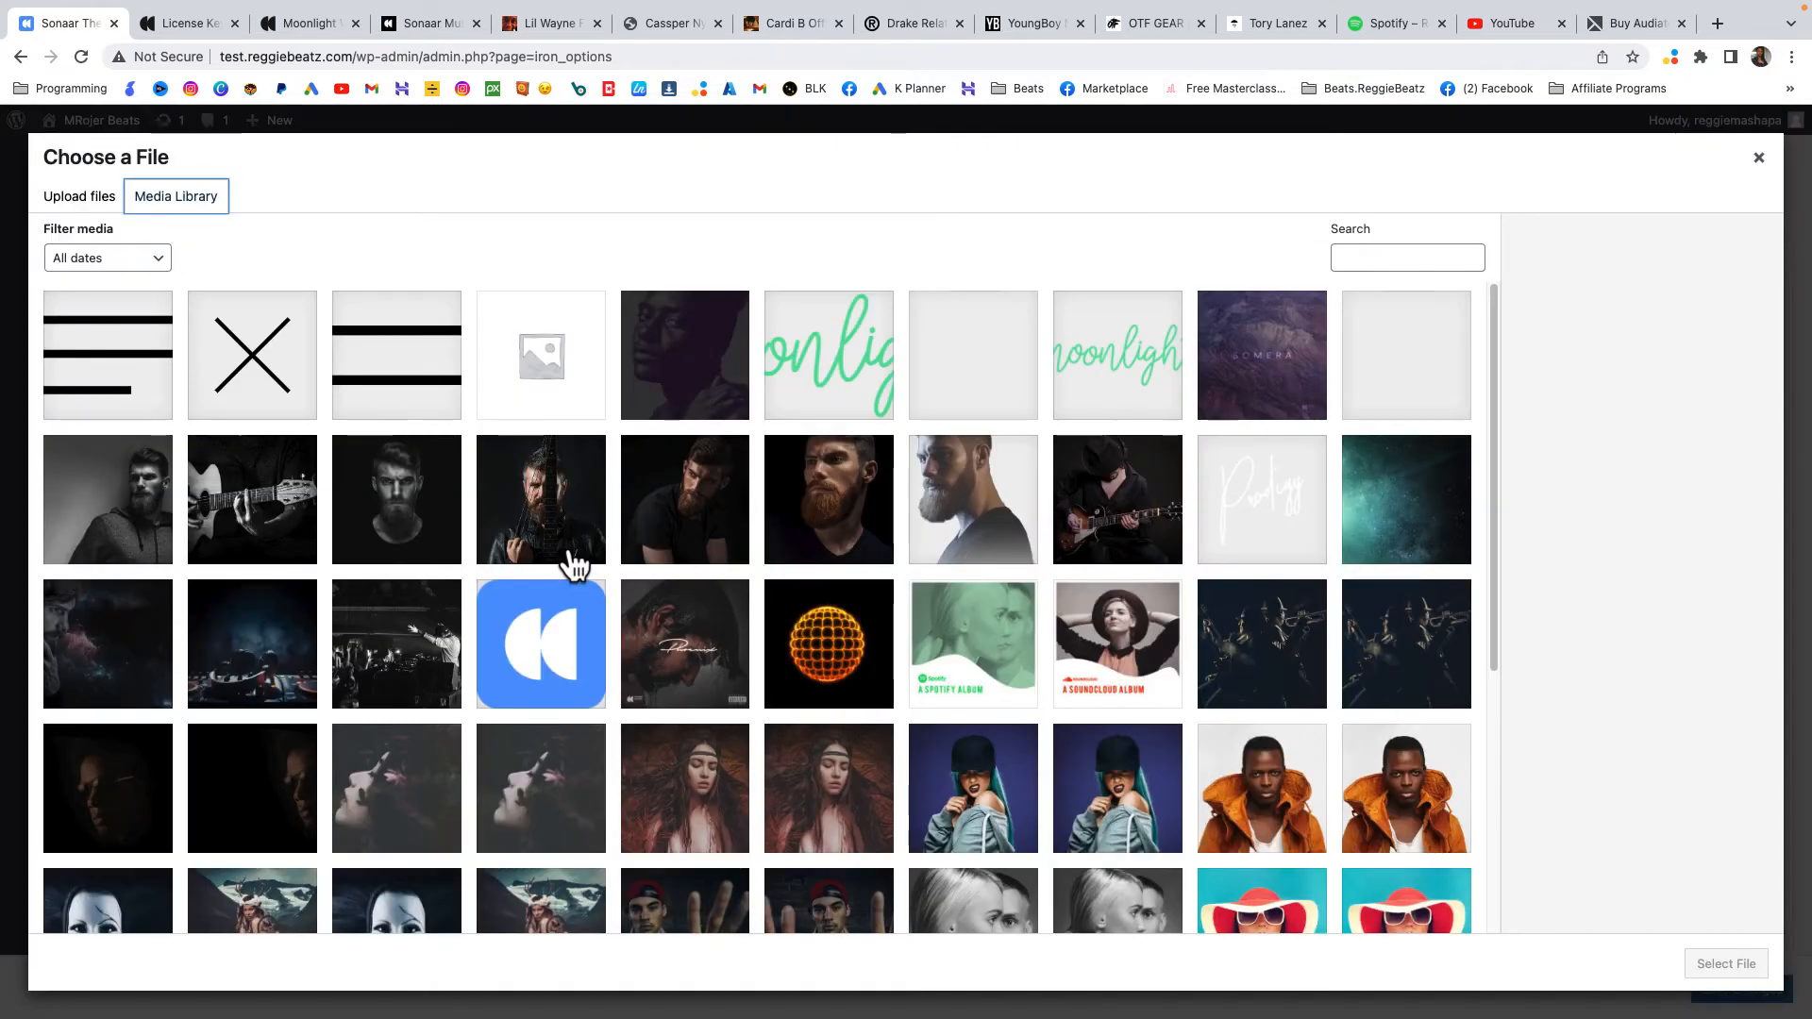
{"action": "scroll", "coordinate": [571, 566], "scroll_direction": "down", "scroll_amount": 3}
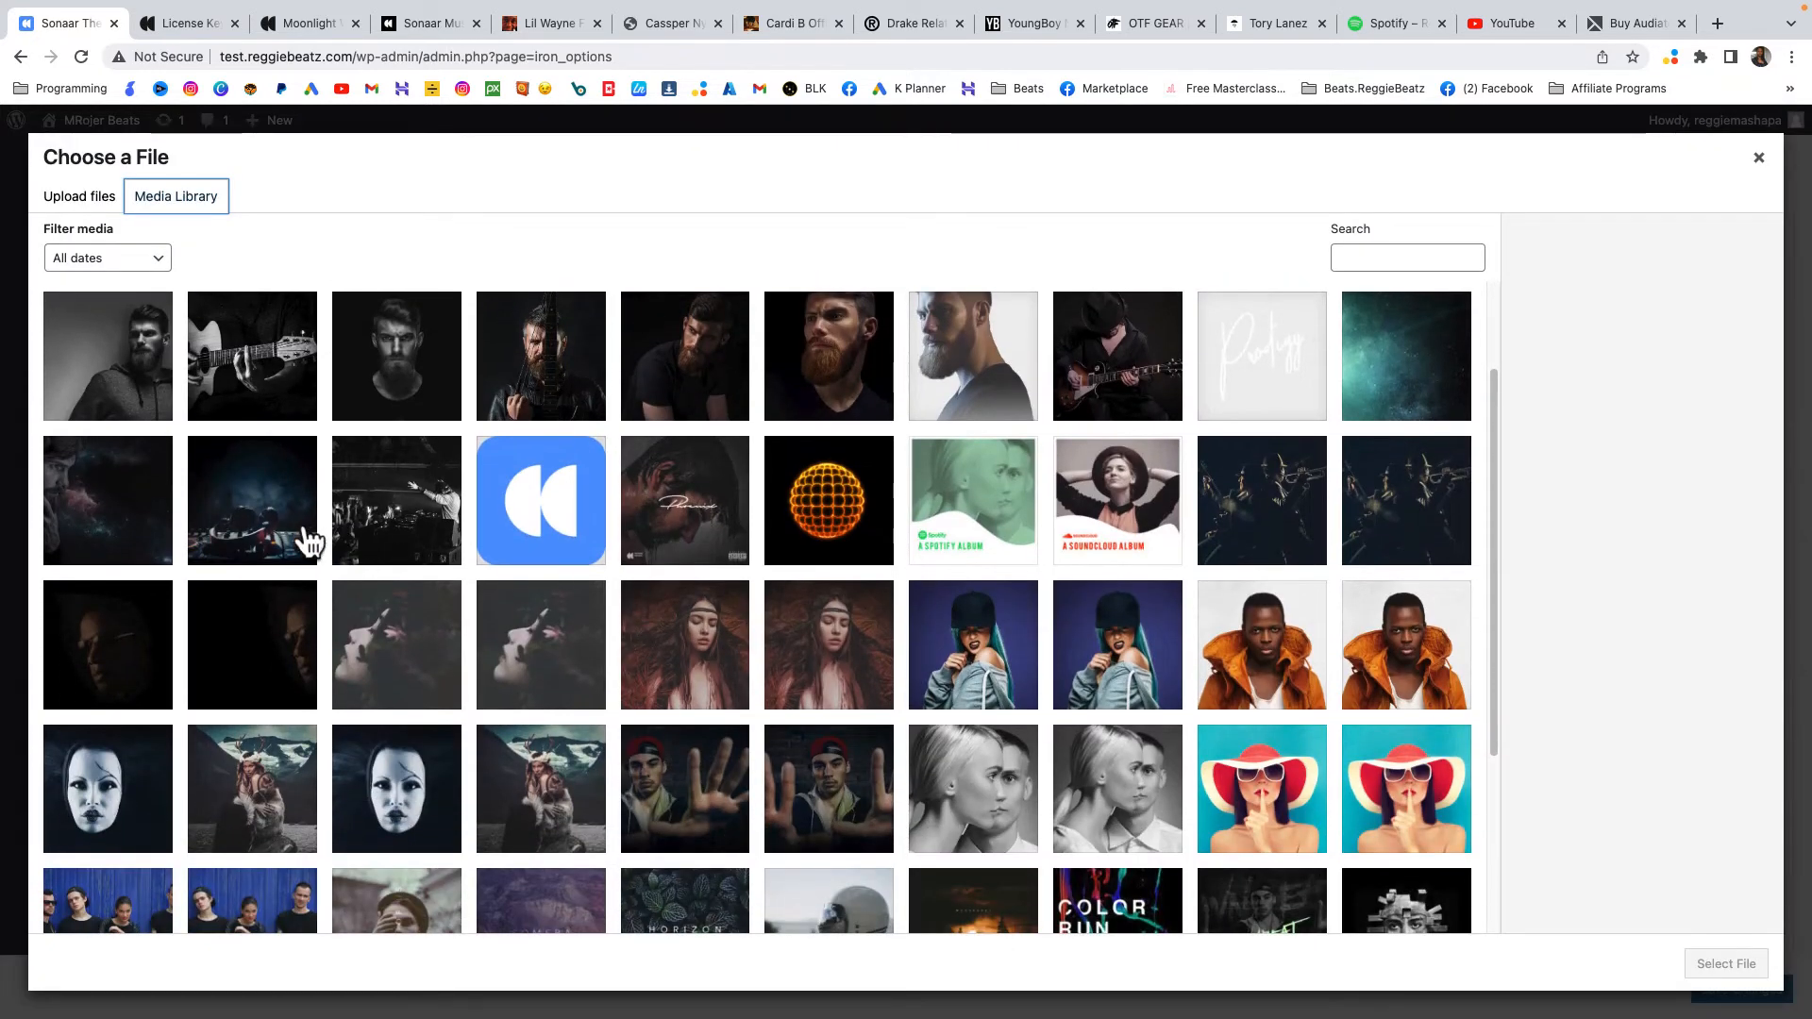
{"action": "left_click", "coordinate": [283, 547]}
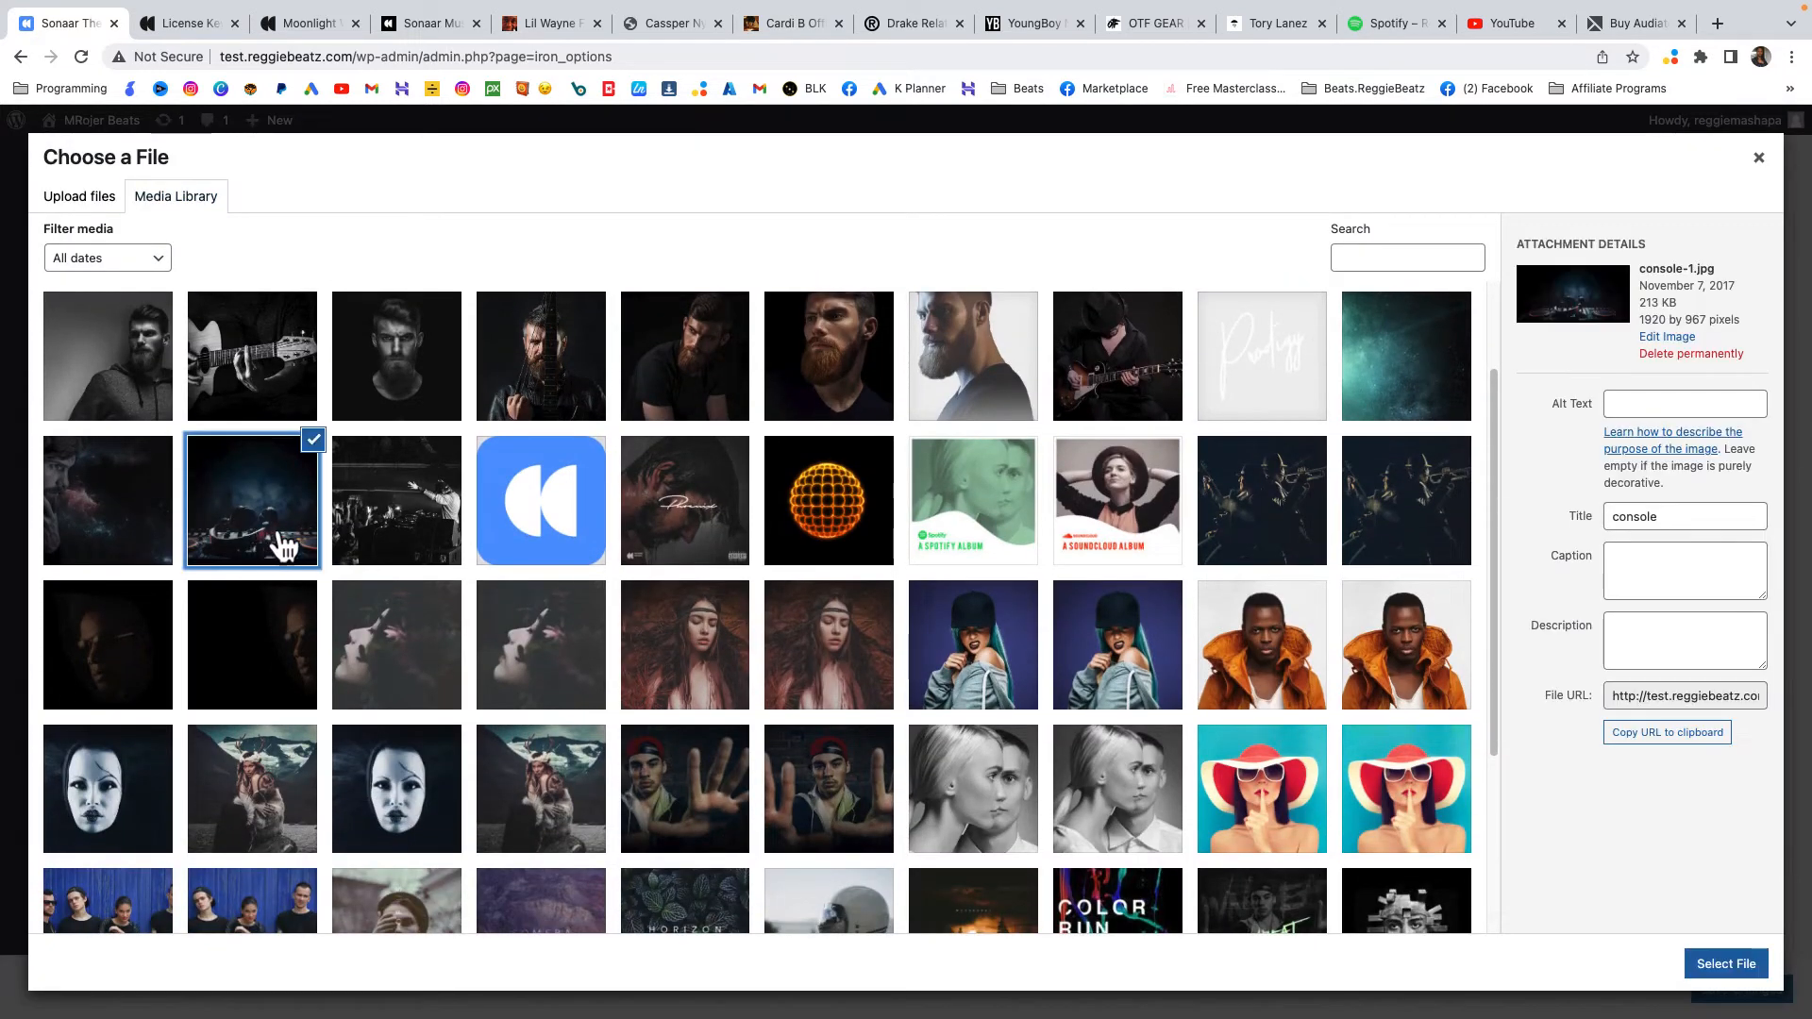
{"action": "left_click", "coordinate": [1725, 963]}
{"action": "left_click", "coordinate": [1734, 991]}
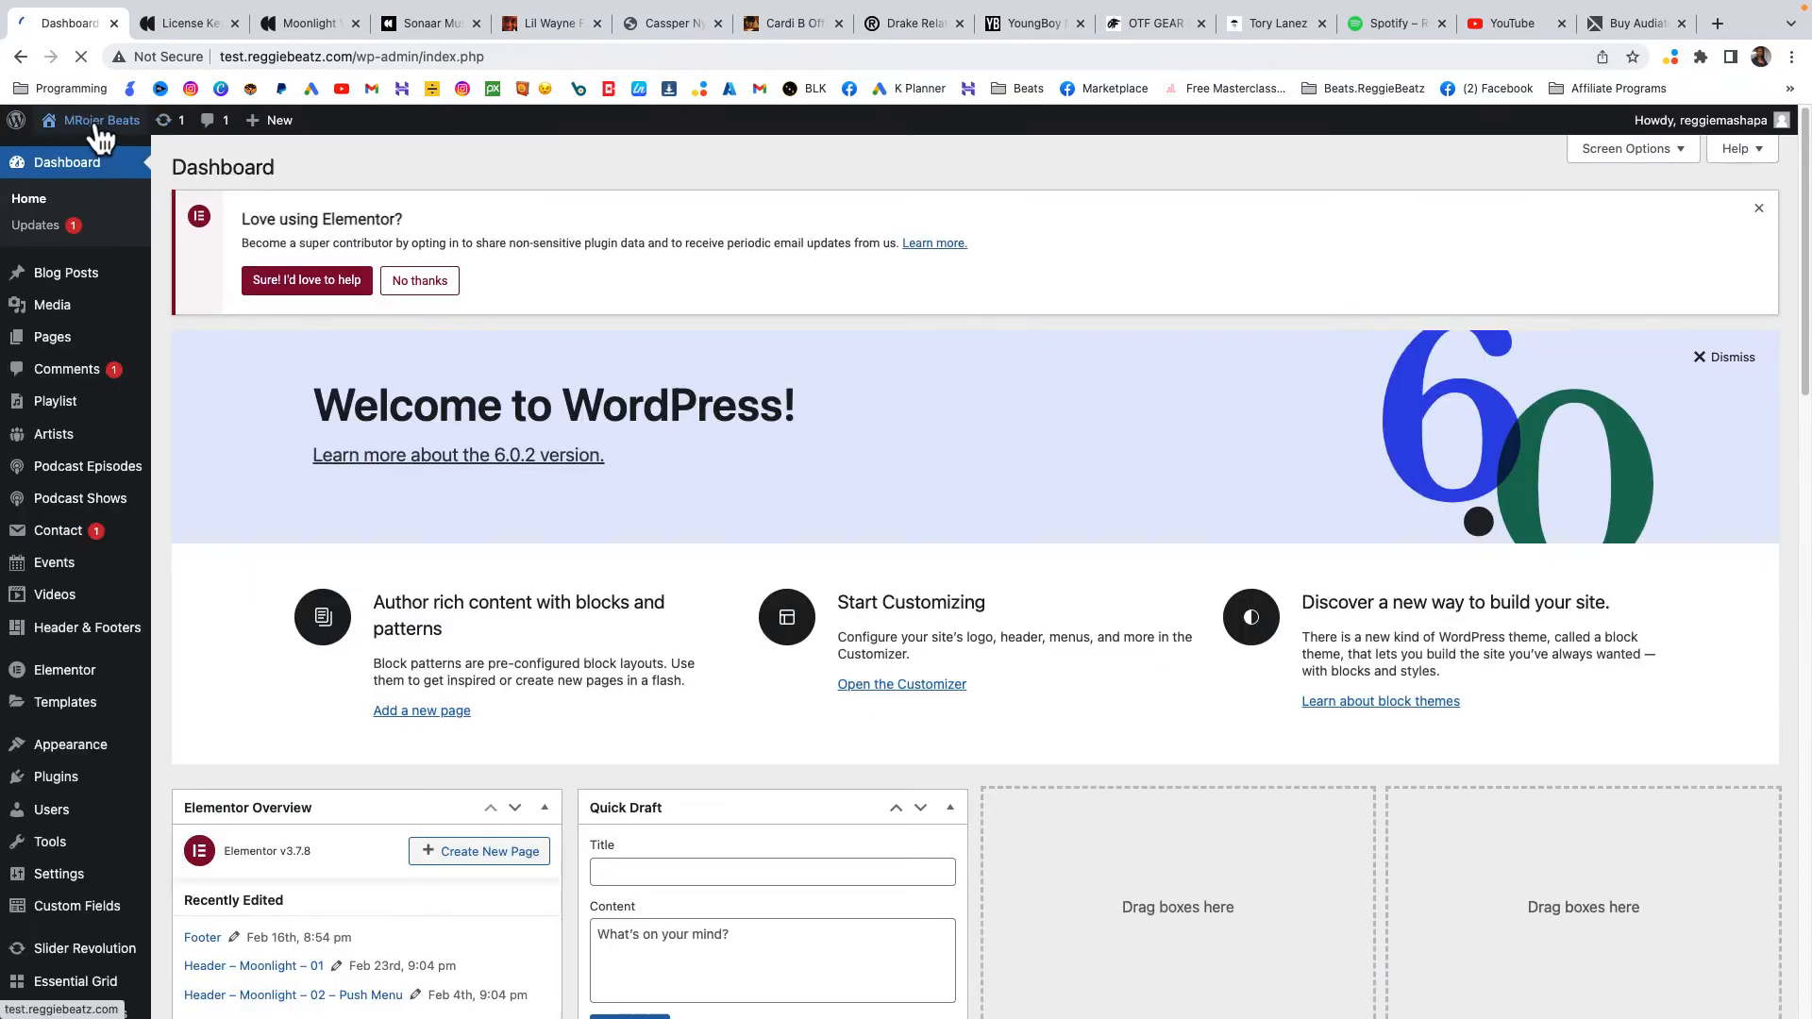
Visit the site's home page and review it with the chosen background.
{"action": "mouse_move", "coordinate": [96, 123]}
{"action": "left_click", "coordinate": [82, 156]}
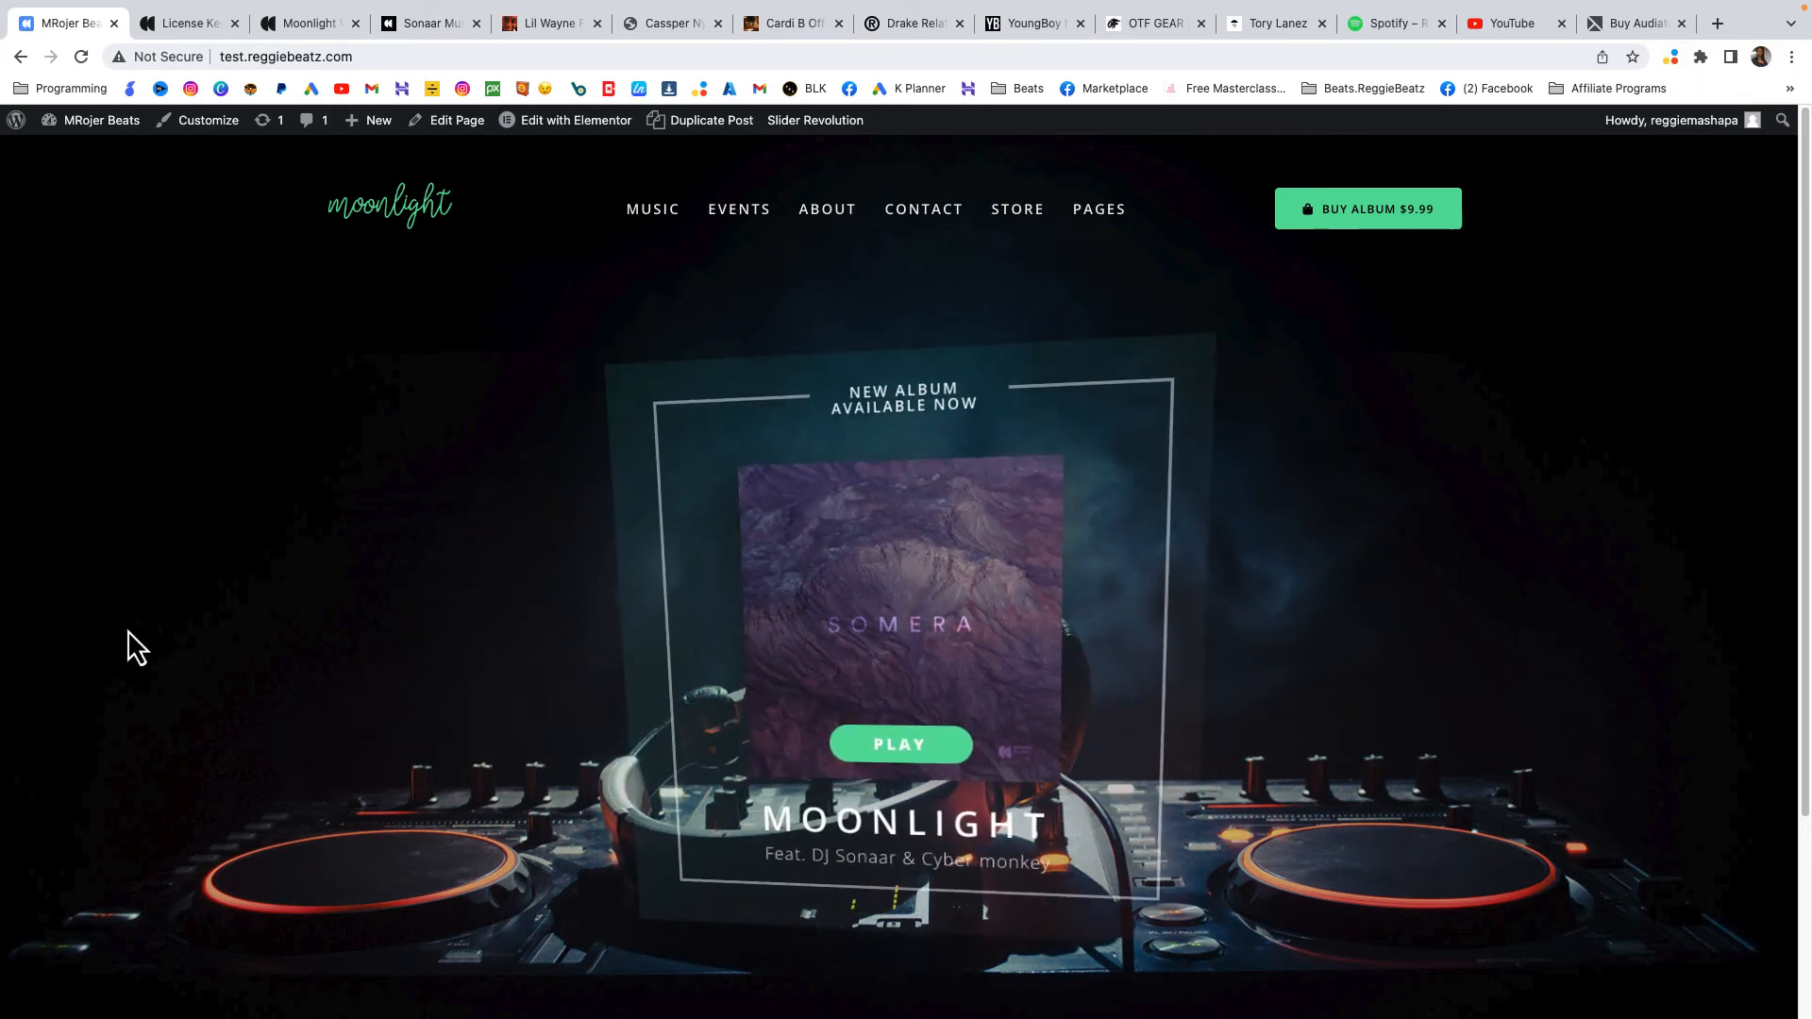
{"action": "scroll", "coordinate": [125, 627], "scroll_direction": "down", "scroll_amount": 3}
{"action": "scroll", "coordinate": [125, 628], "scroll_direction": "up", "scroll_amount": 3}
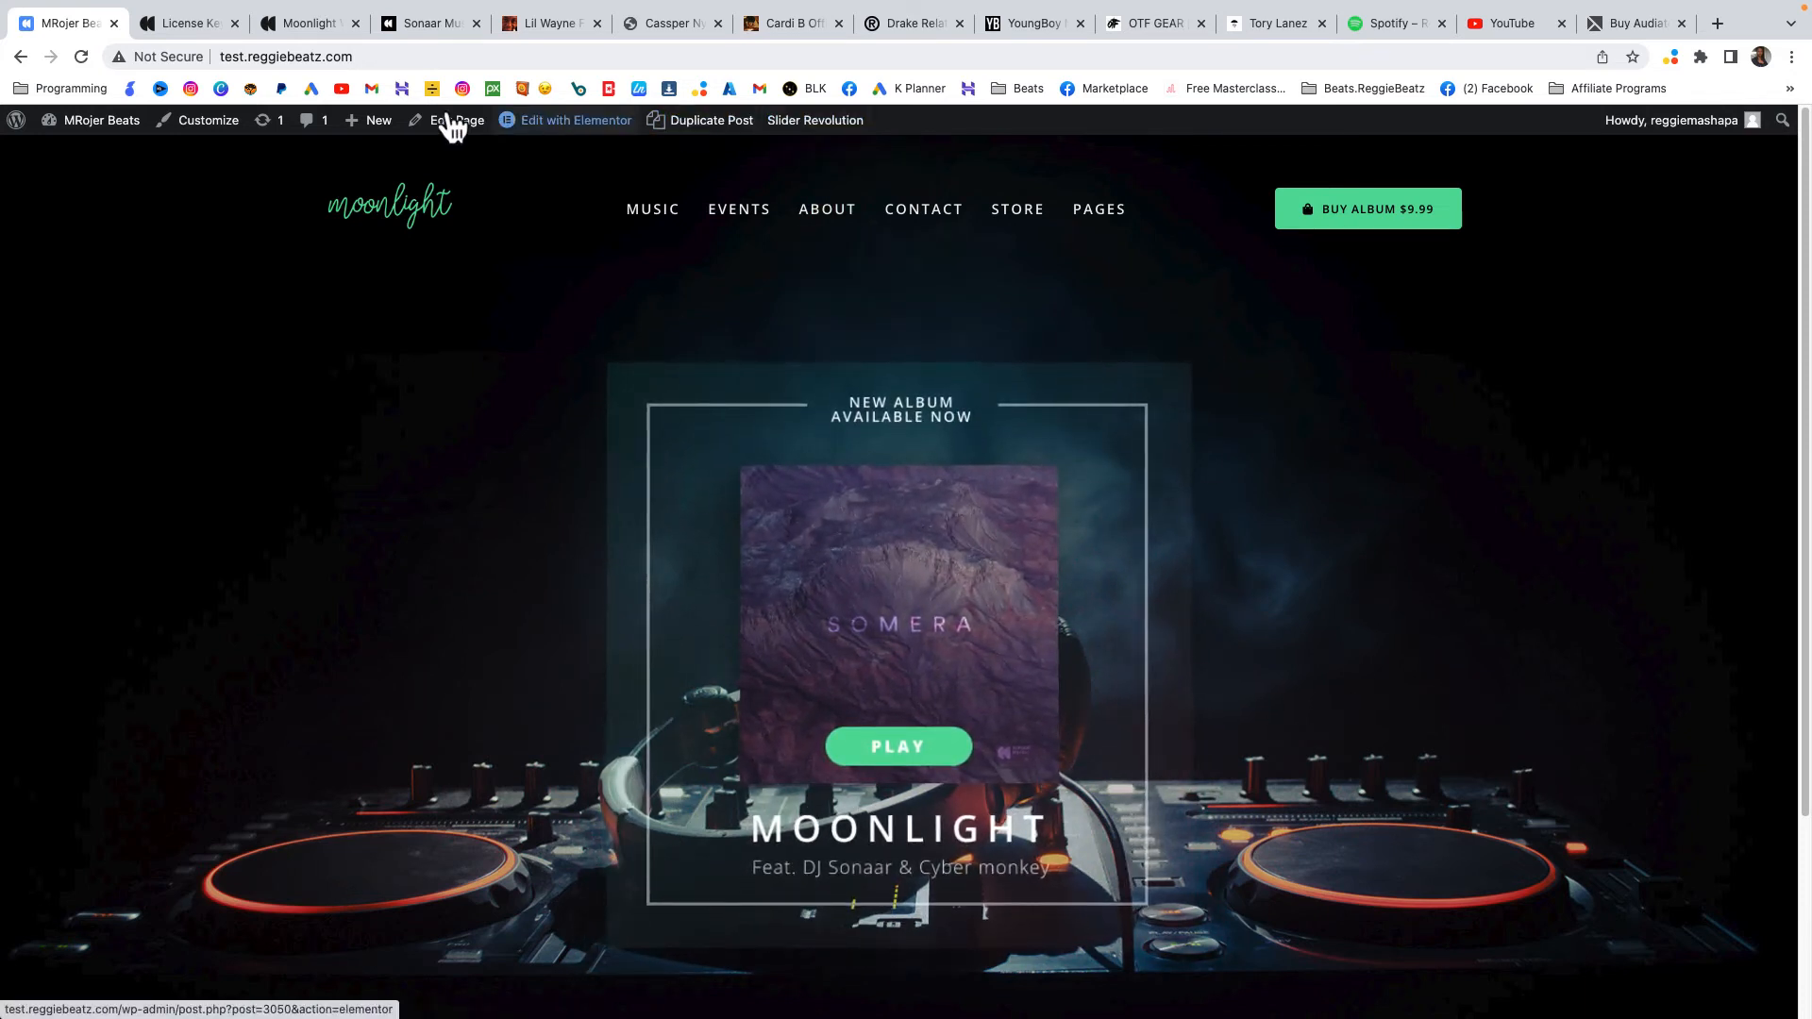
Go back to the dashboard and open the New Album module in the Slider Revolution editor.
{"action": "mouse_move", "coordinate": [80, 123]}
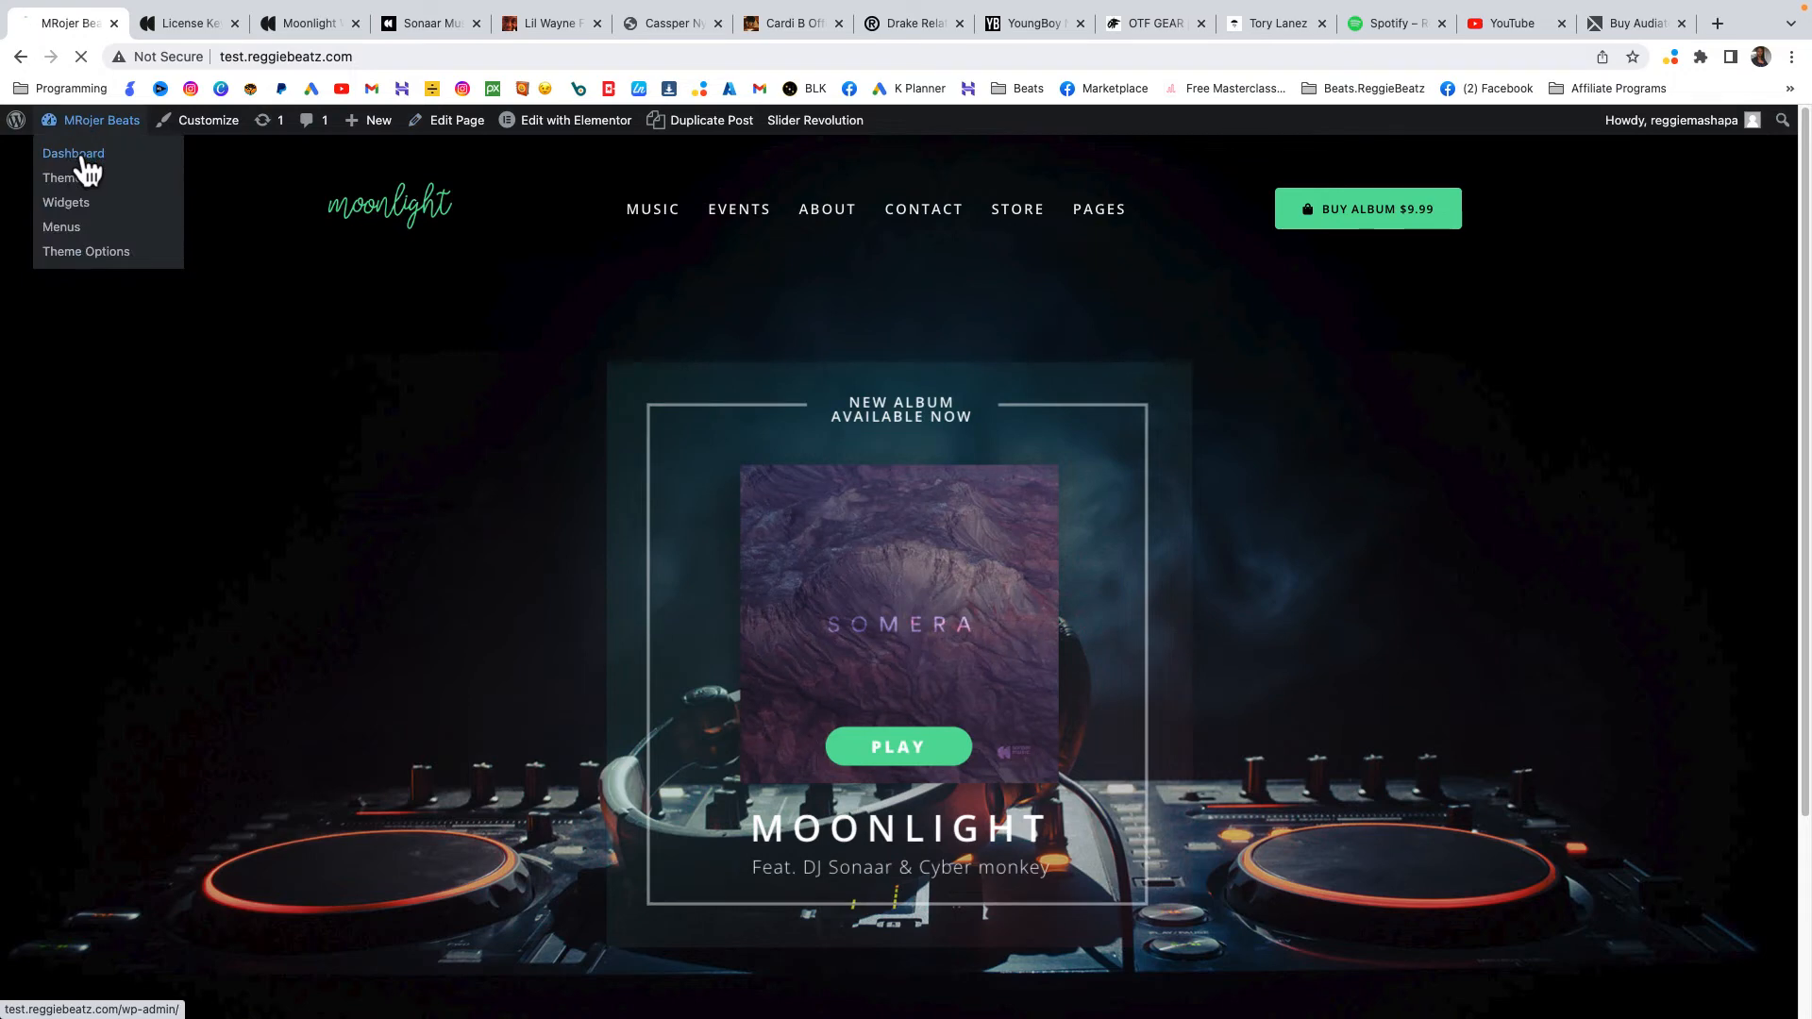
{"action": "left_click", "coordinate": [80, 156]}
{"action": "mouse_move", "coordinate": [71, 637]}
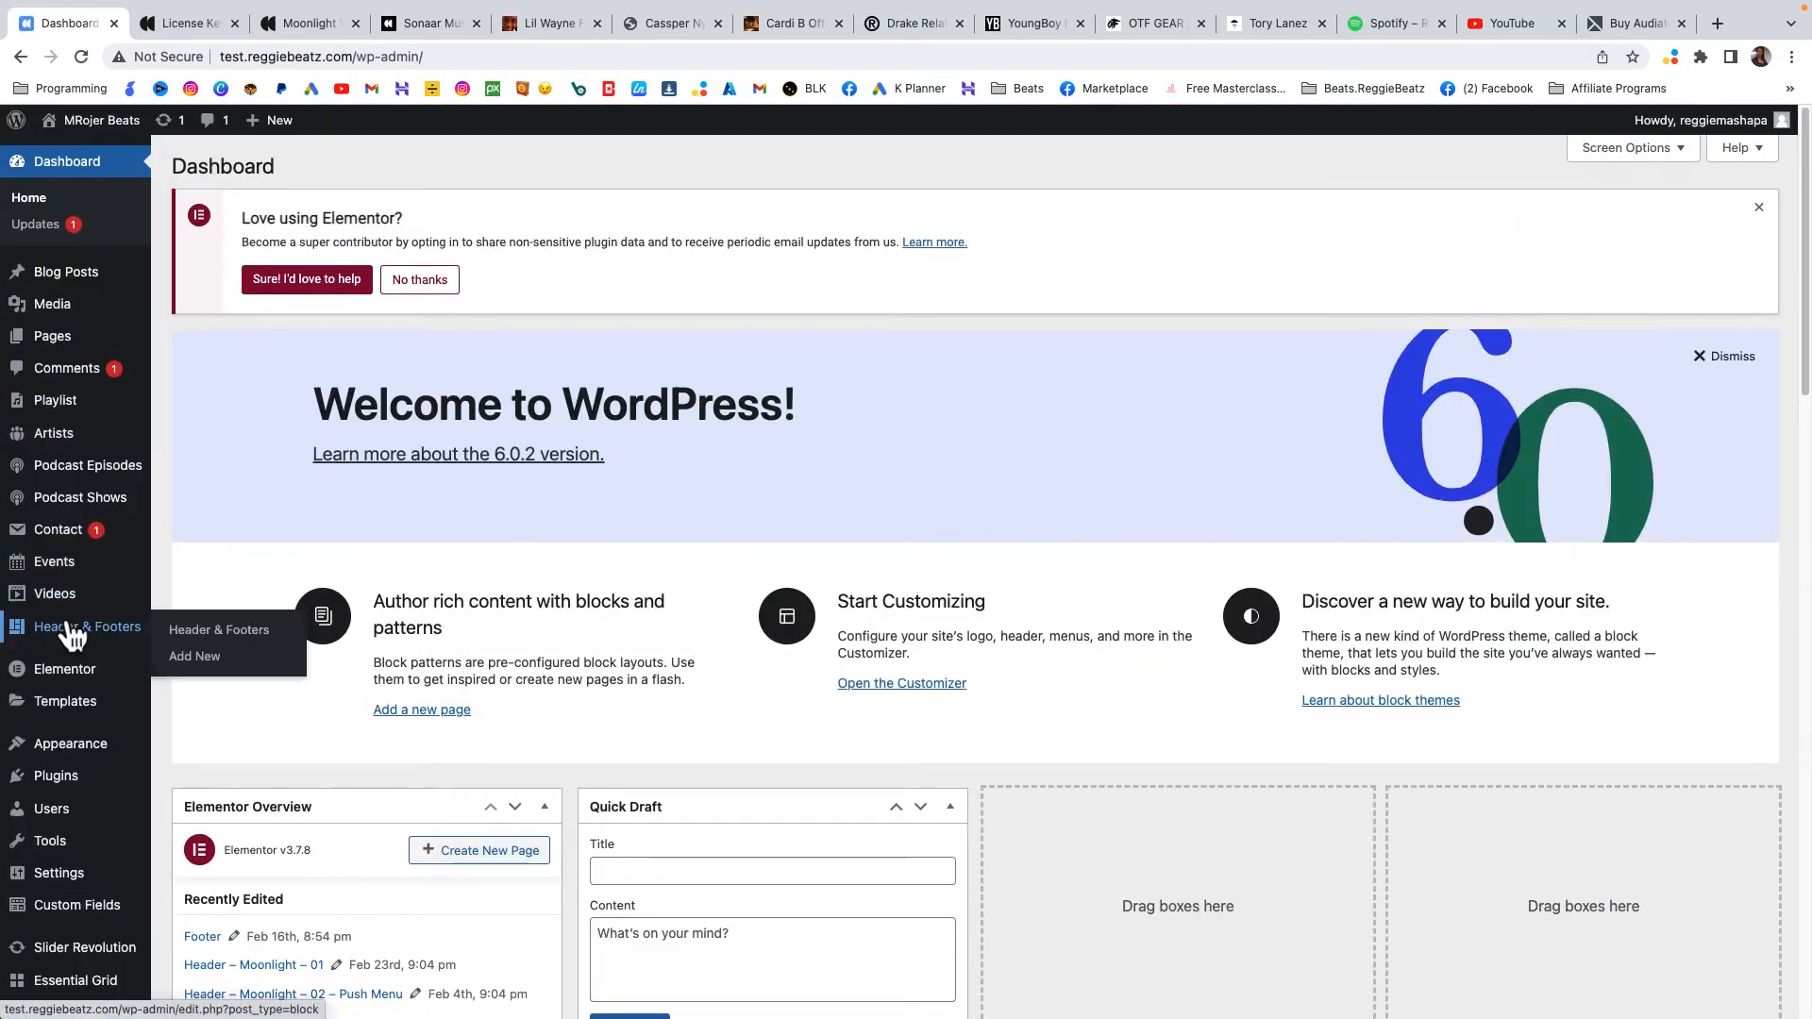
{"action": "scroll", "coordinate": [70, 637], "scroll_direction": "down", "scroll_amount": 4}
{"action": "mouse_move", "coordinate": [66, 854]}
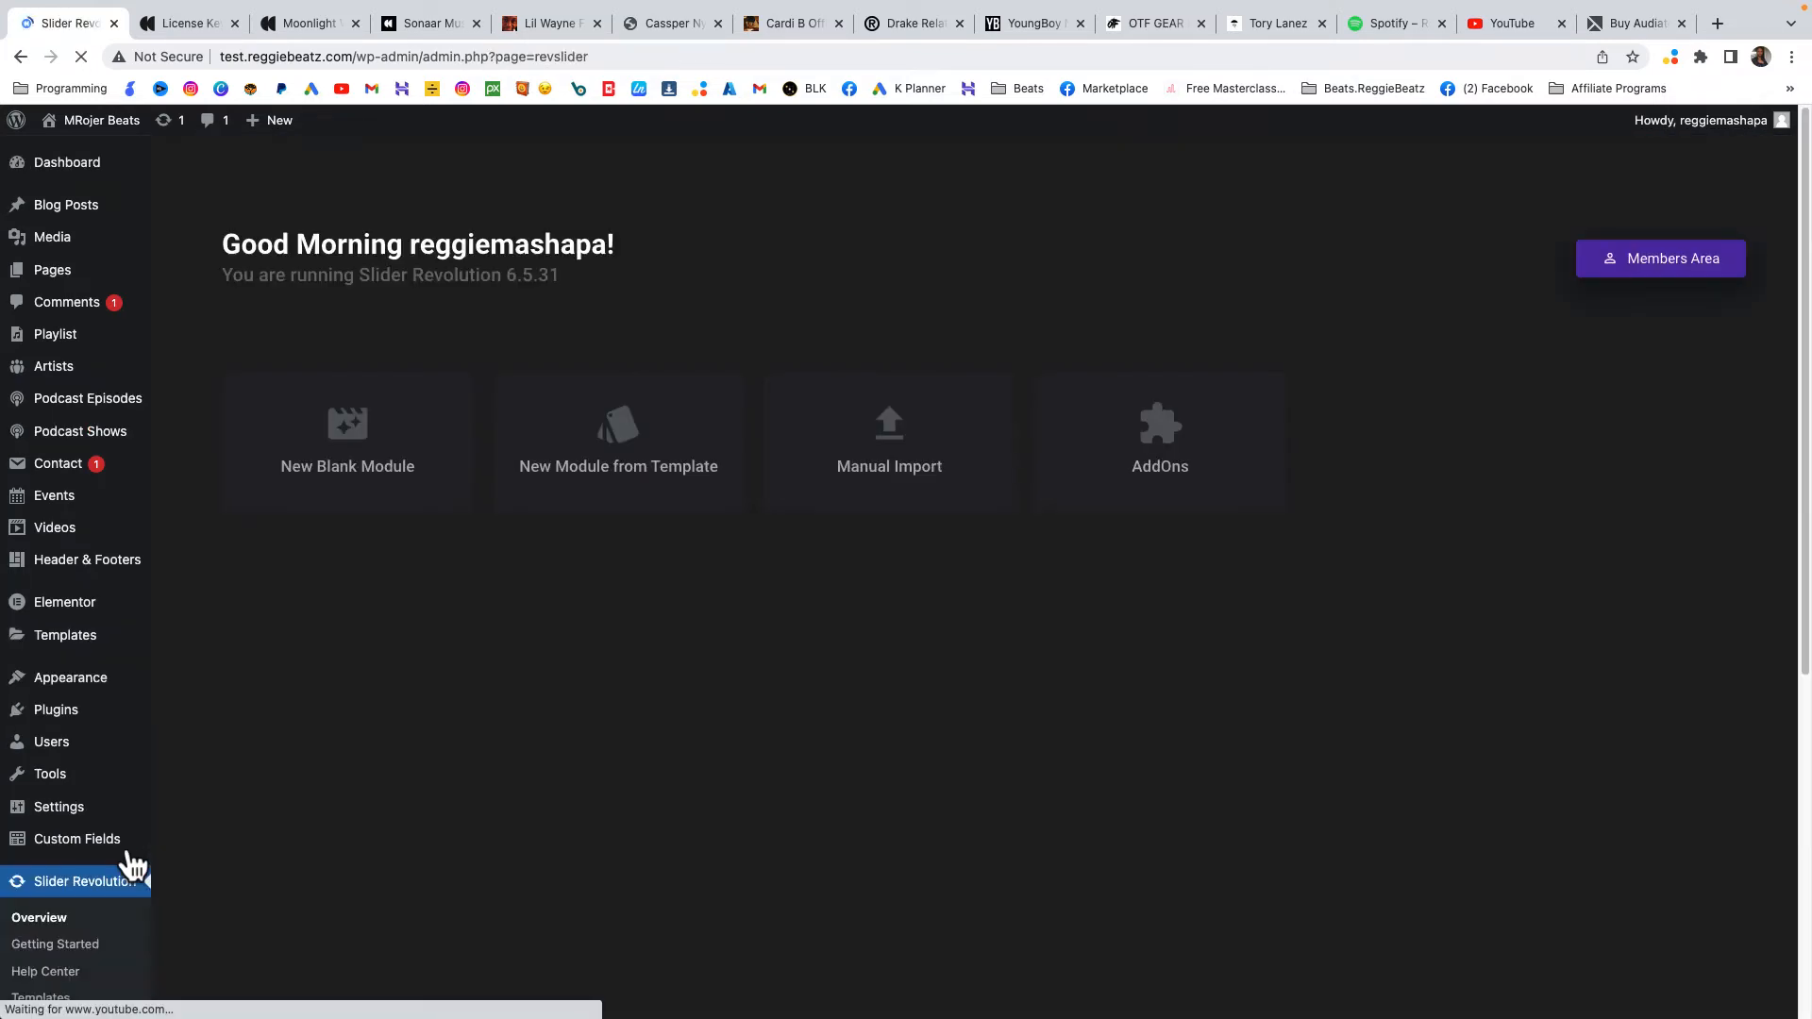
{"action": "scroll", "coordinate": [1029, 852], "scroll_direction": "down", "scroll_amount": 2}
{"action": "mouse_move", "coordinate": [596, 540]}
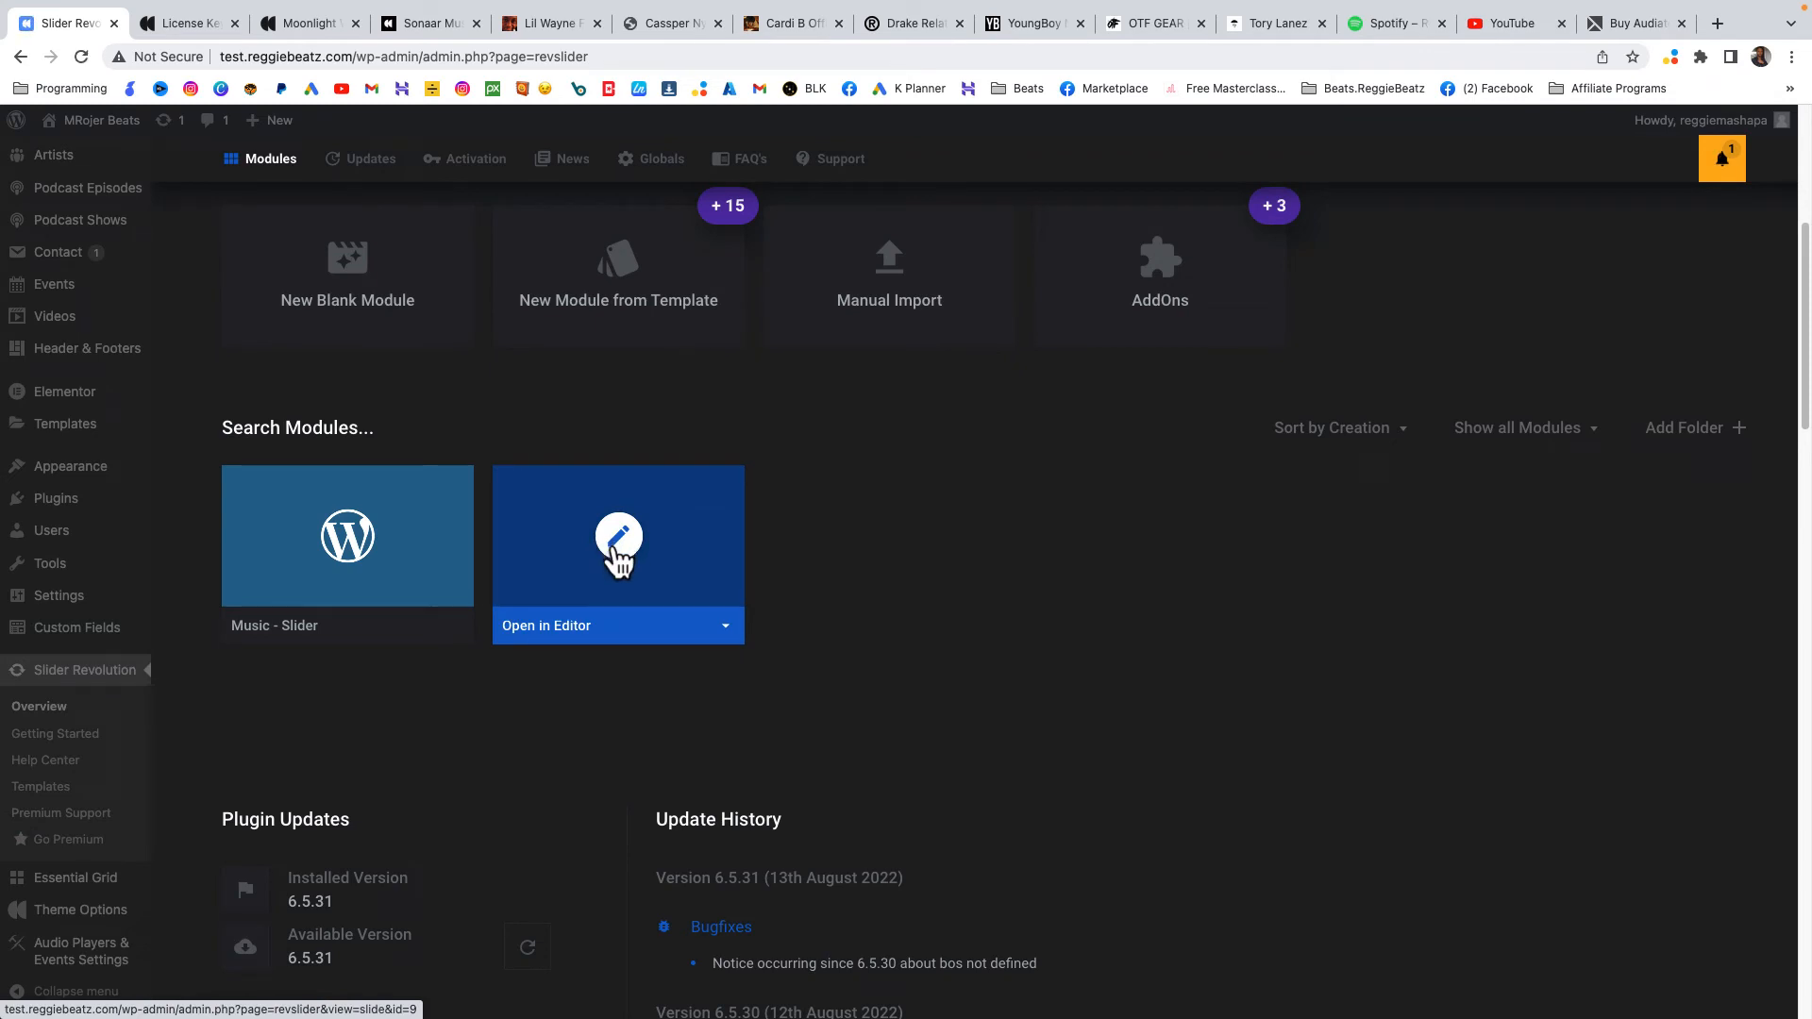
{"action": "left_click", "coordinate": [619, 540]}
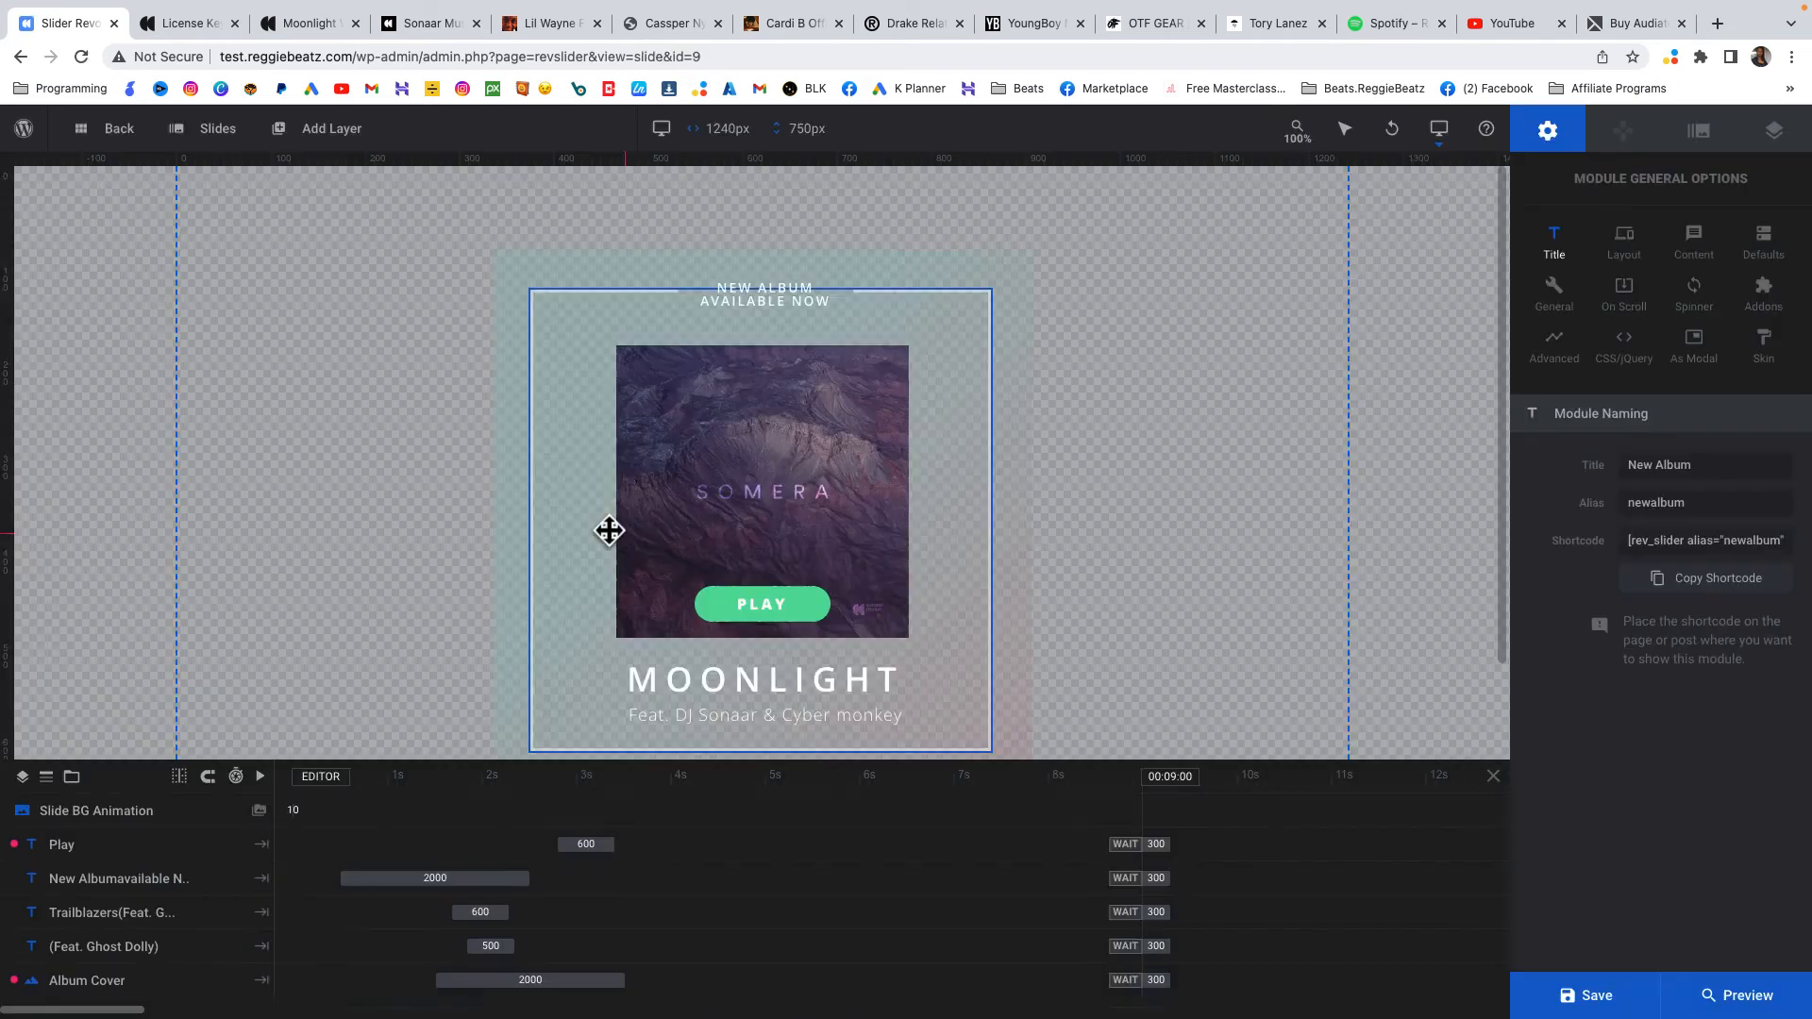
Change the MOONLIGHT title text beneath the album cover to 0-60.
{"action": "left_click", "coordinate": [752, 687]}
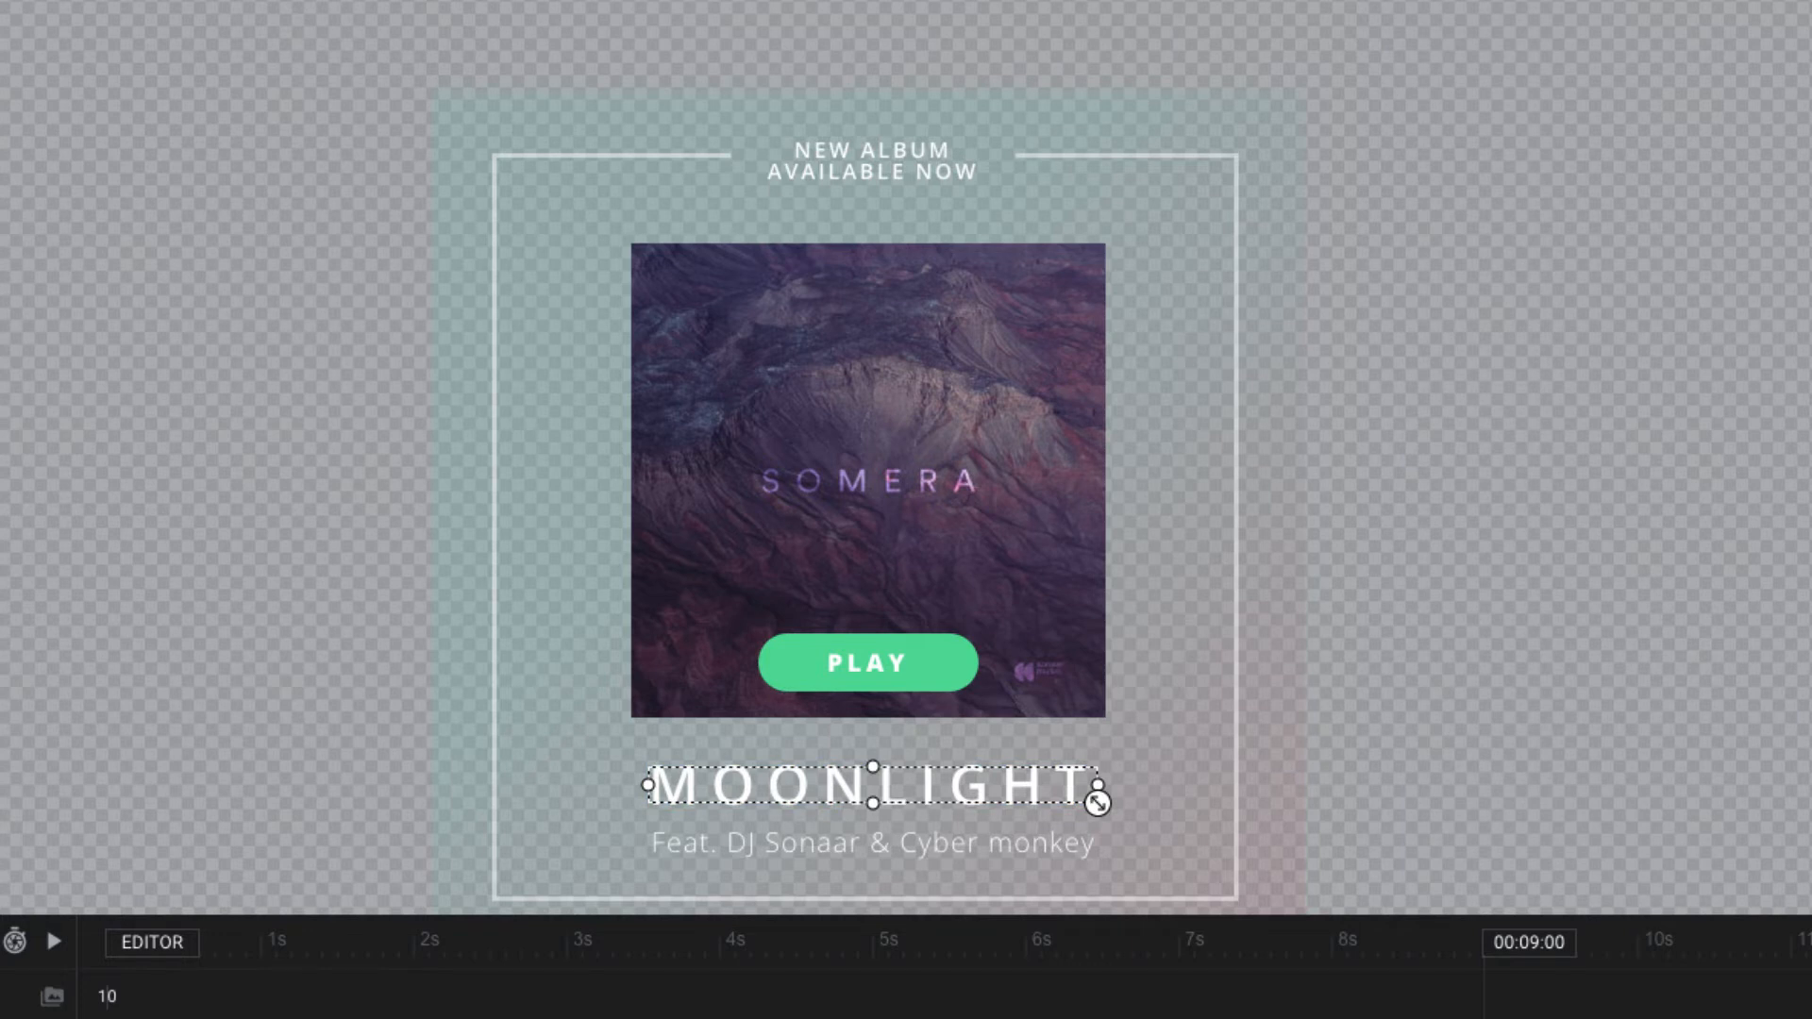
{"action": "left_click_drag", "start_coordinate": [1097, 802], "coordinate": [975, 802]}
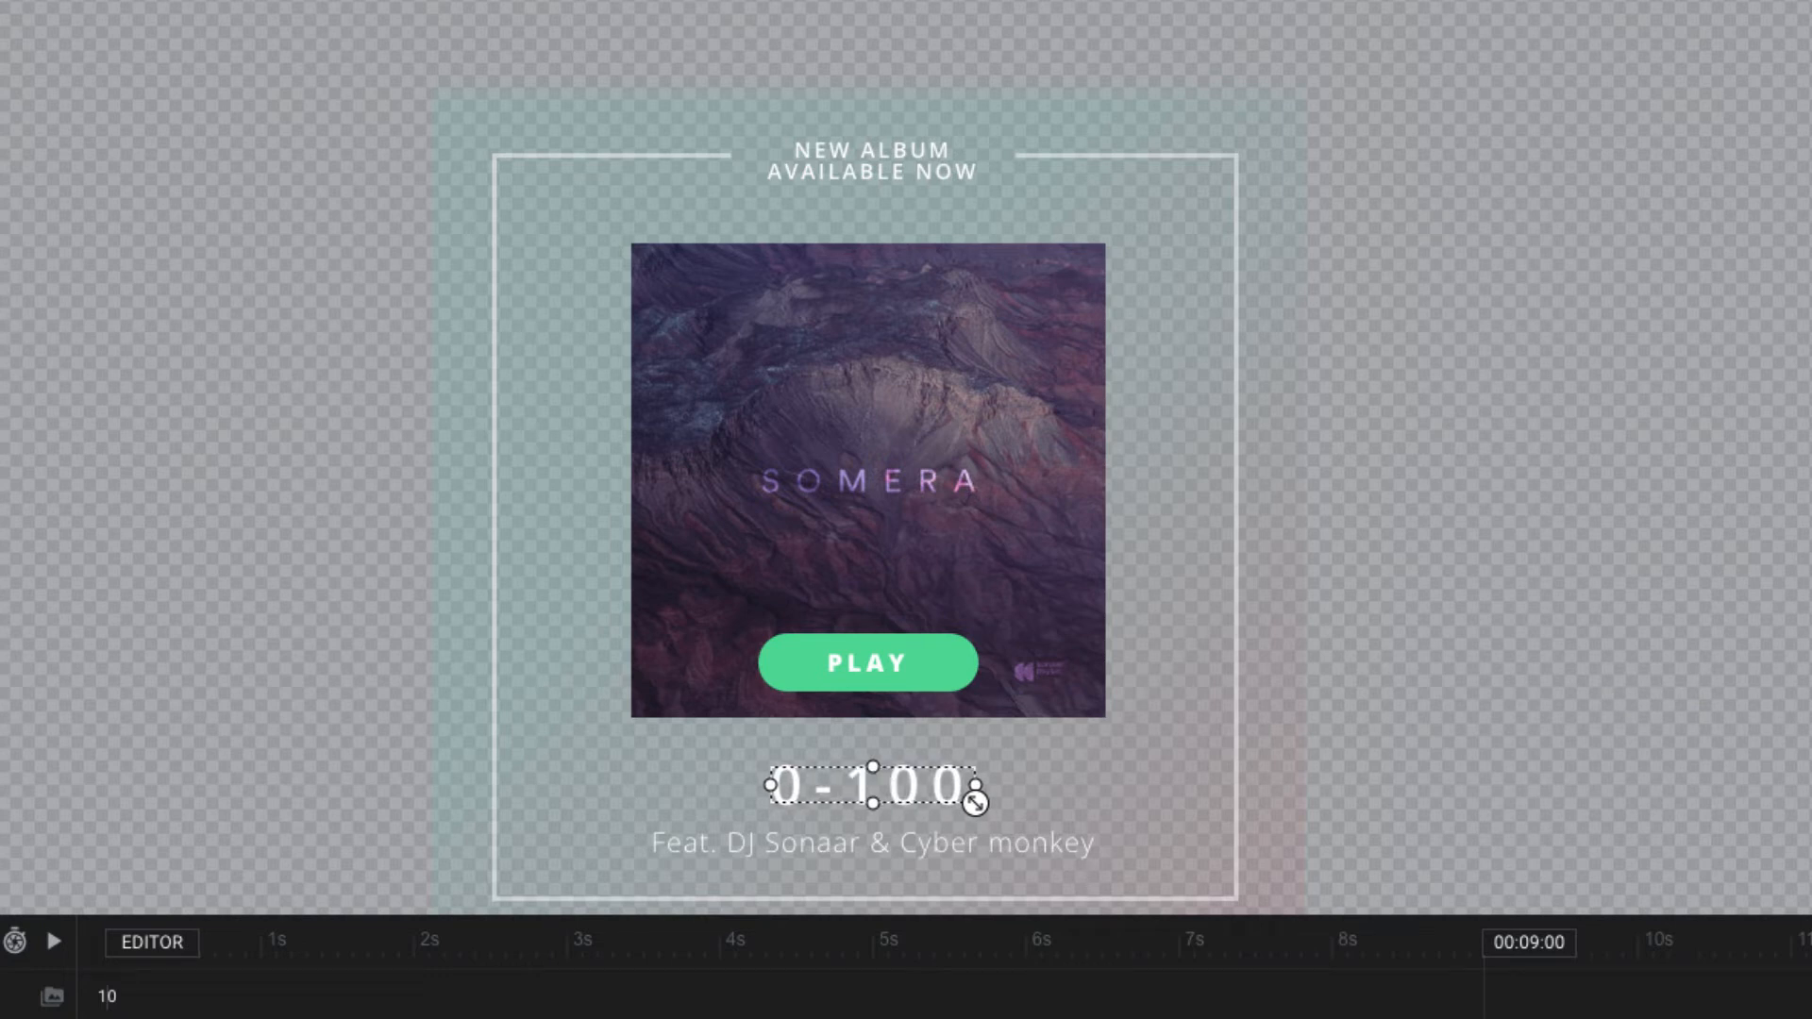
{"action": "mouse_move", "coordinate": [974, 802]}
{"action": "left_mouse_down"}
{"action": "mouse_move", "coordinate": [887, 794]}
{"action": "mouse_move", "coordinate": [952, 802]}
{"action": "left_mouse_up"}
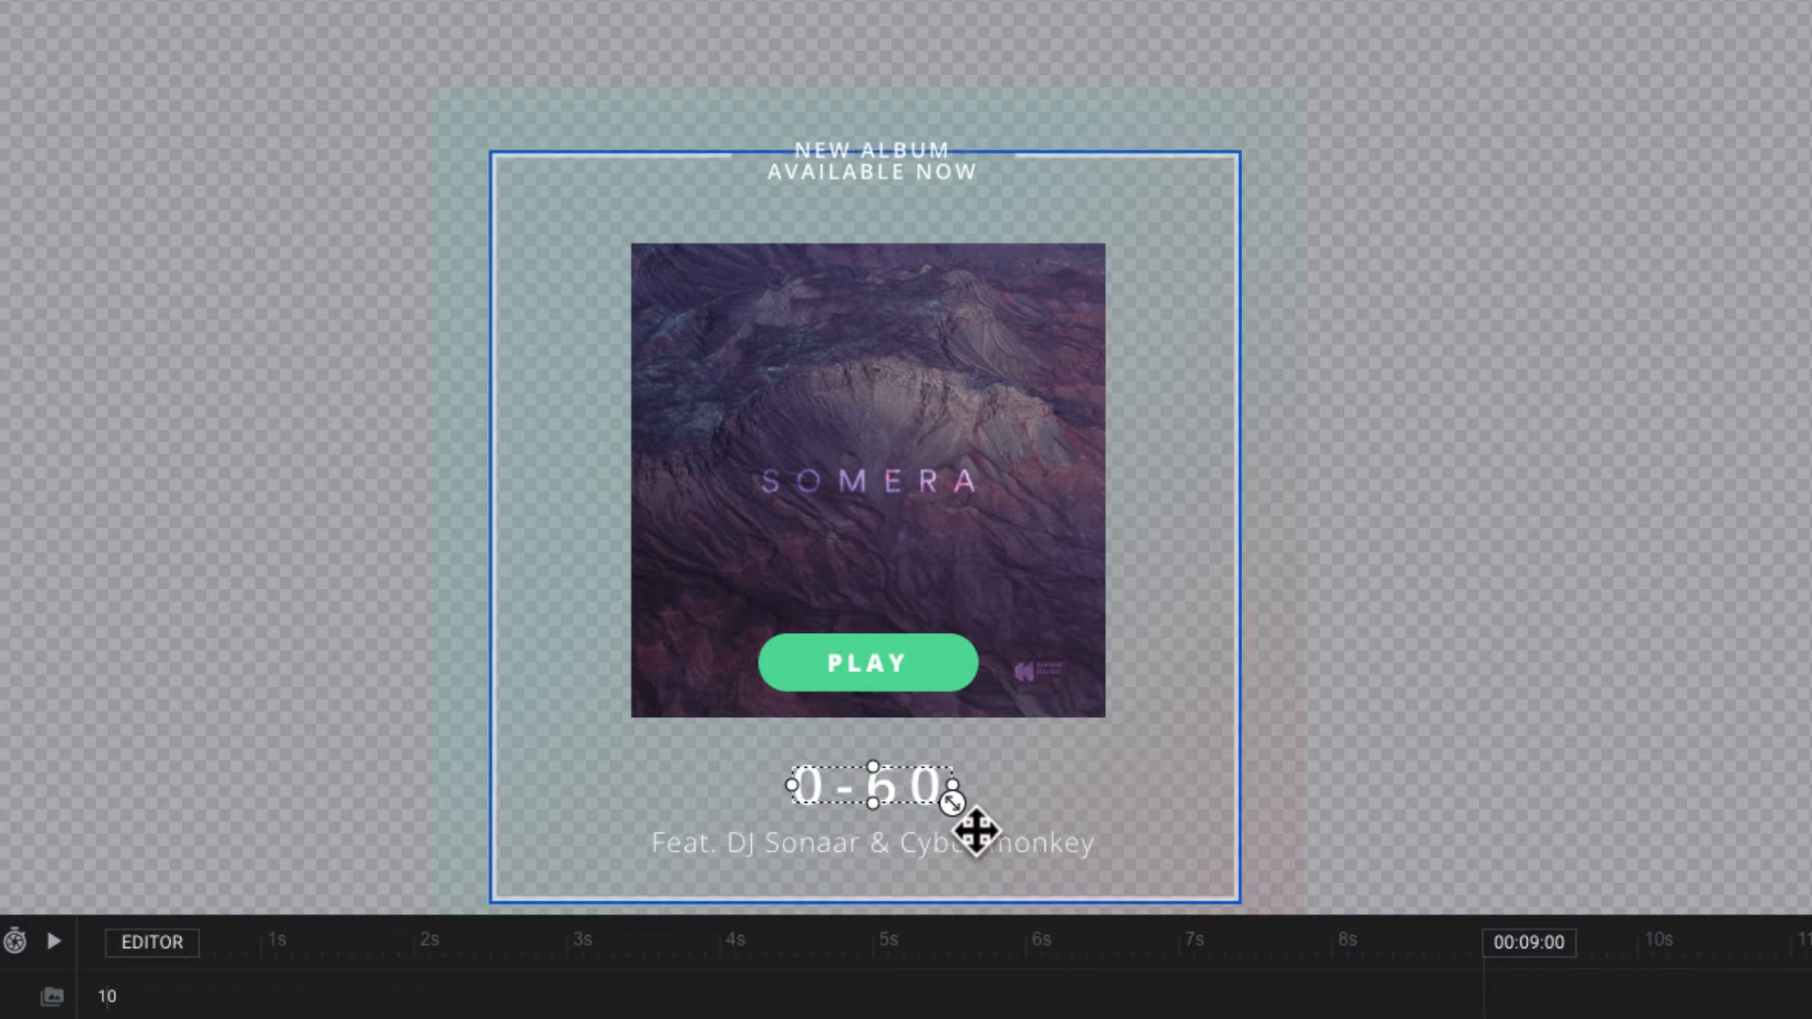
Replace the featured-artists line beneath the 0-60 title with the artist's name.
{"action": "left_click", "coordinate": [942, 849]}
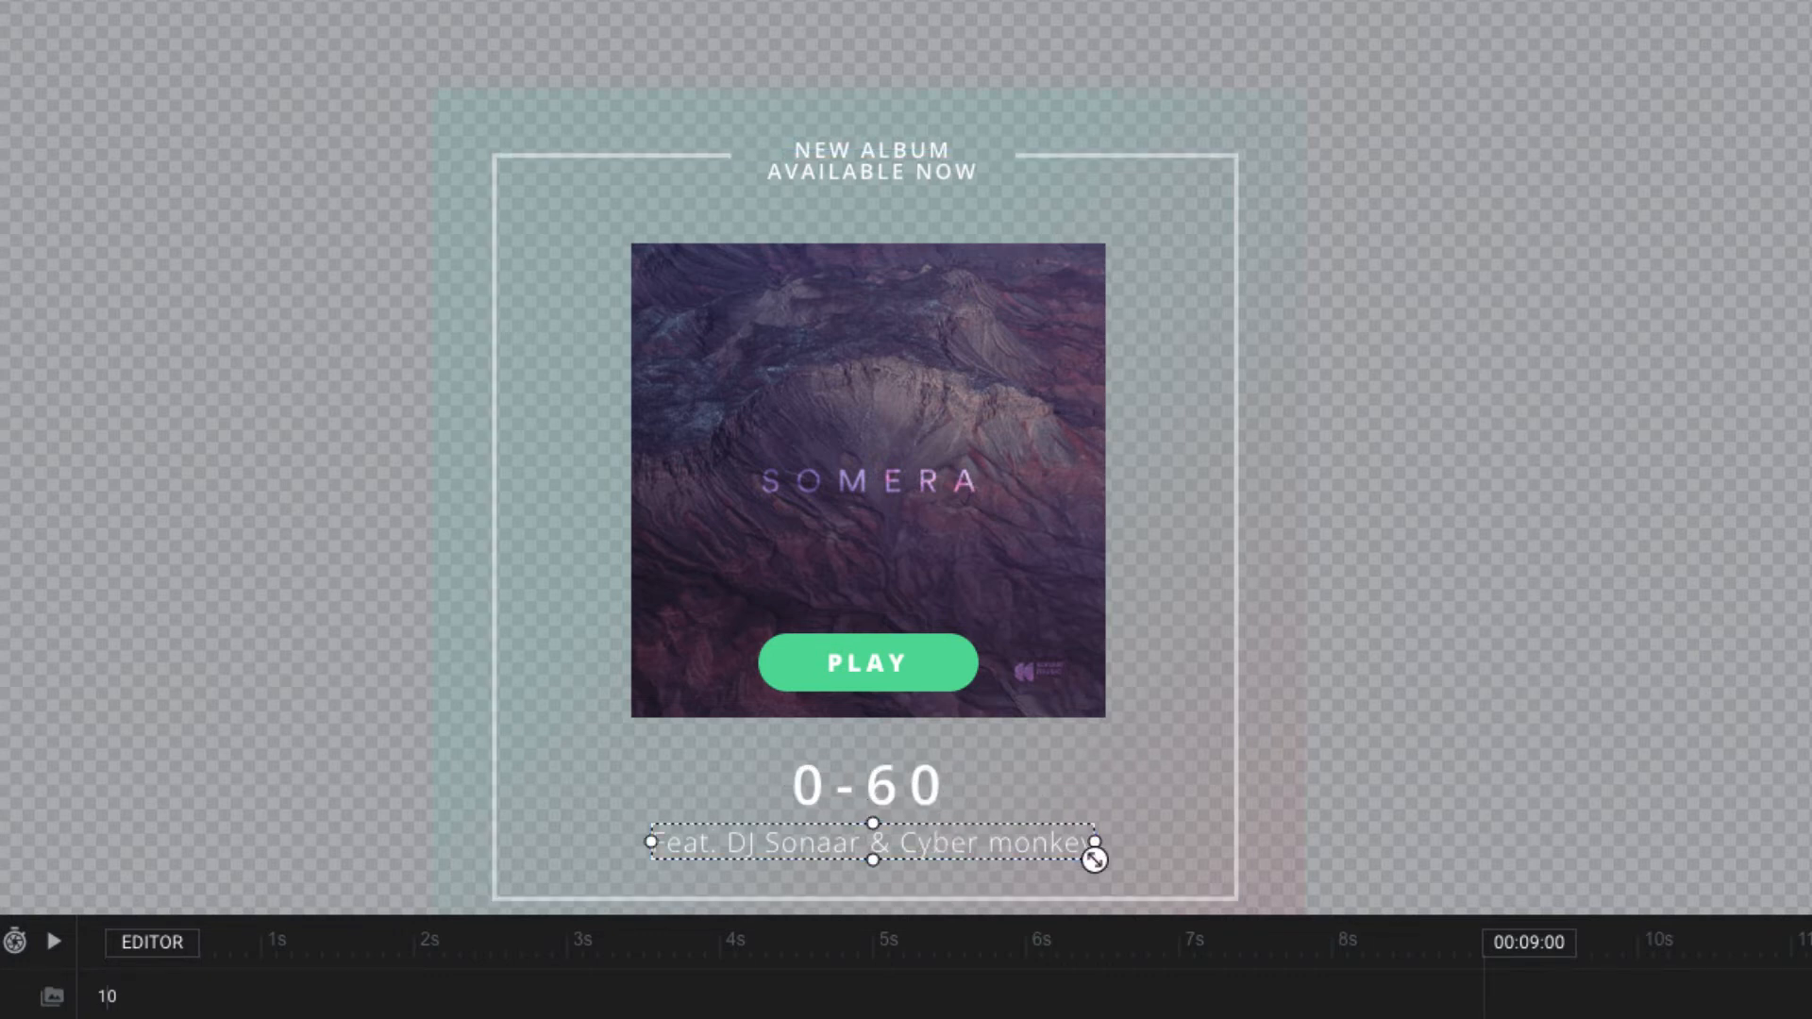
{"action": "key", "text": "BackSpace"}
{"action": "type", "text": "Reggie"}
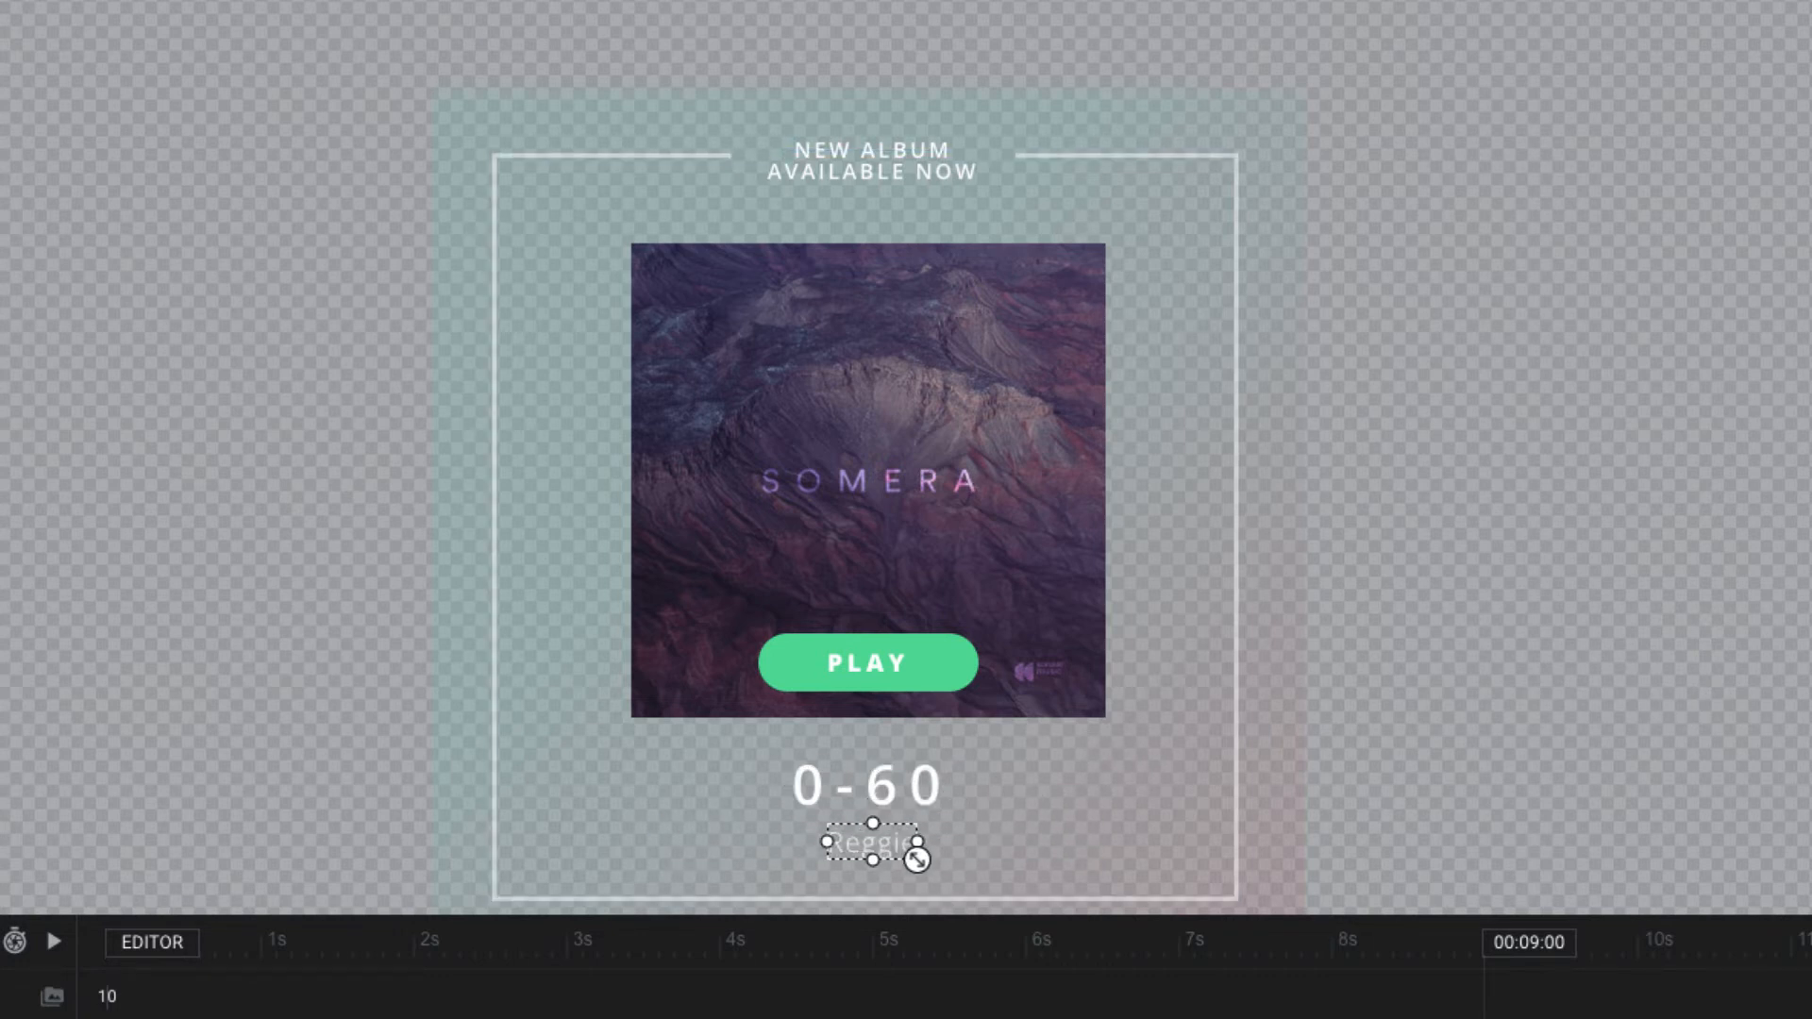
{"action": "type", "text": " Beatz"}
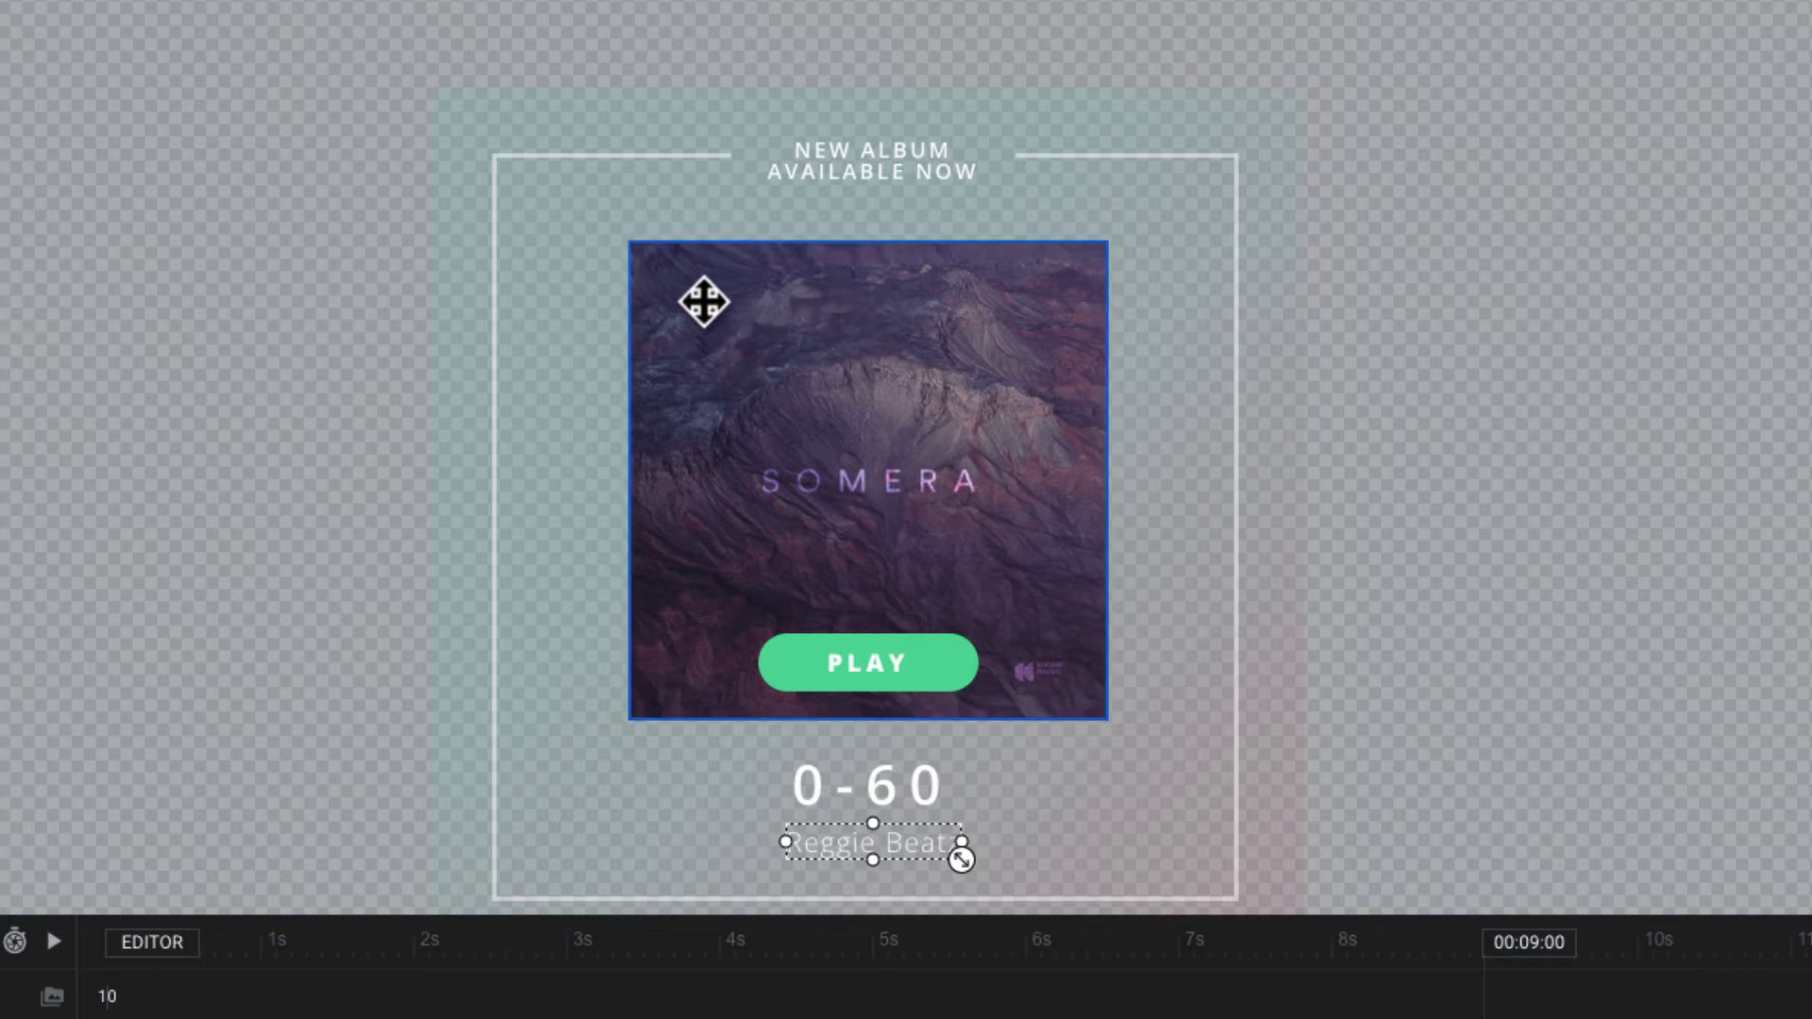
Replace the album cover layer's image with Play-2.jpg from the media library.
{"action": "left_click", "coordinate": [792, 340]}
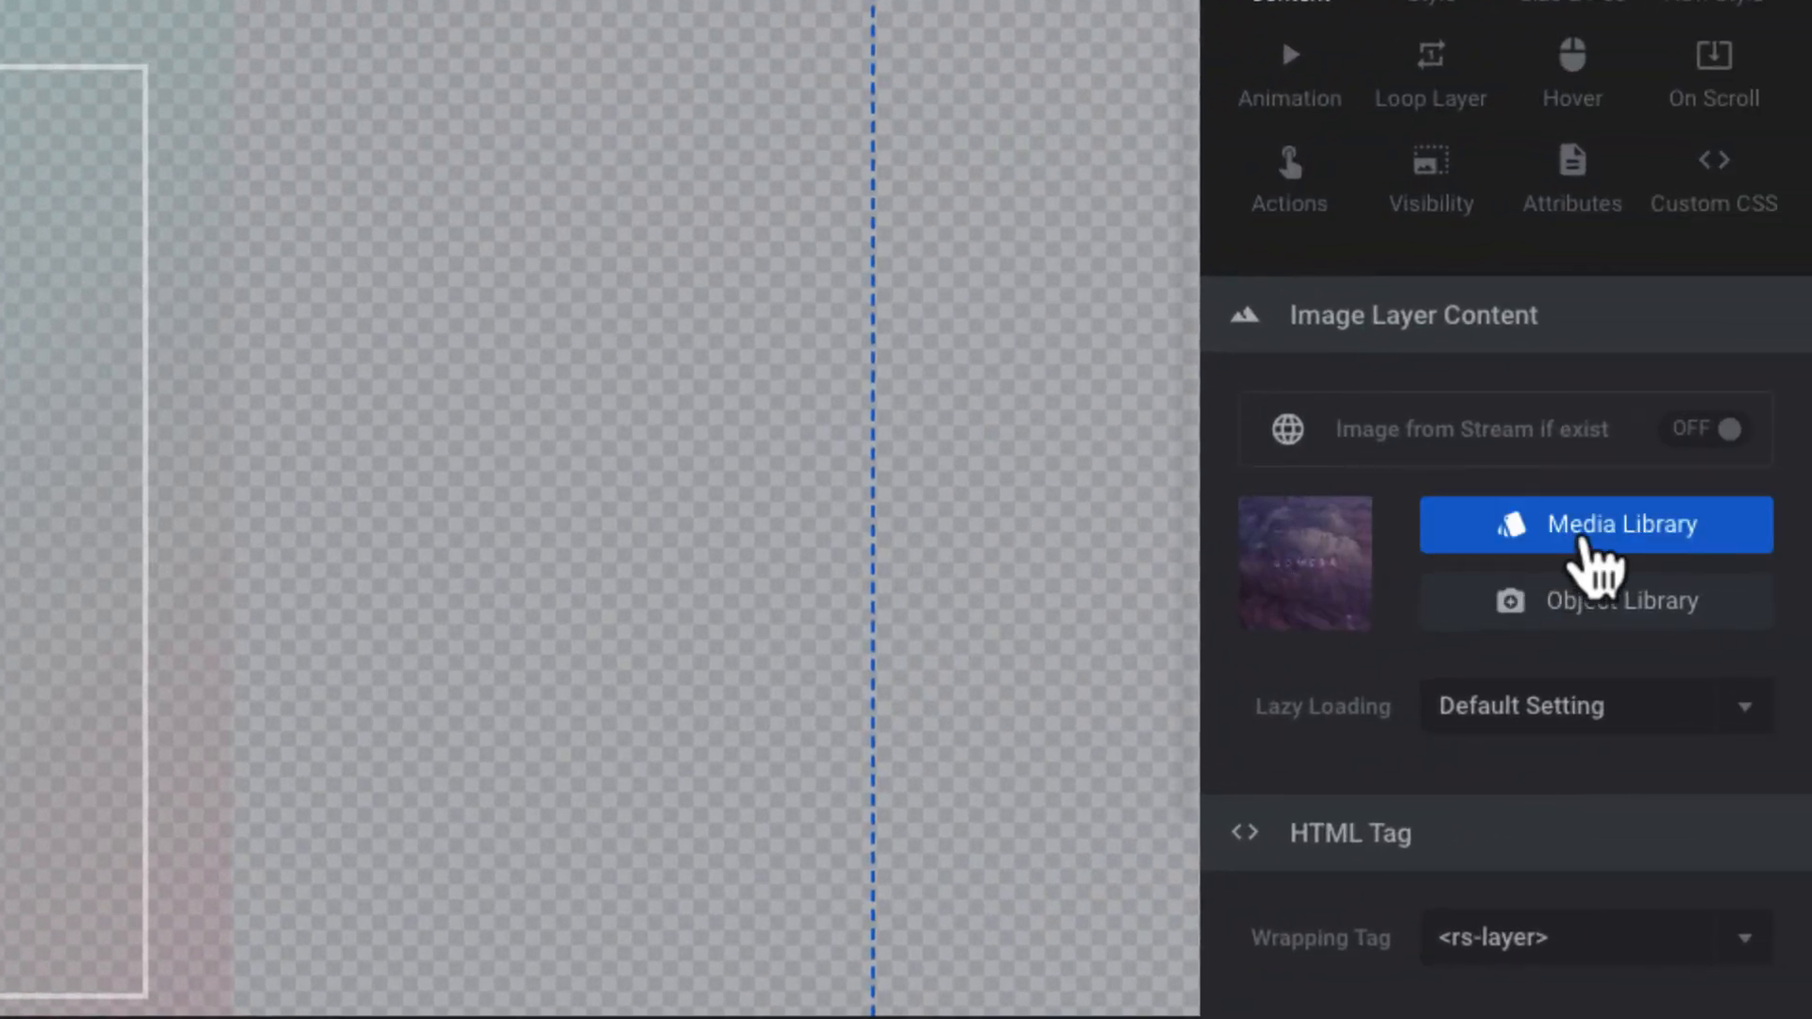
{"action": "left_click", "coordinate": [1581, 542]}
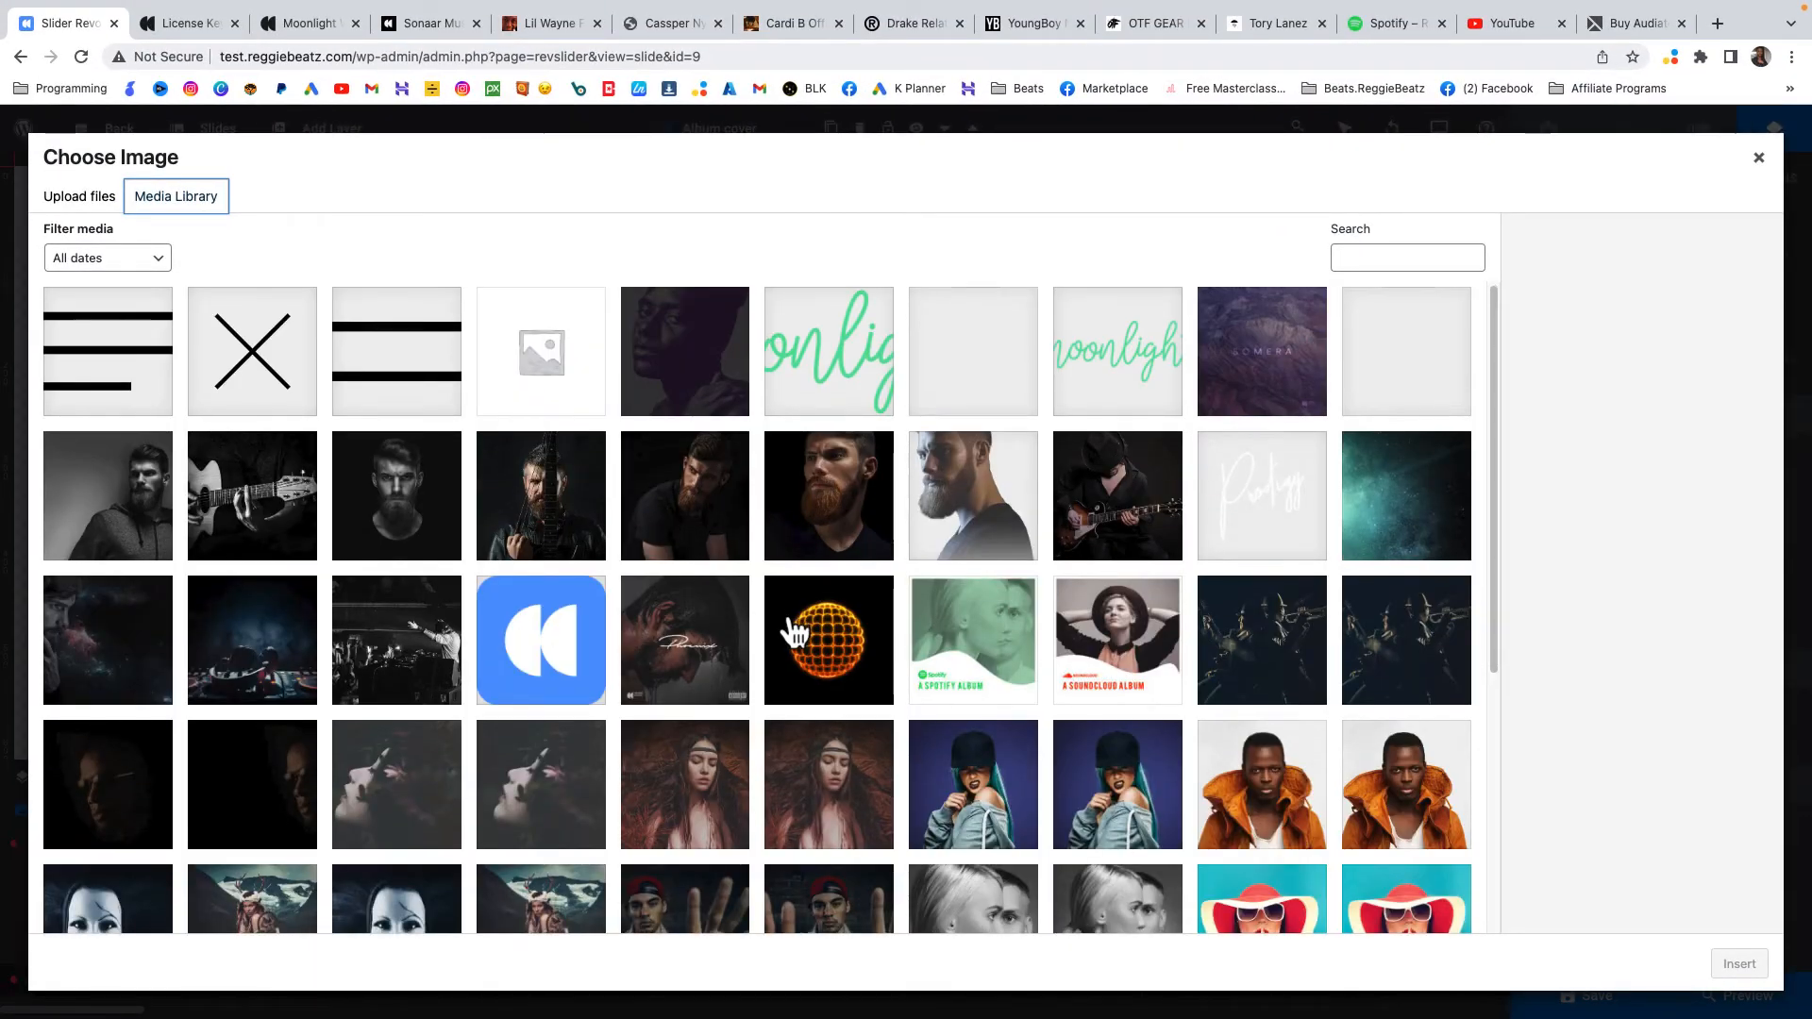
{"action": "scroll", "coordinate": [792, 634], "scroll_direction": "down", "scroll_amount": 5}
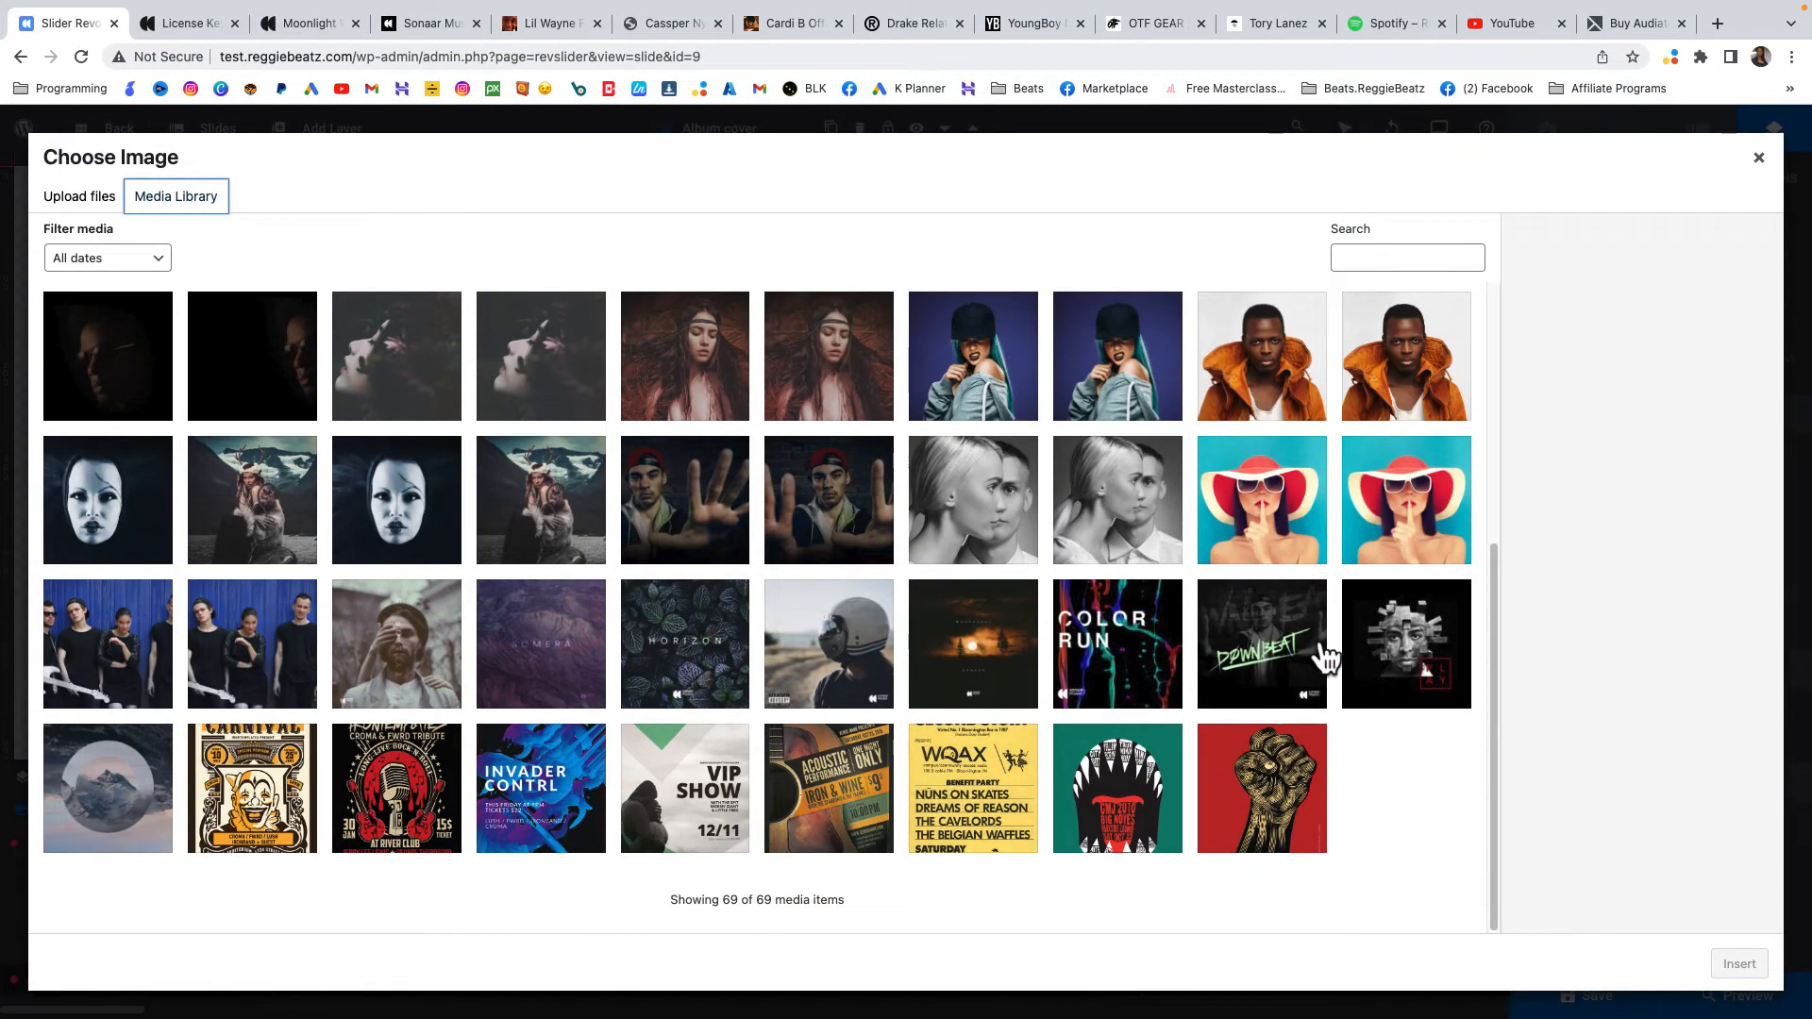
{"action": "left_click", "coordinate": [1396, 655]}
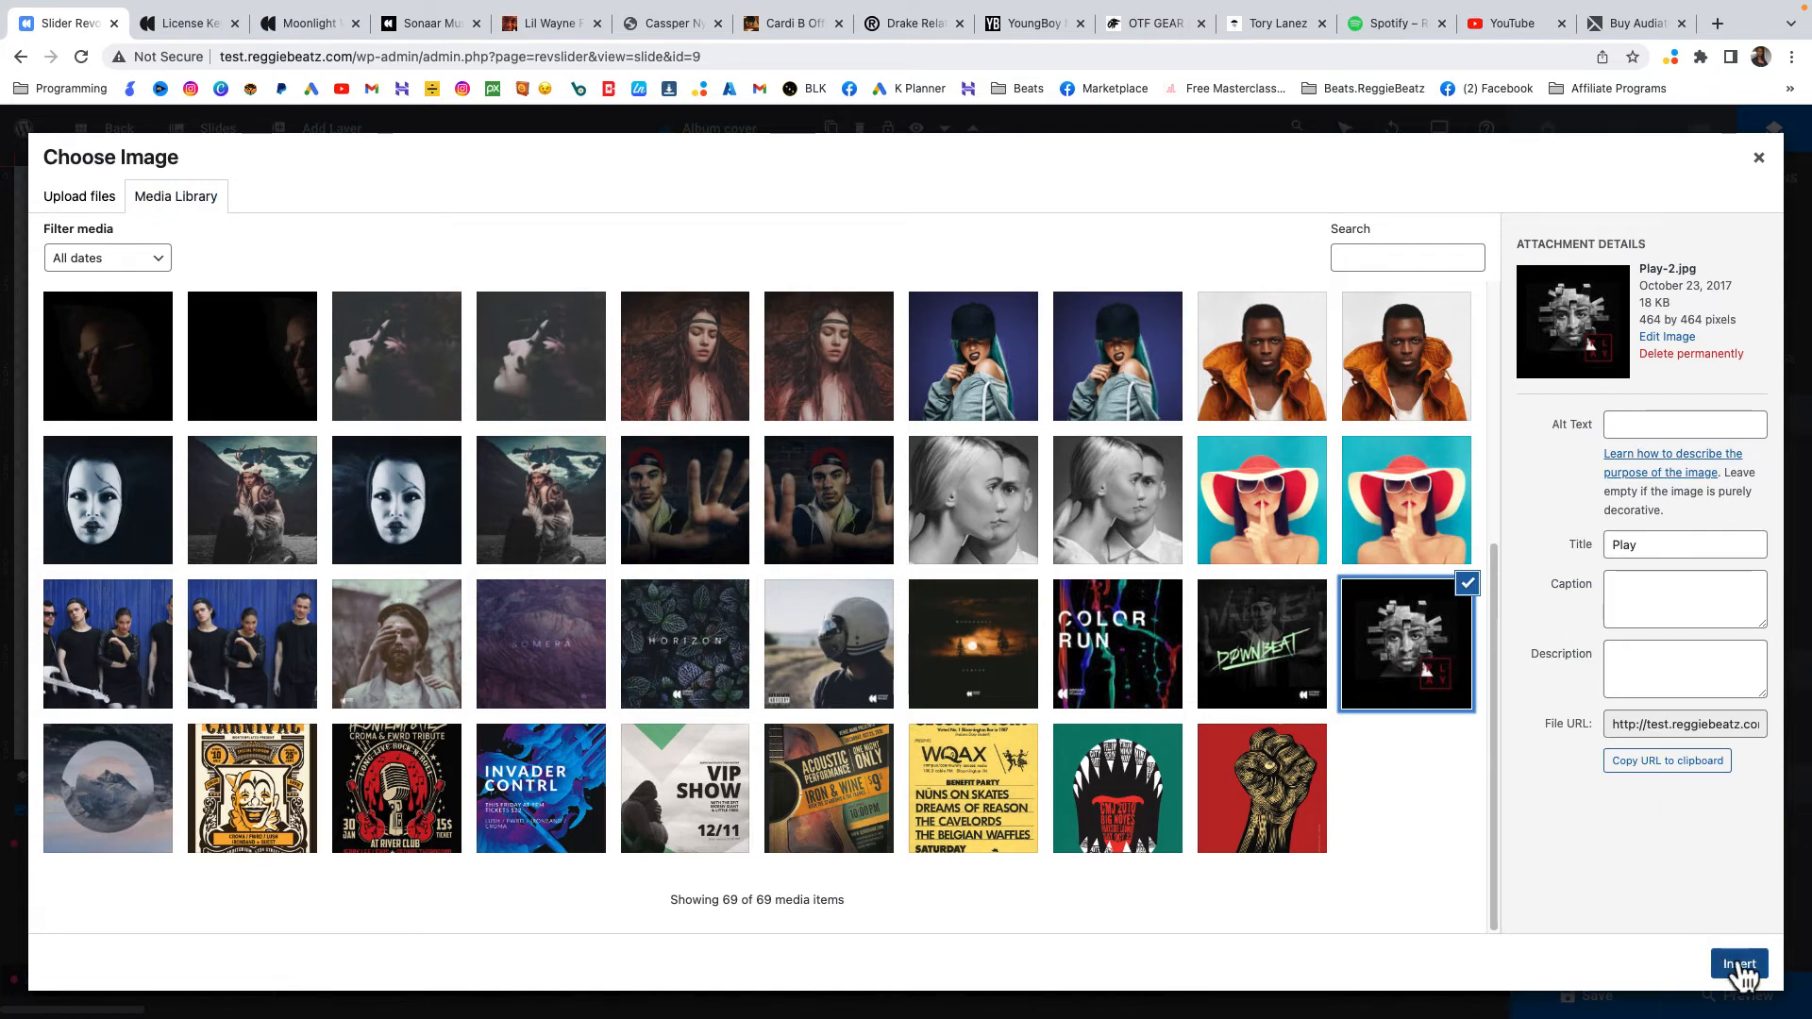
{"action": "left_click", "coordinate": [1736, 965]}
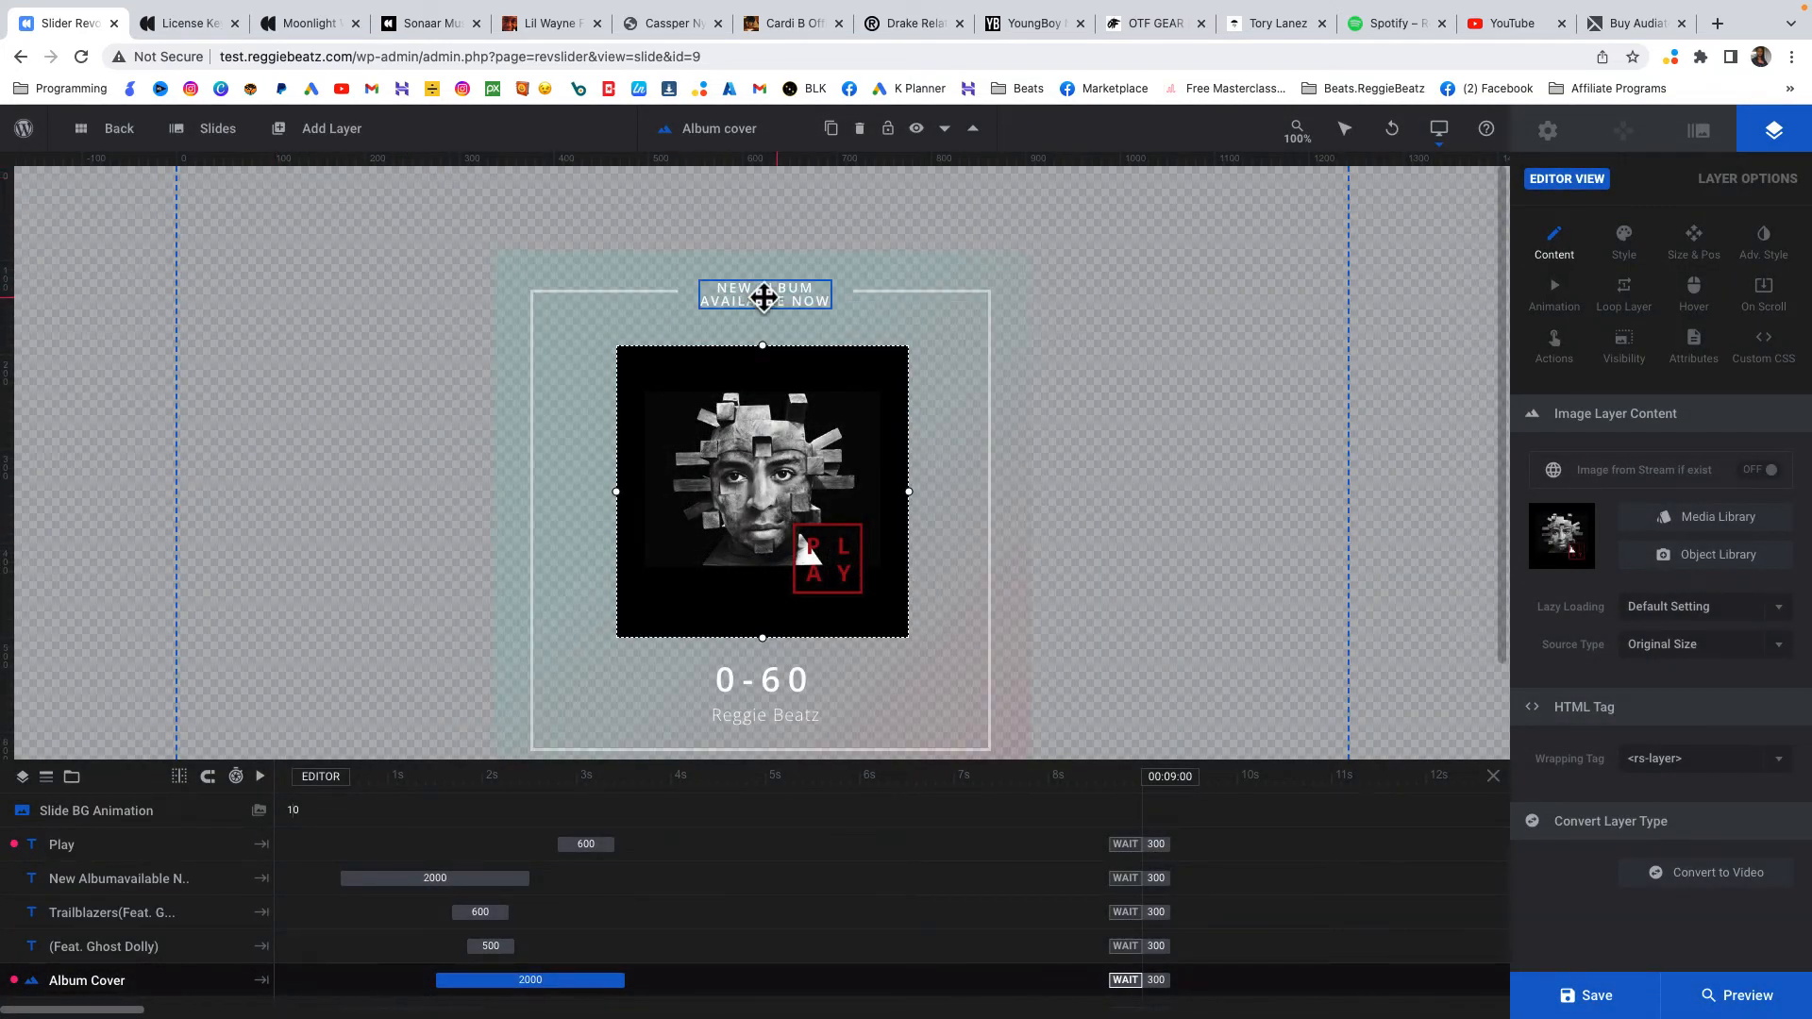
Change the heading text above the album cover to NEW SINGLE AVAILABLE NOW.
{"action": "left_click", "coordinate": [766, 293]}
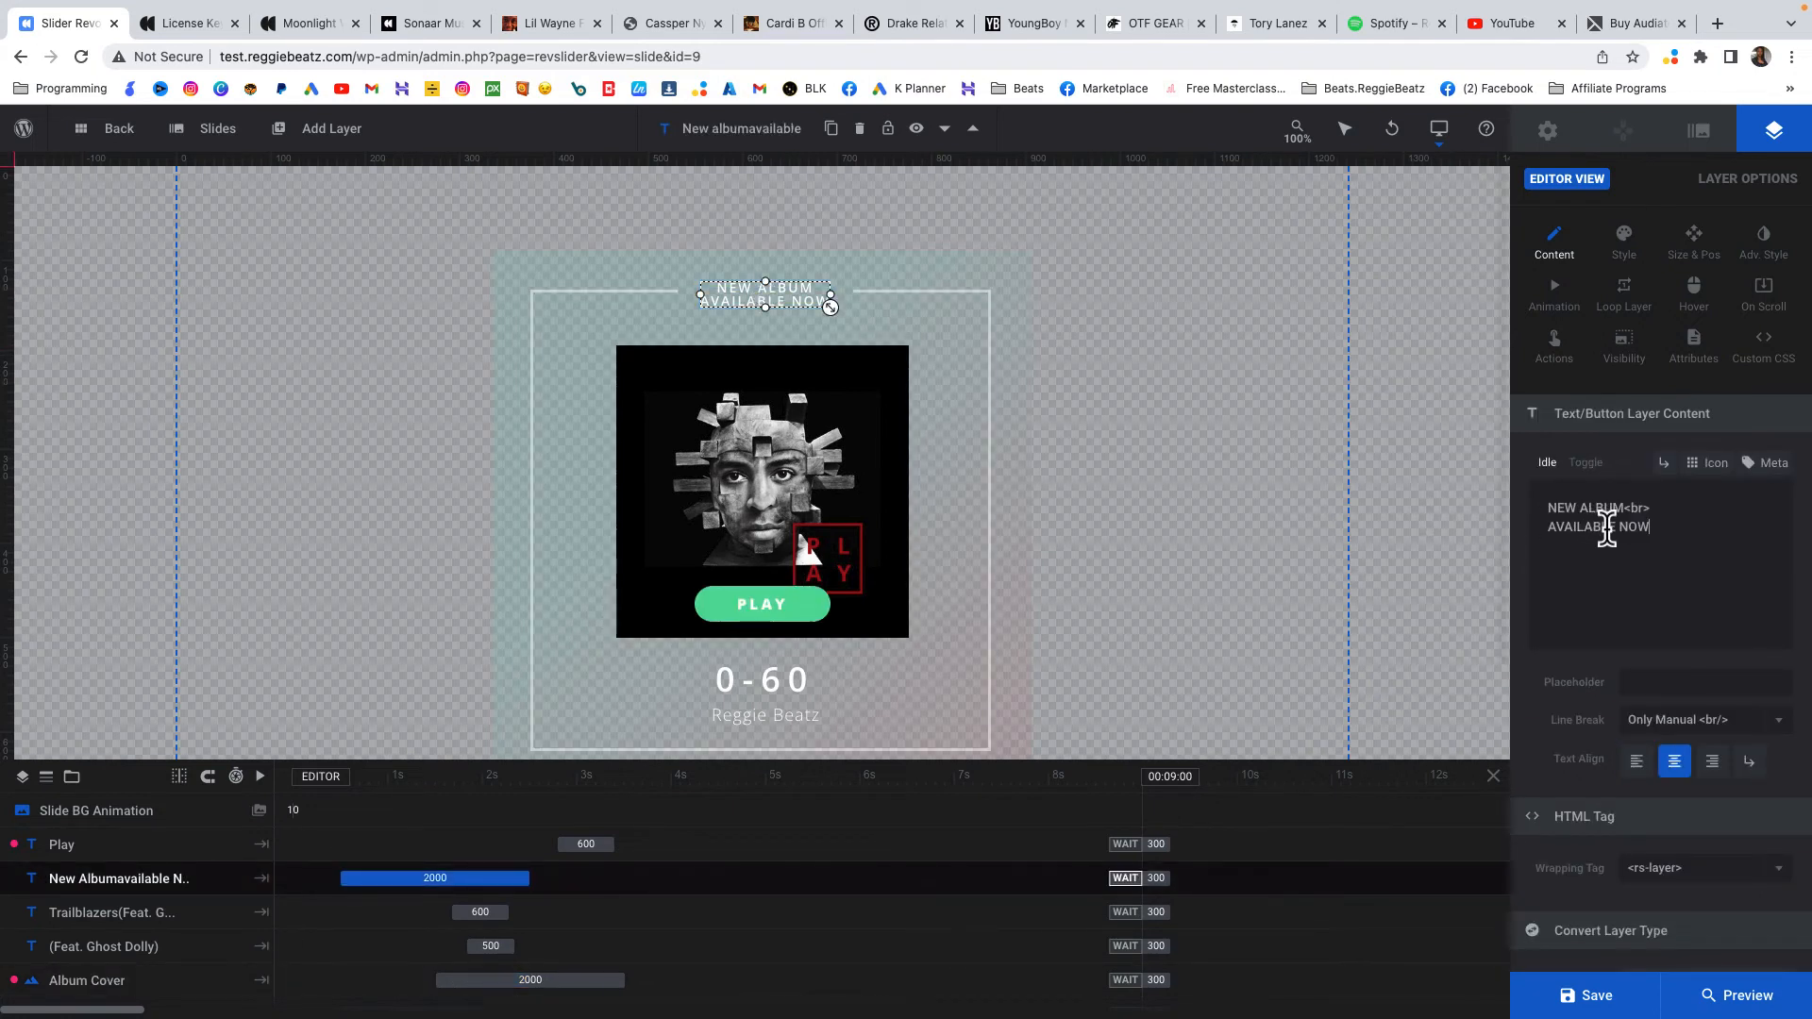
{"action": "left_click_drag", "start_coordinate": [1623, 510], "coordinate": [1580, 516]}
{"action": "type", "text": "SINGLE"}
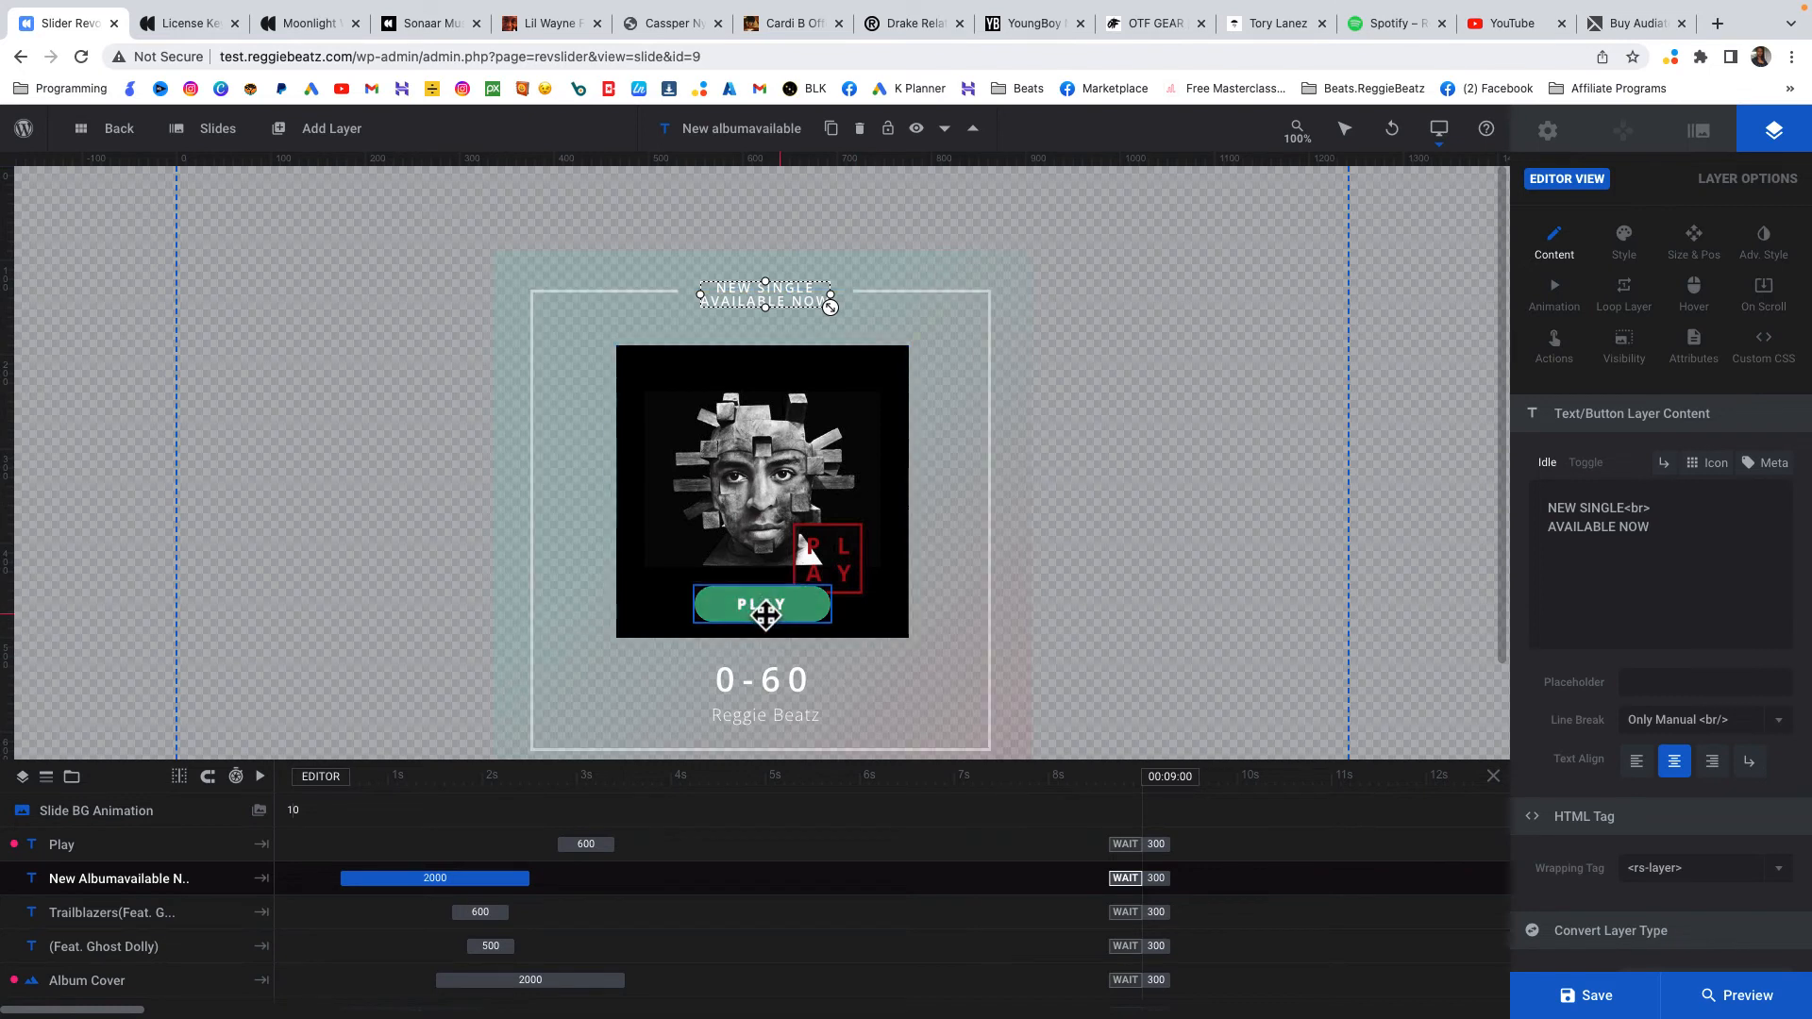
Add a Simple Link action to the green PLAY button layer.
{"action": "left_click", "coordinate": [813, 607]}
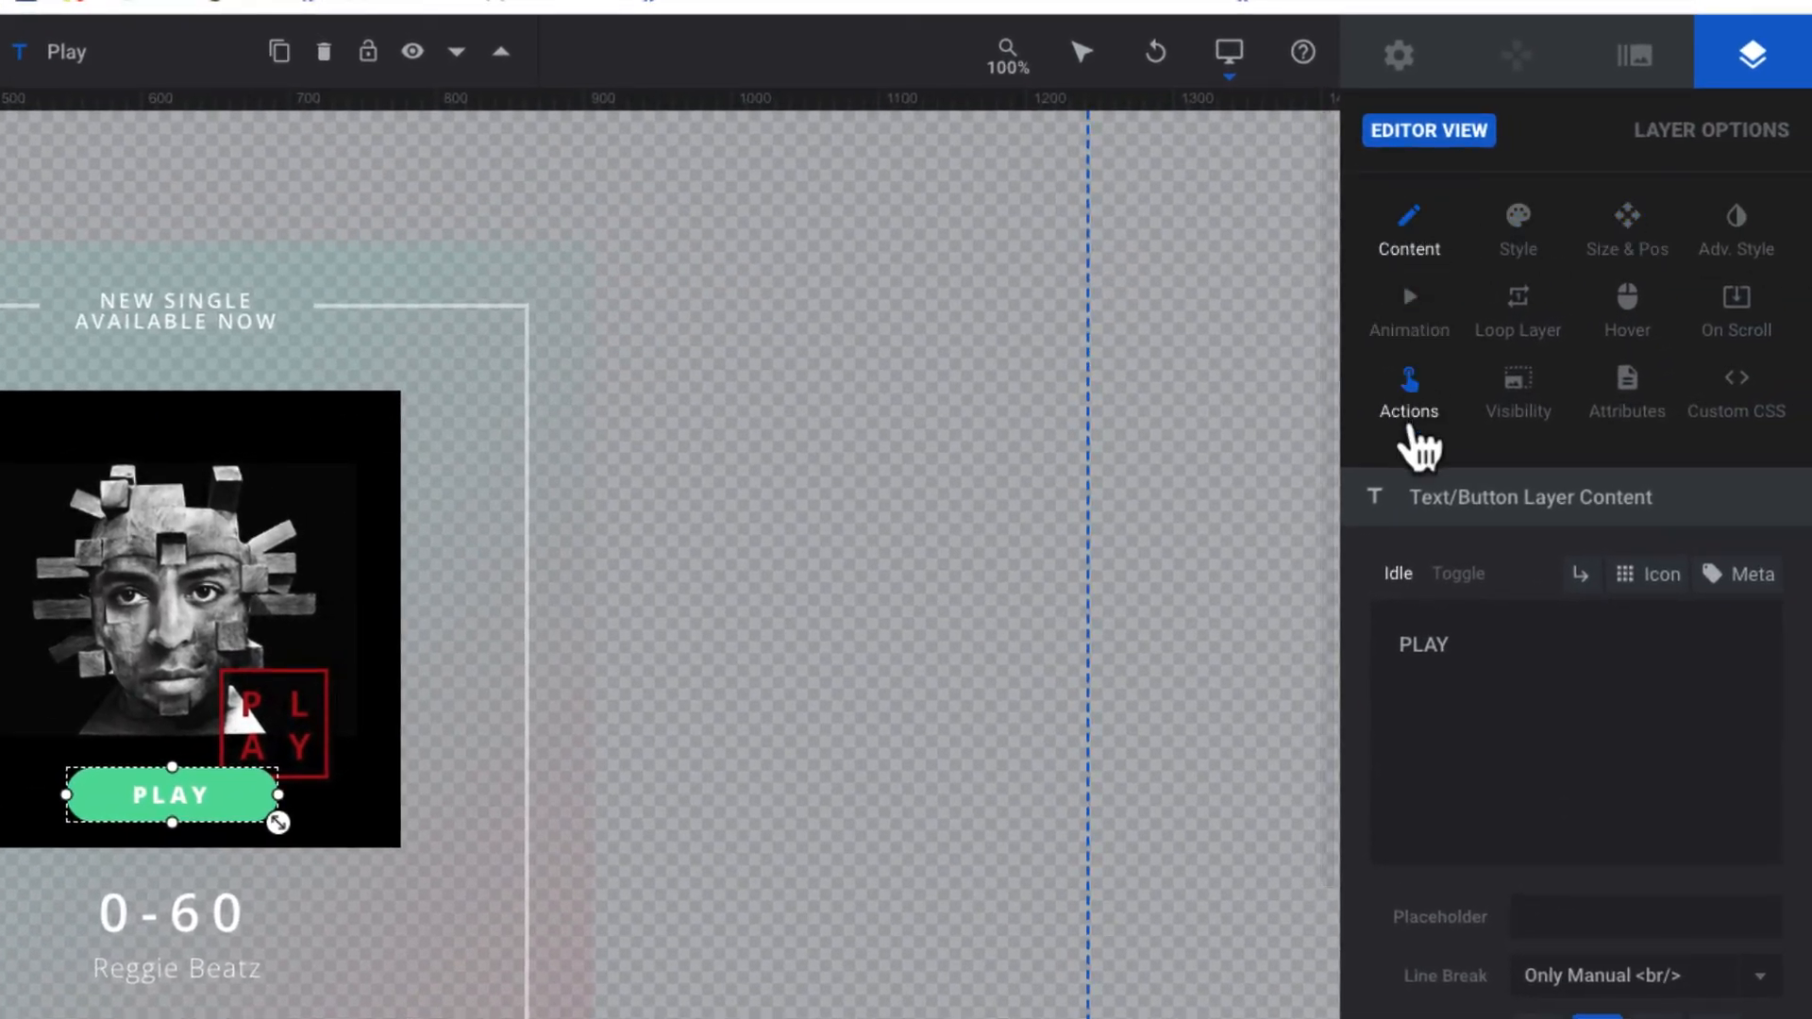
{"action": "left_click", "coordinate": [1413, 429]}
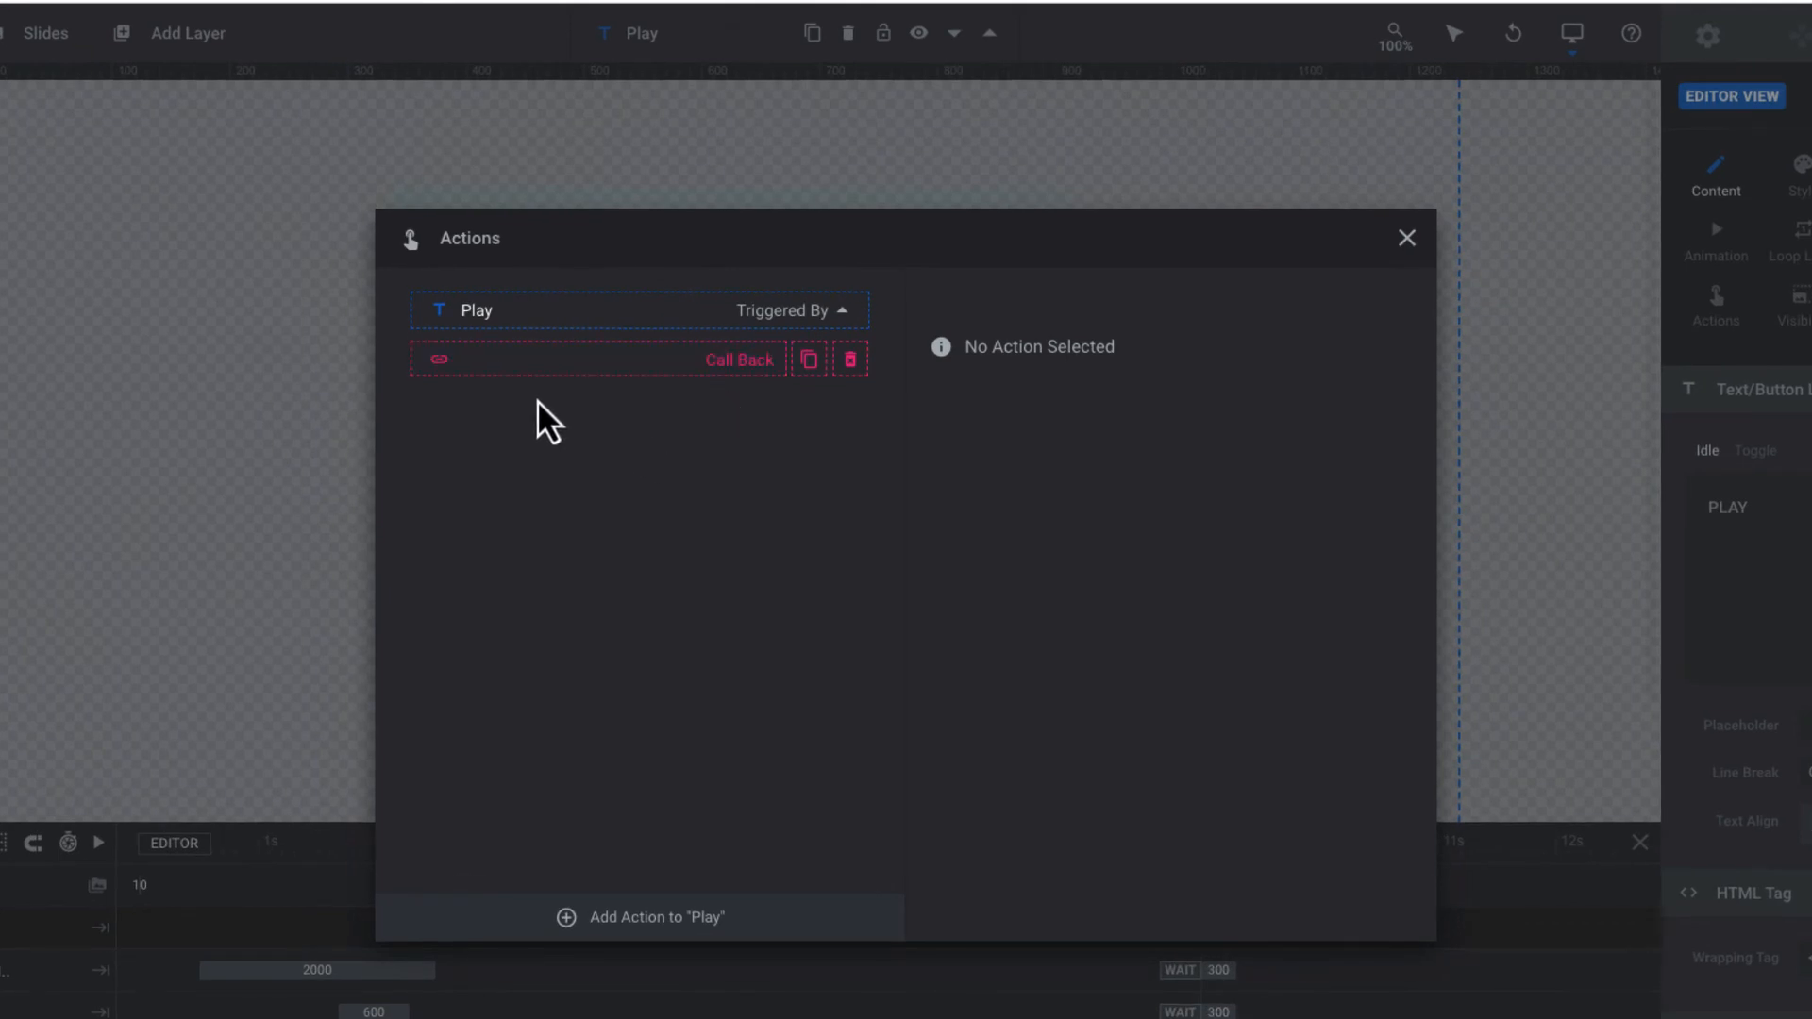
{"action": "left_click", "coordinate": [723, 929]}
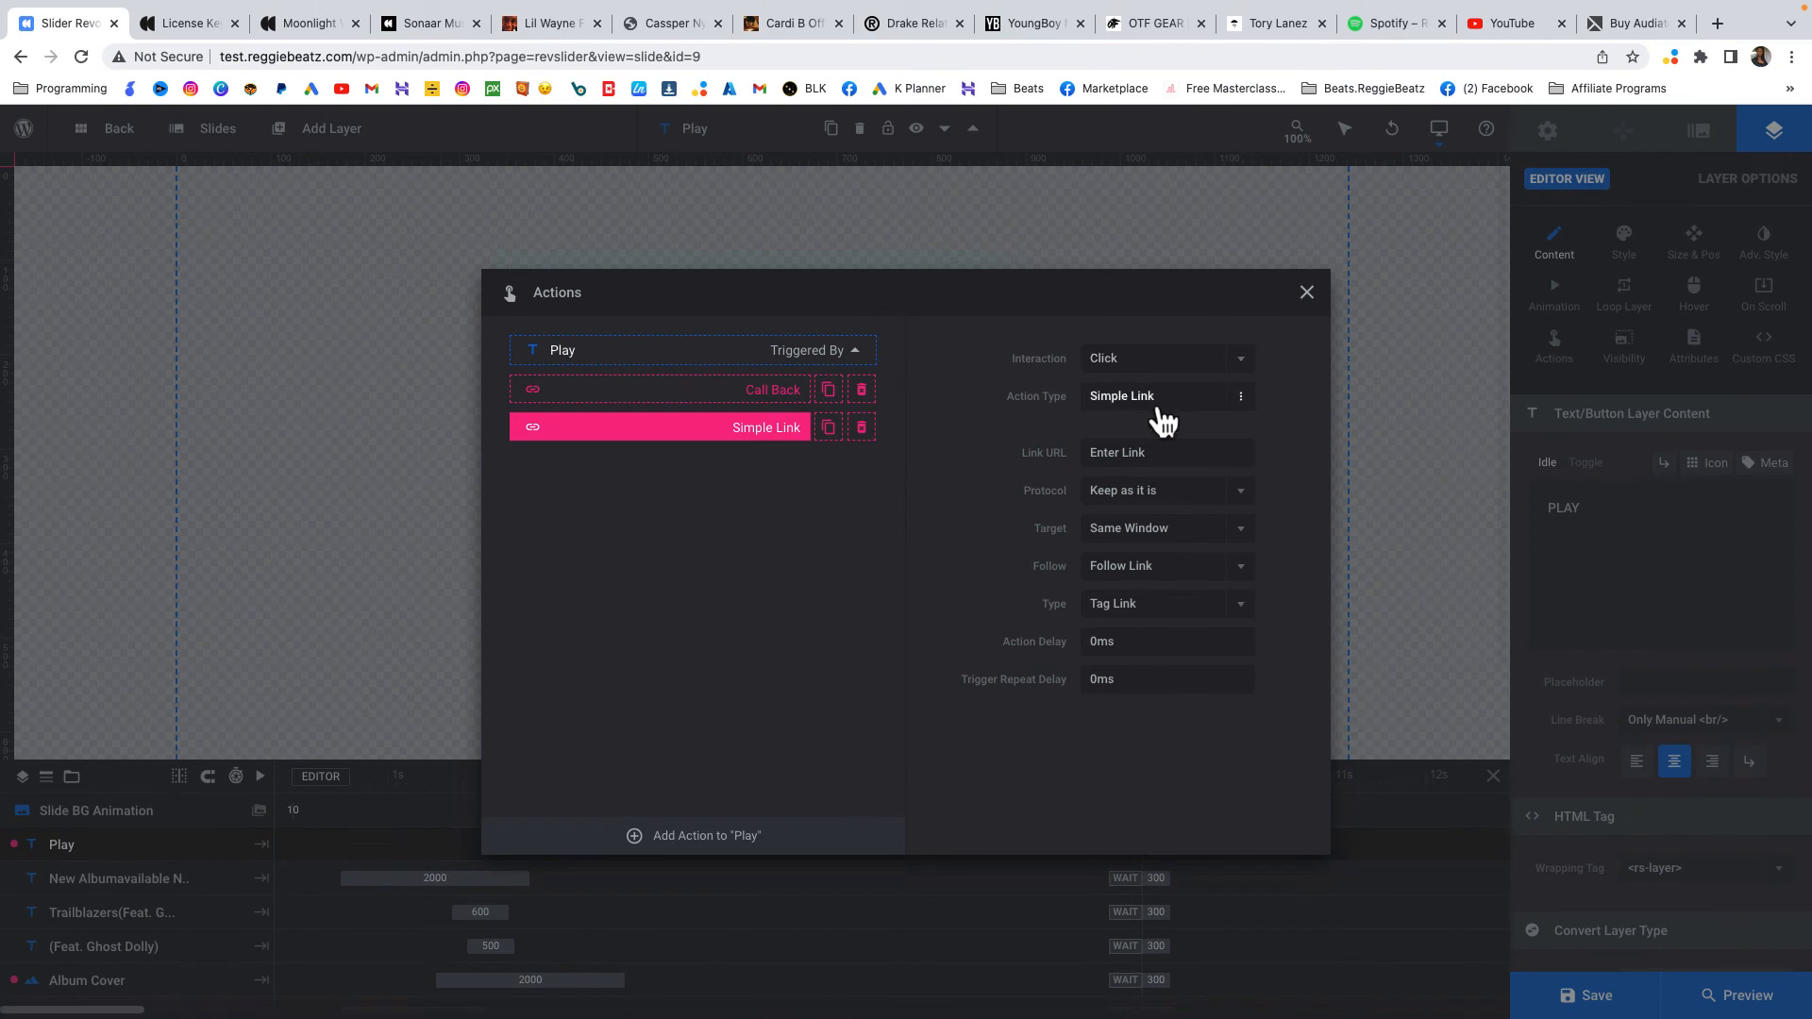
Copy the address of the artist's Spotify page and set it as the link URL of the PLAY button's Simple Link action.
{"action": "left_click", "coordinate": [1149, 456]}
{"action": "left_click", "coordinate": [1394, 17]}
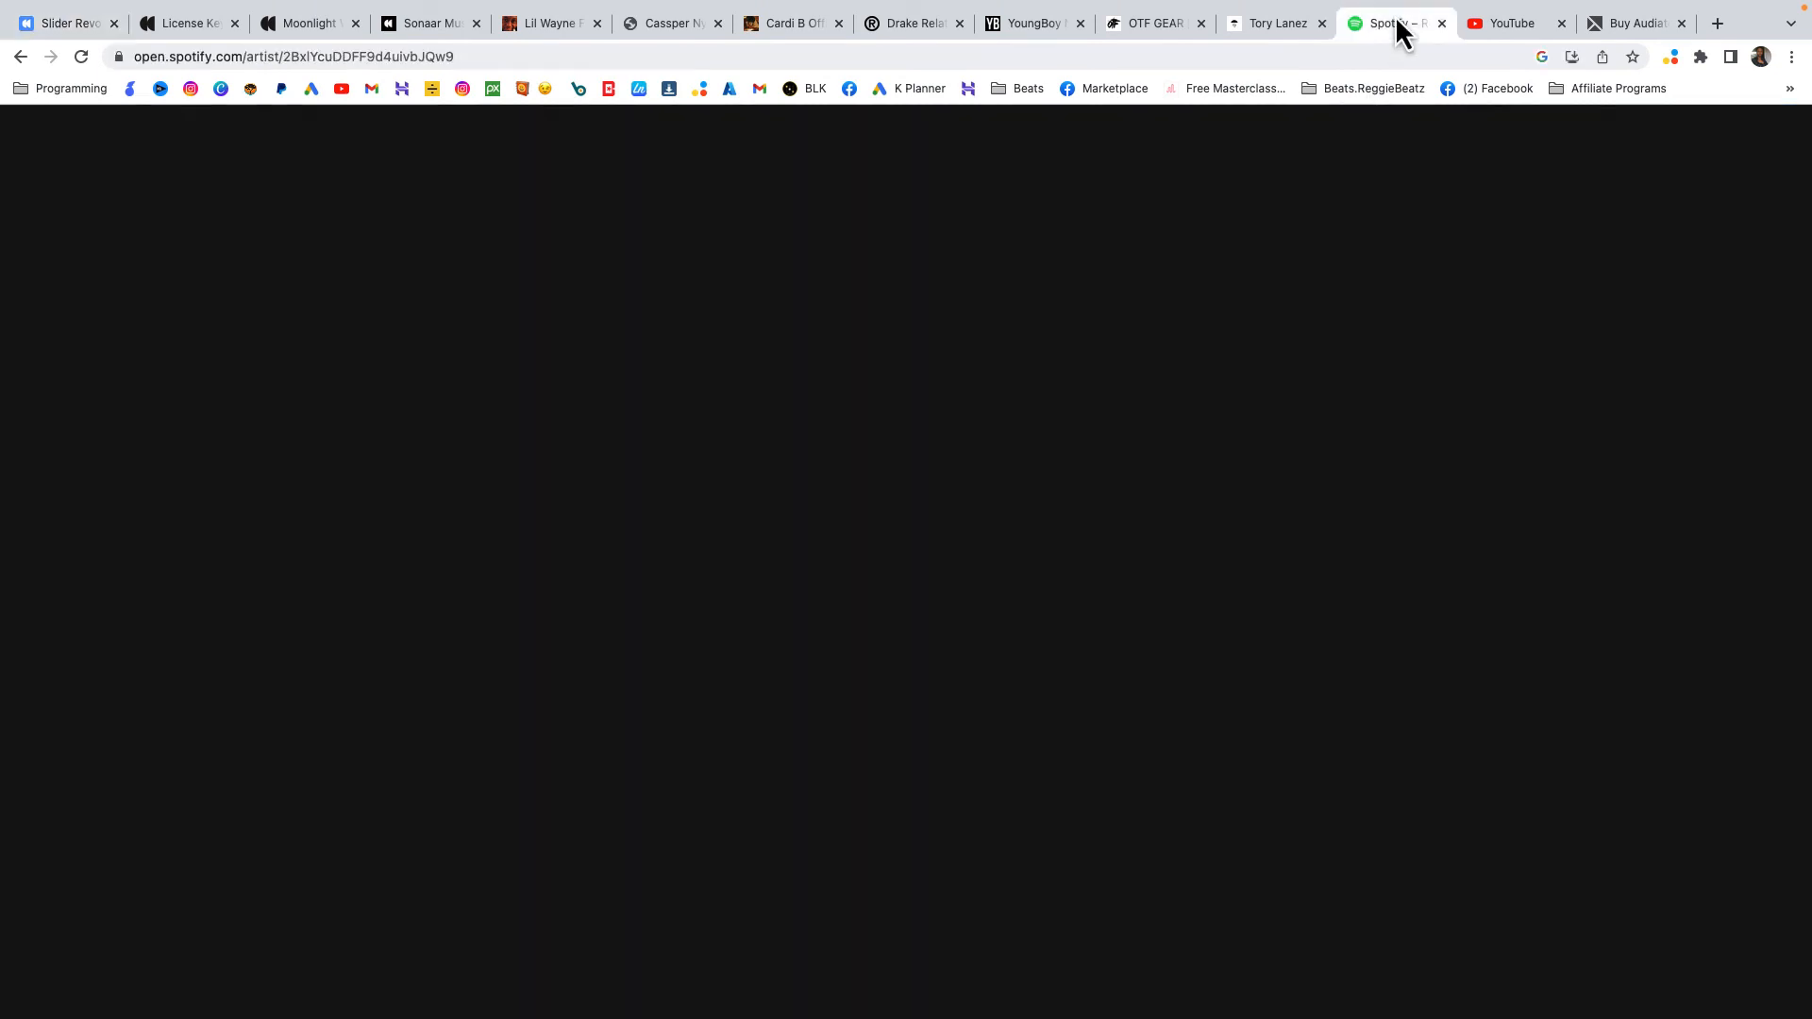
{"action": "left_click", "coordinate": [1312, 57]}
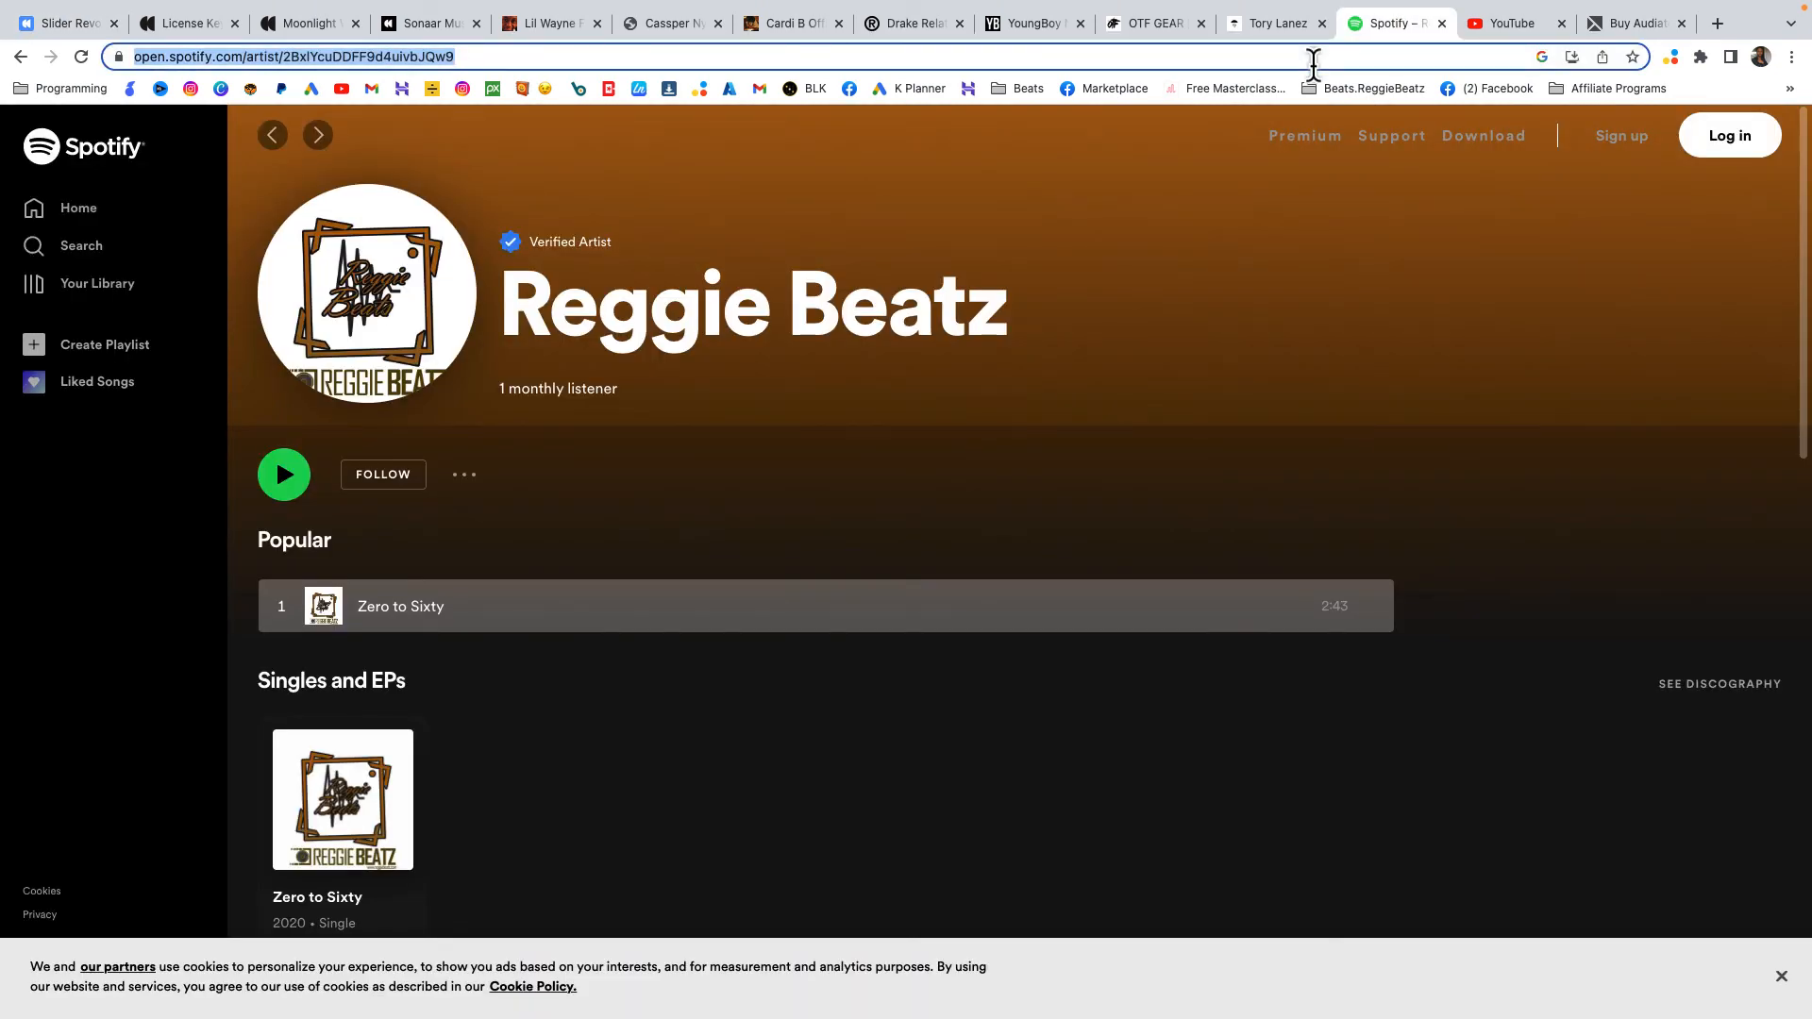
{"action": "left_click", "coordinate": [217, 32]}
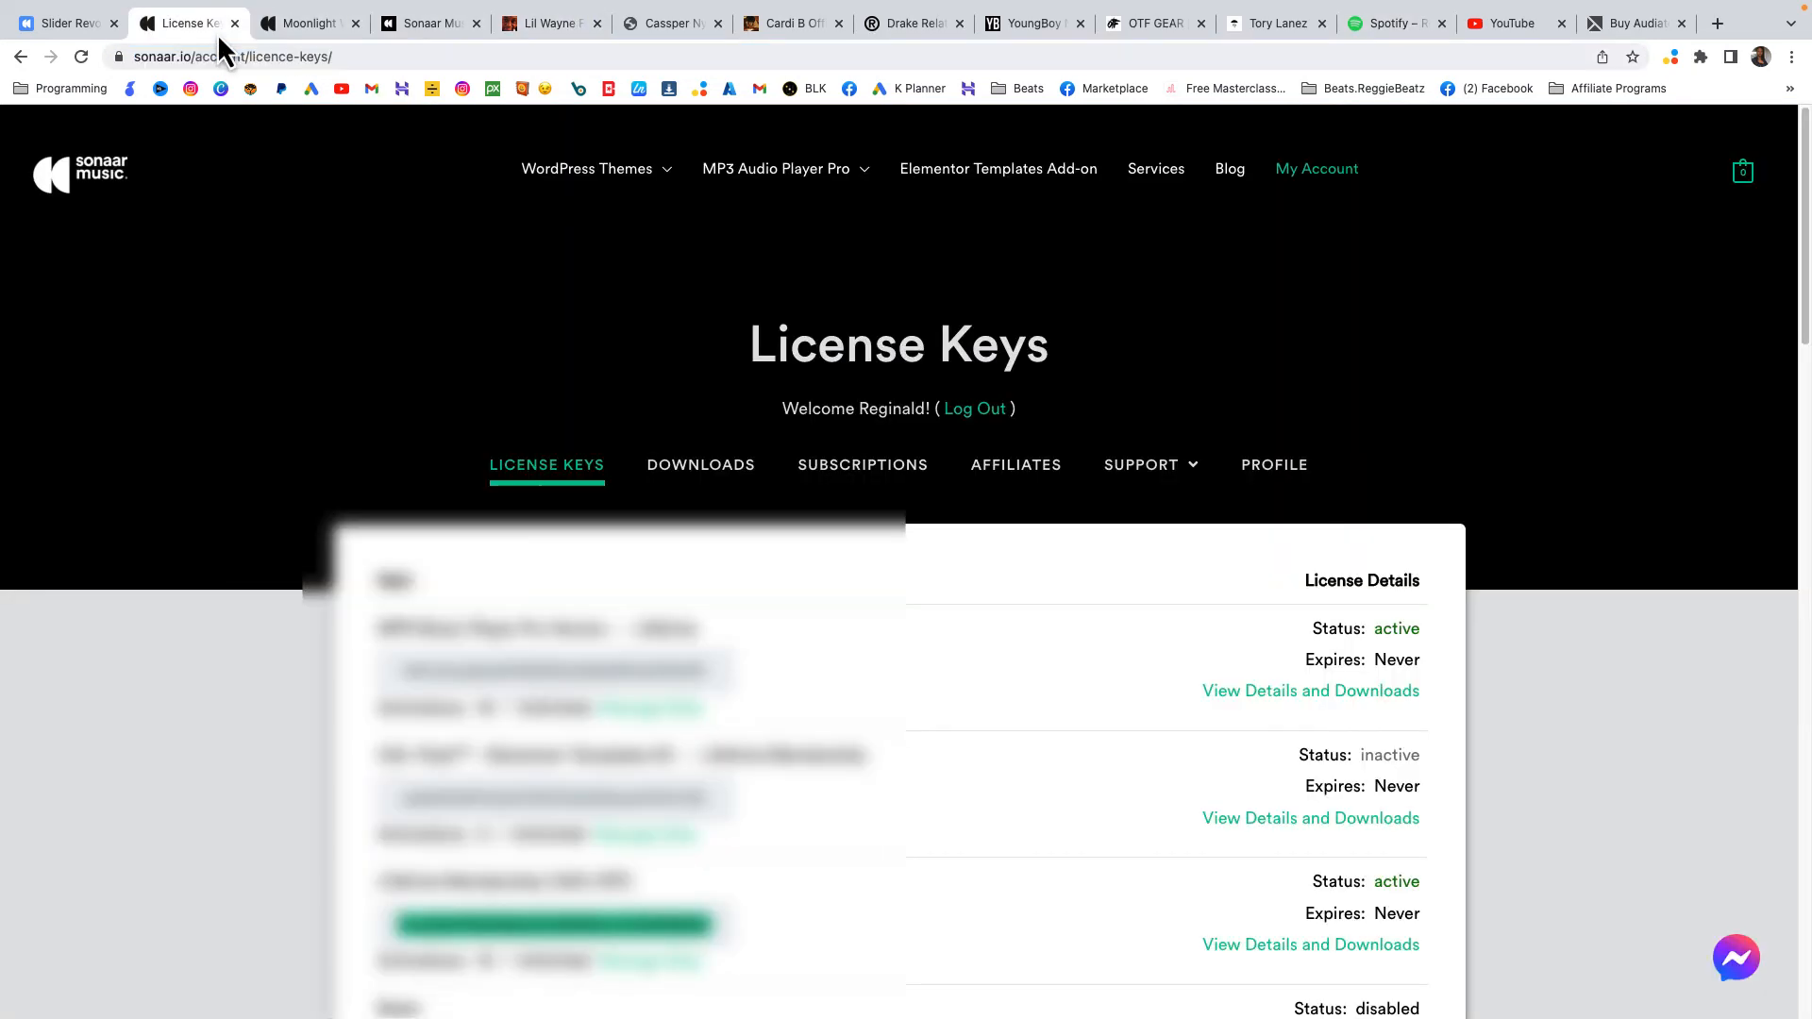
{"action": "left_click", "coordinate": [72, 27]}
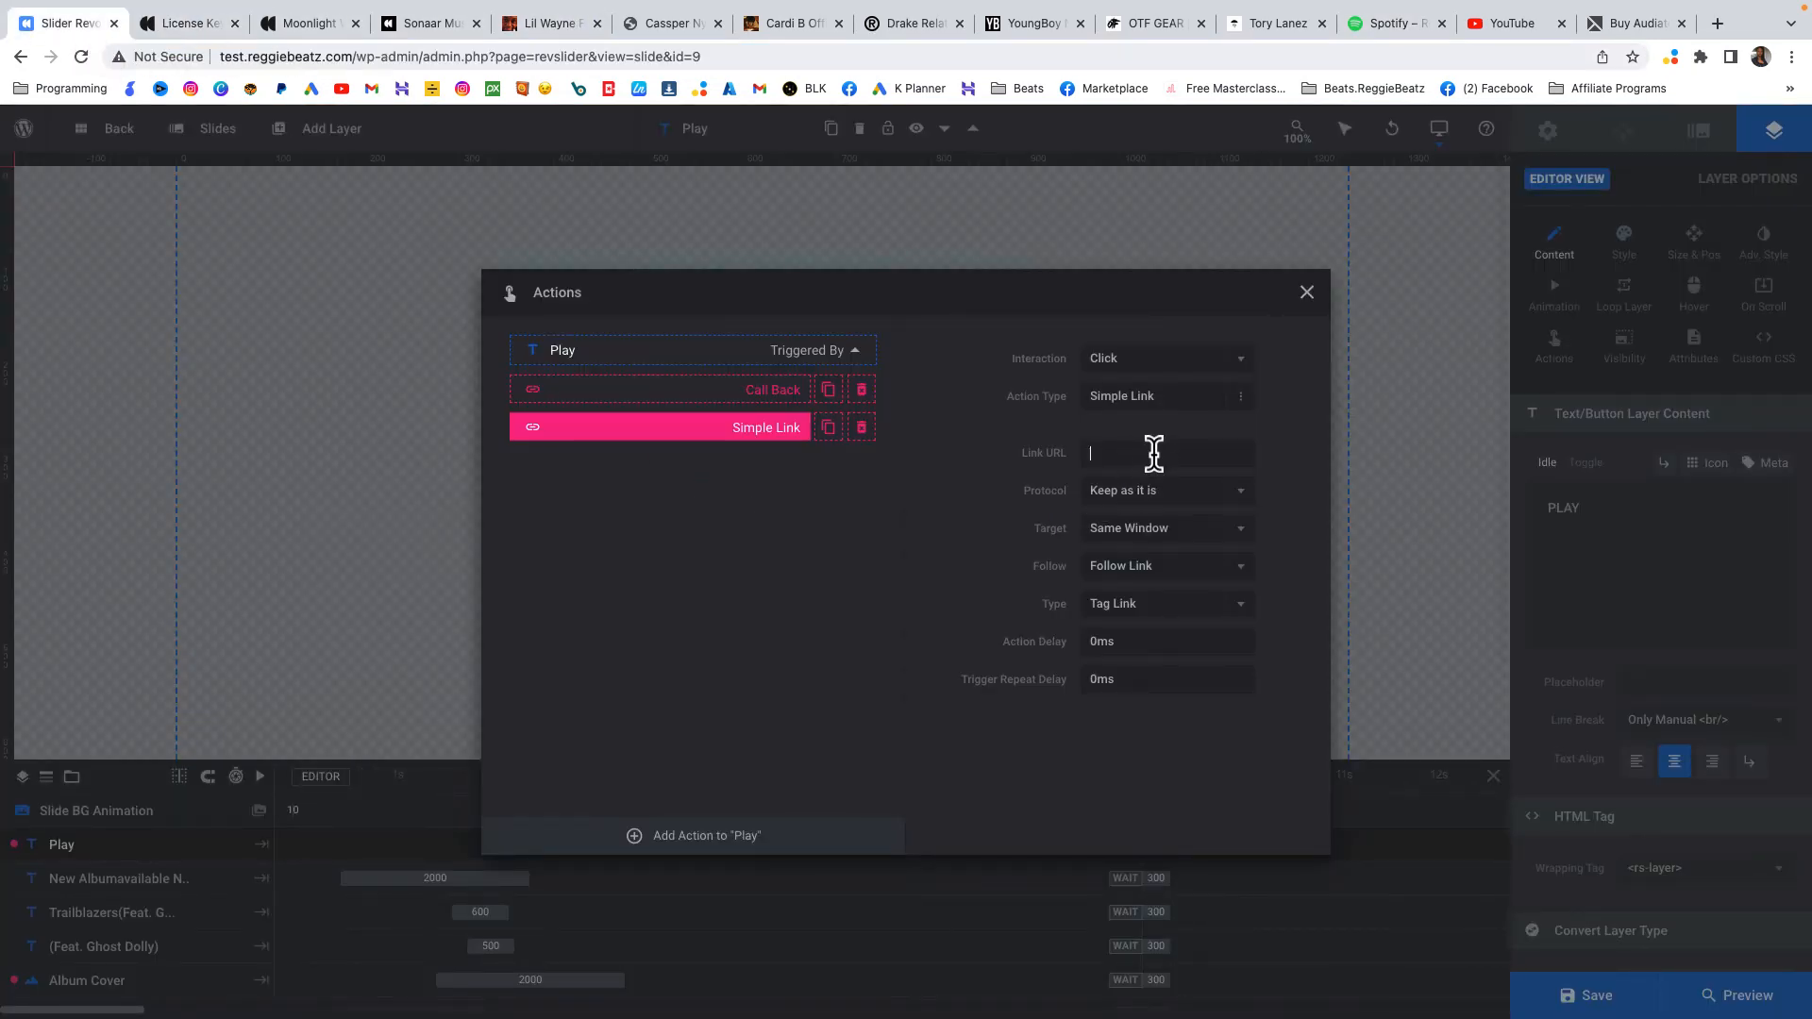
{"action": "key", "text": "ctrl+v"}
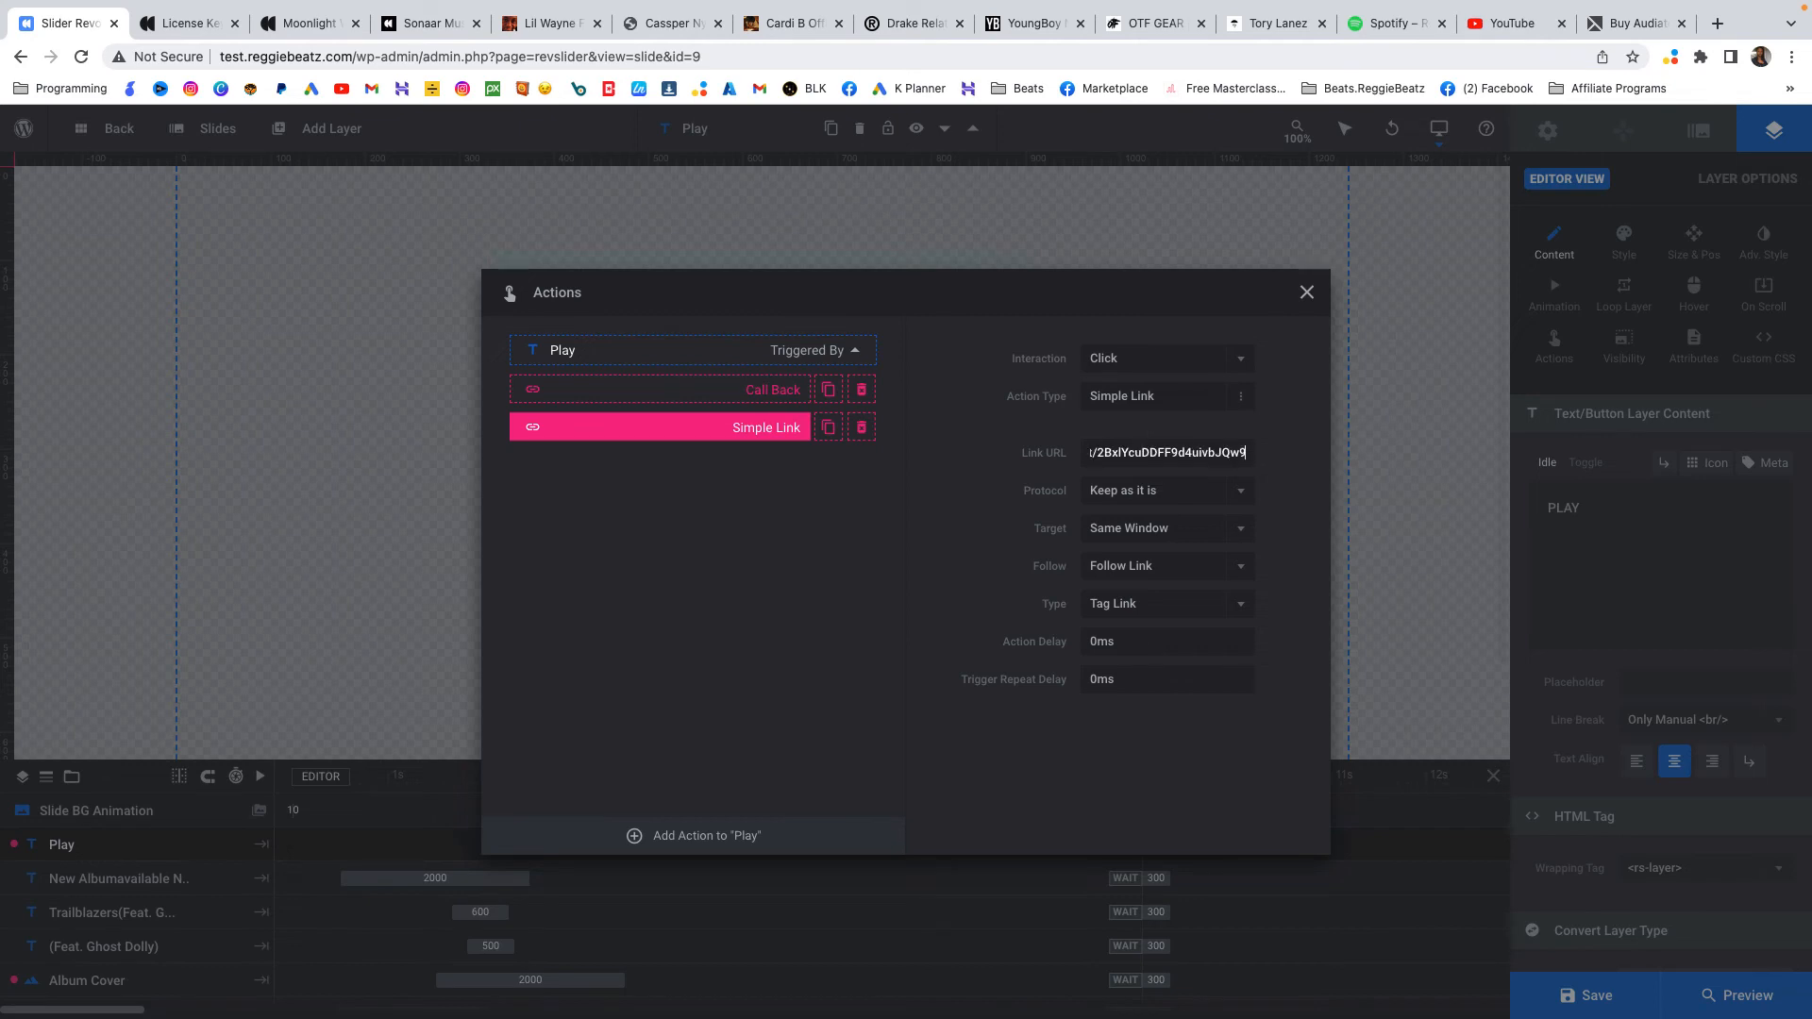
Set the Simple Link's target to New Window, close the actions and save the slider.
{"action": "left_click", "coordinate": [1148, 538]}
{"action": "left_click", "coordinate": [1151, 596]}
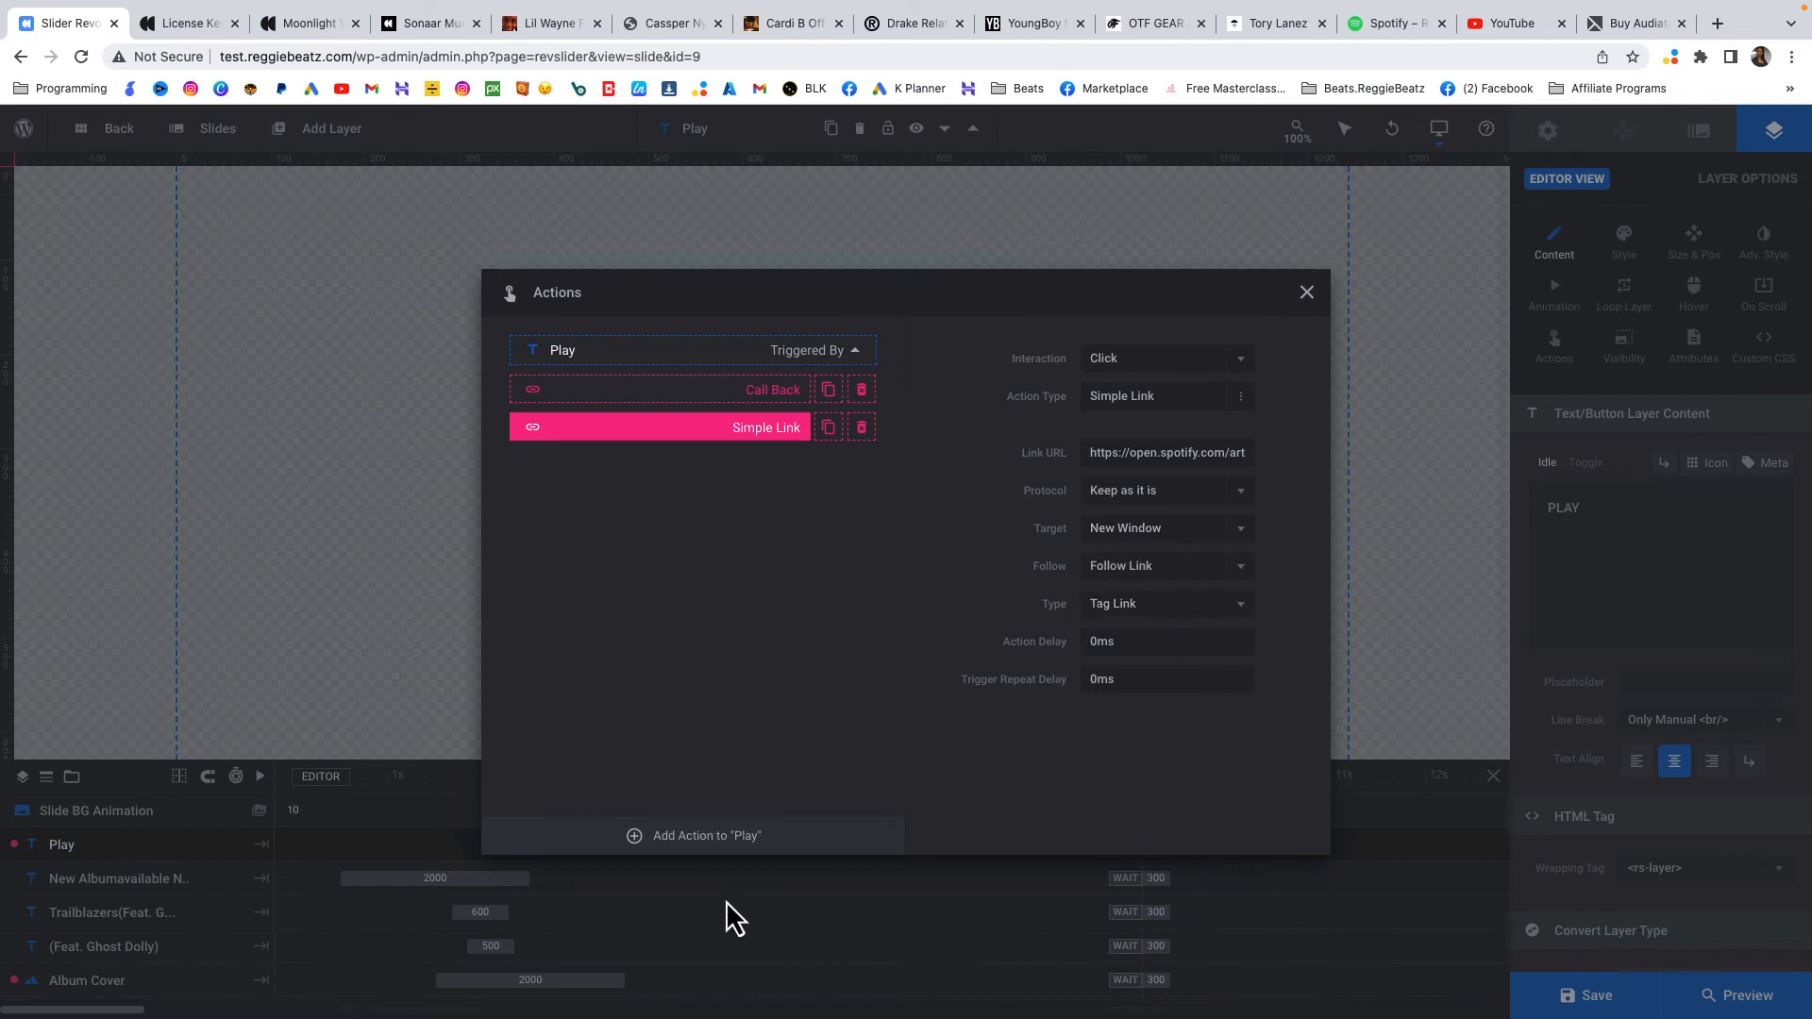
{"action": "left_click", "coordinate": [1306, 291]}
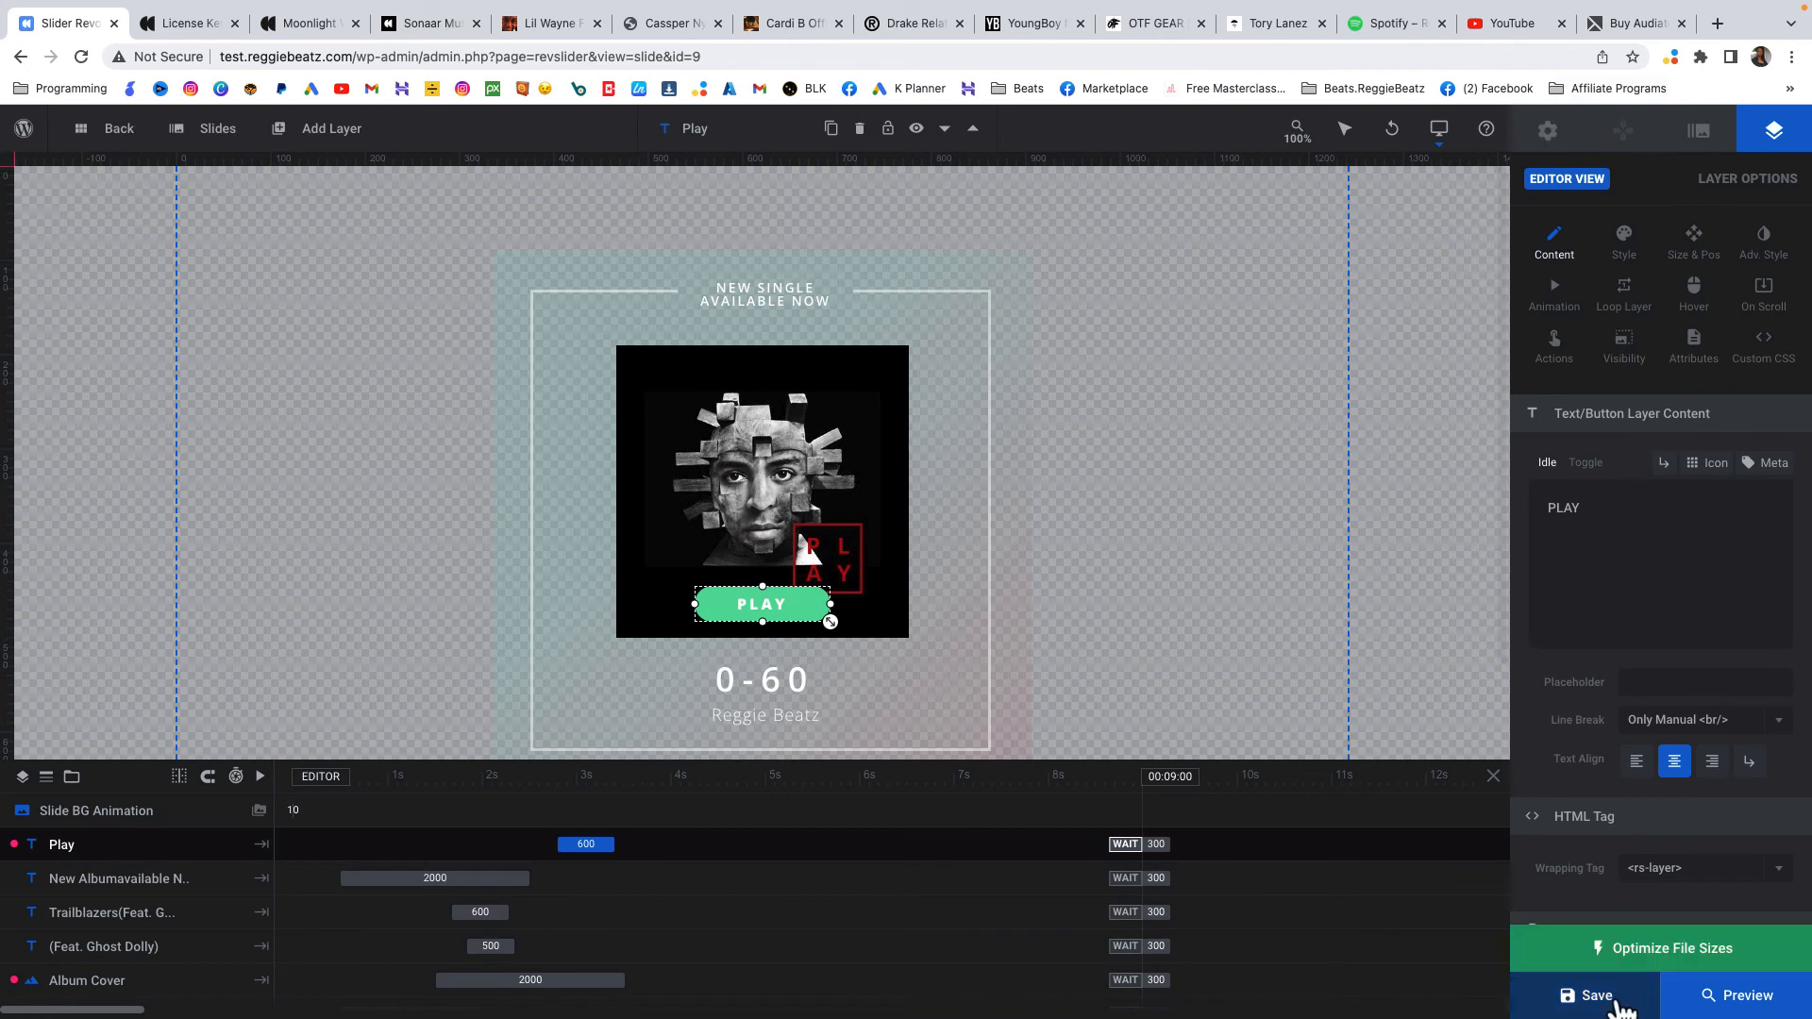
{"action": "left_click", "coordinate": [1620, 1006]}
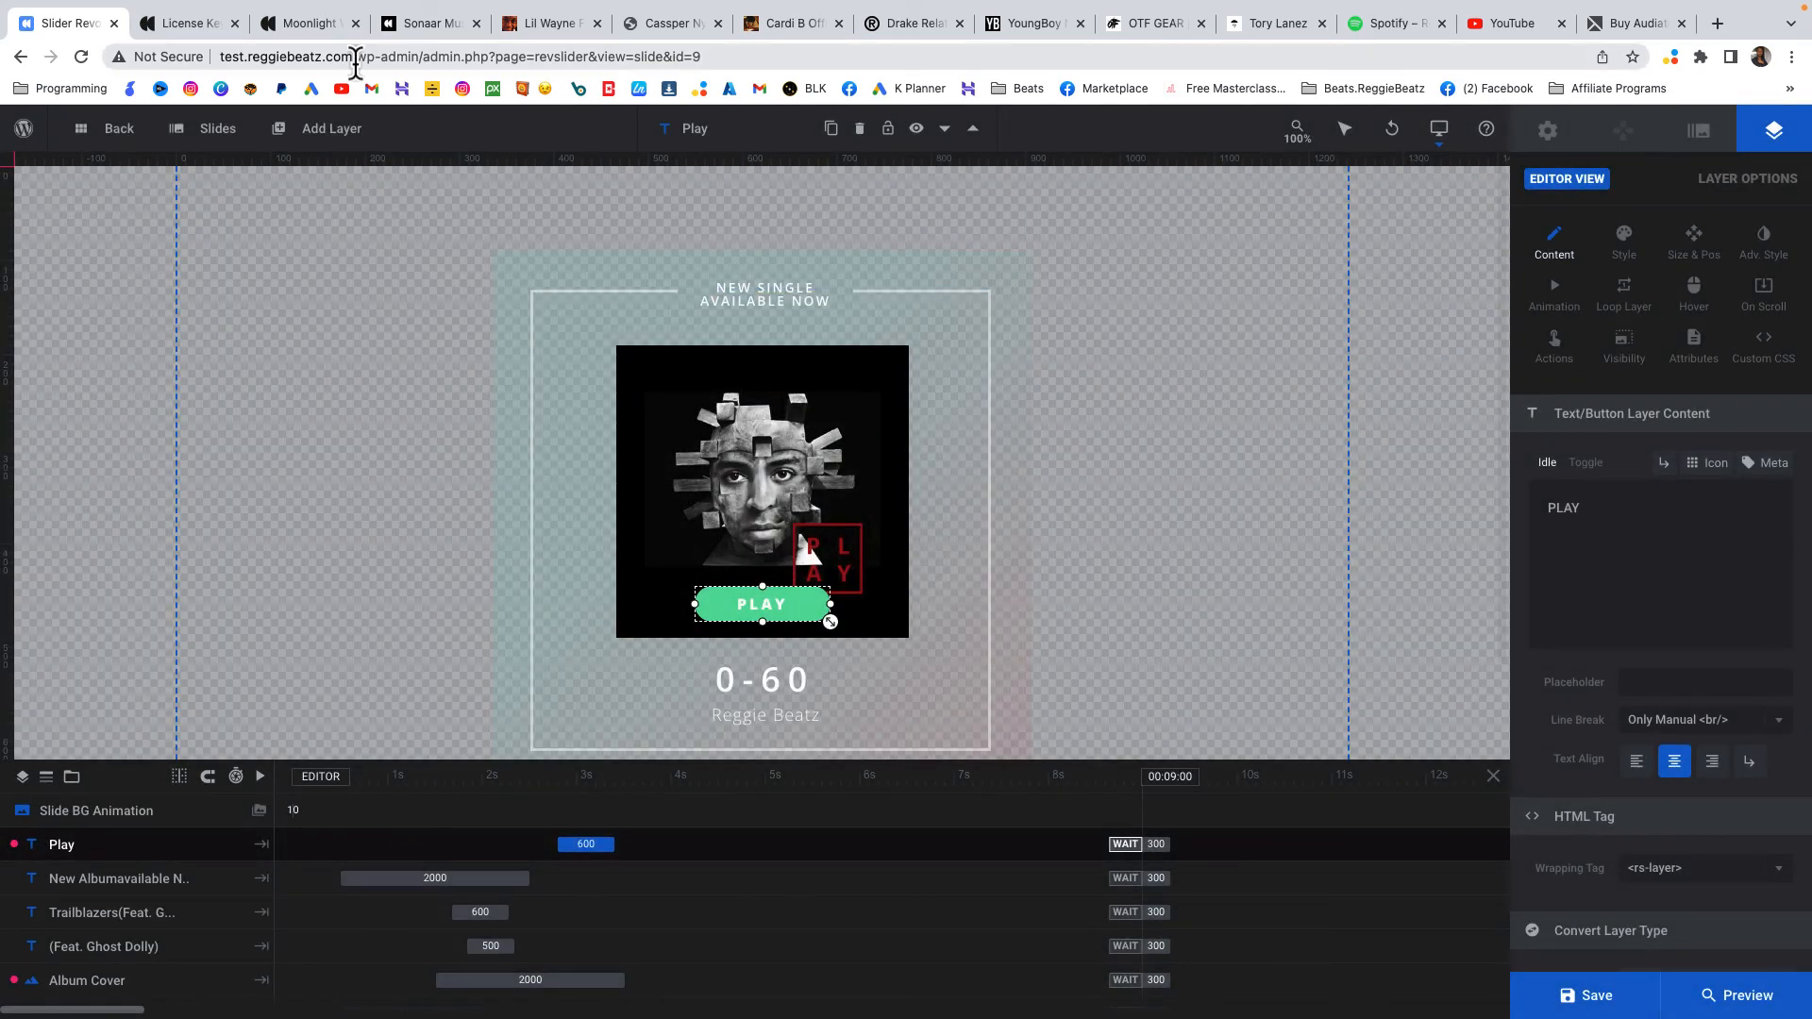
Copy the site's base address and open the home page in the tab holding the Sonaar license keys page.
{"action": "left_click_drag", "start_coordinate": [356, 56], "coordinate": [203, 55]}
{"action": "key", "text": "ctrl+c"}
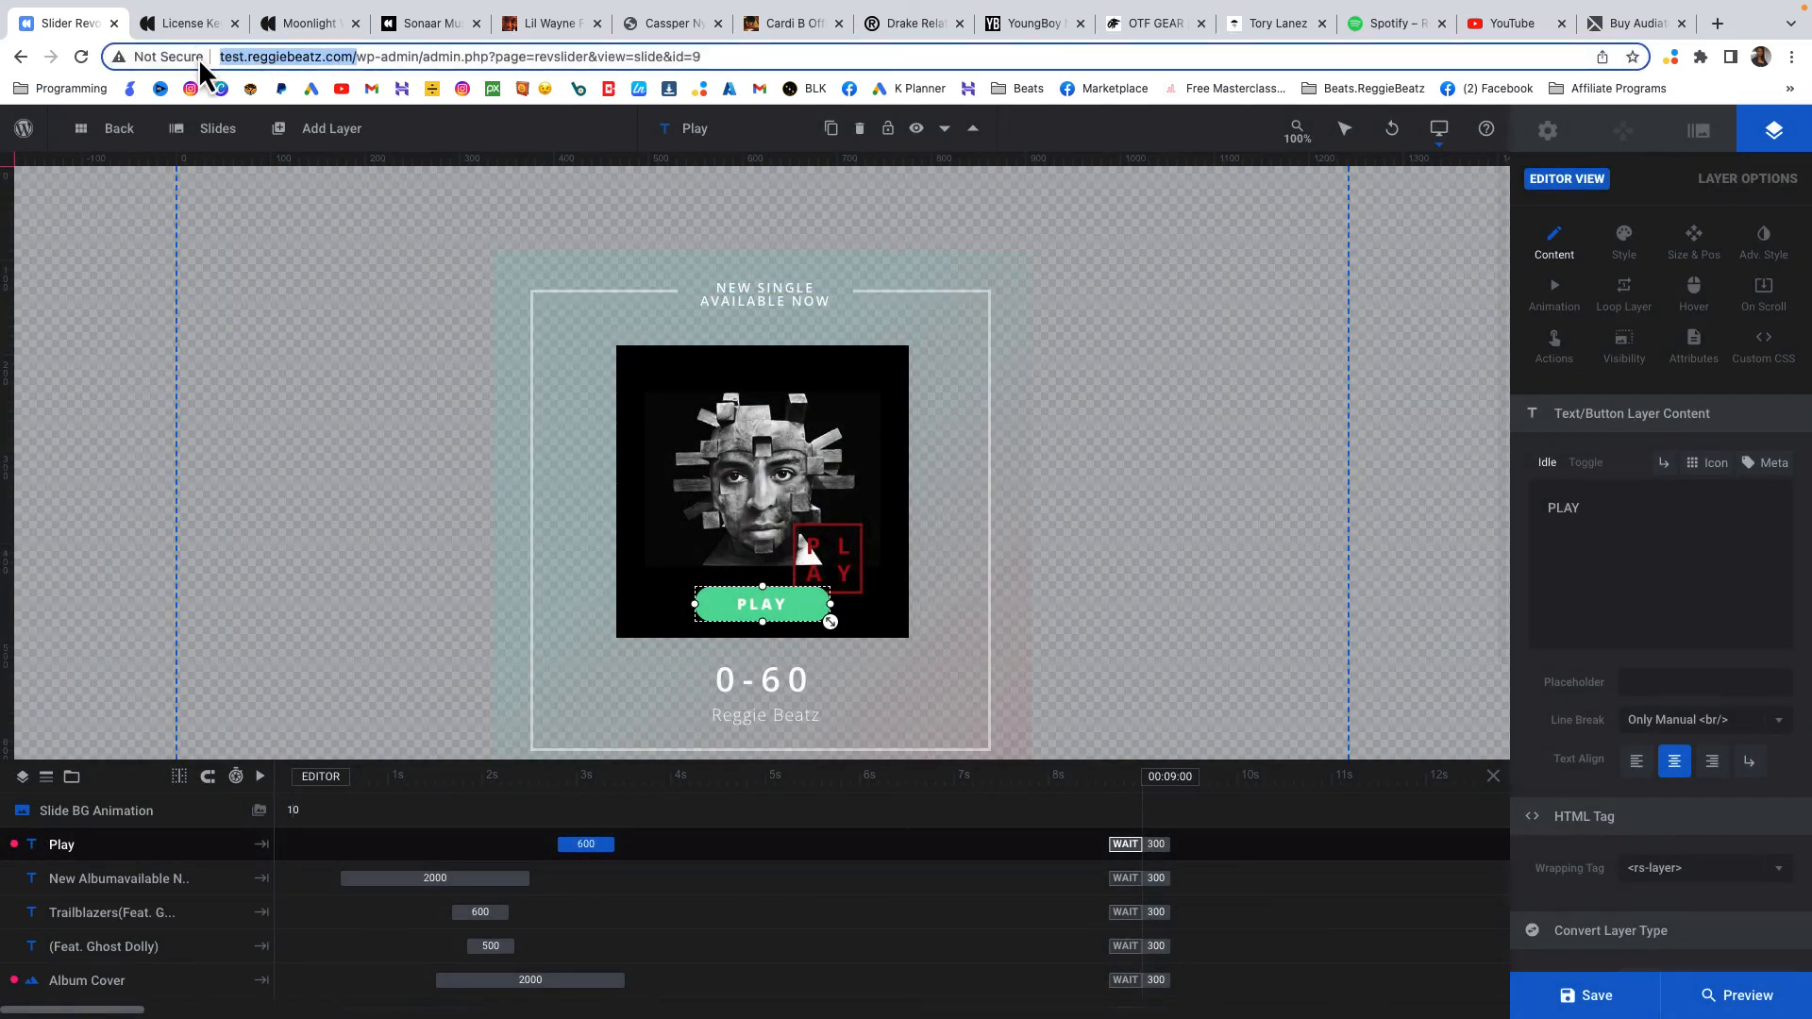
{"action": "left_click", "coordinate": [200, 30]}
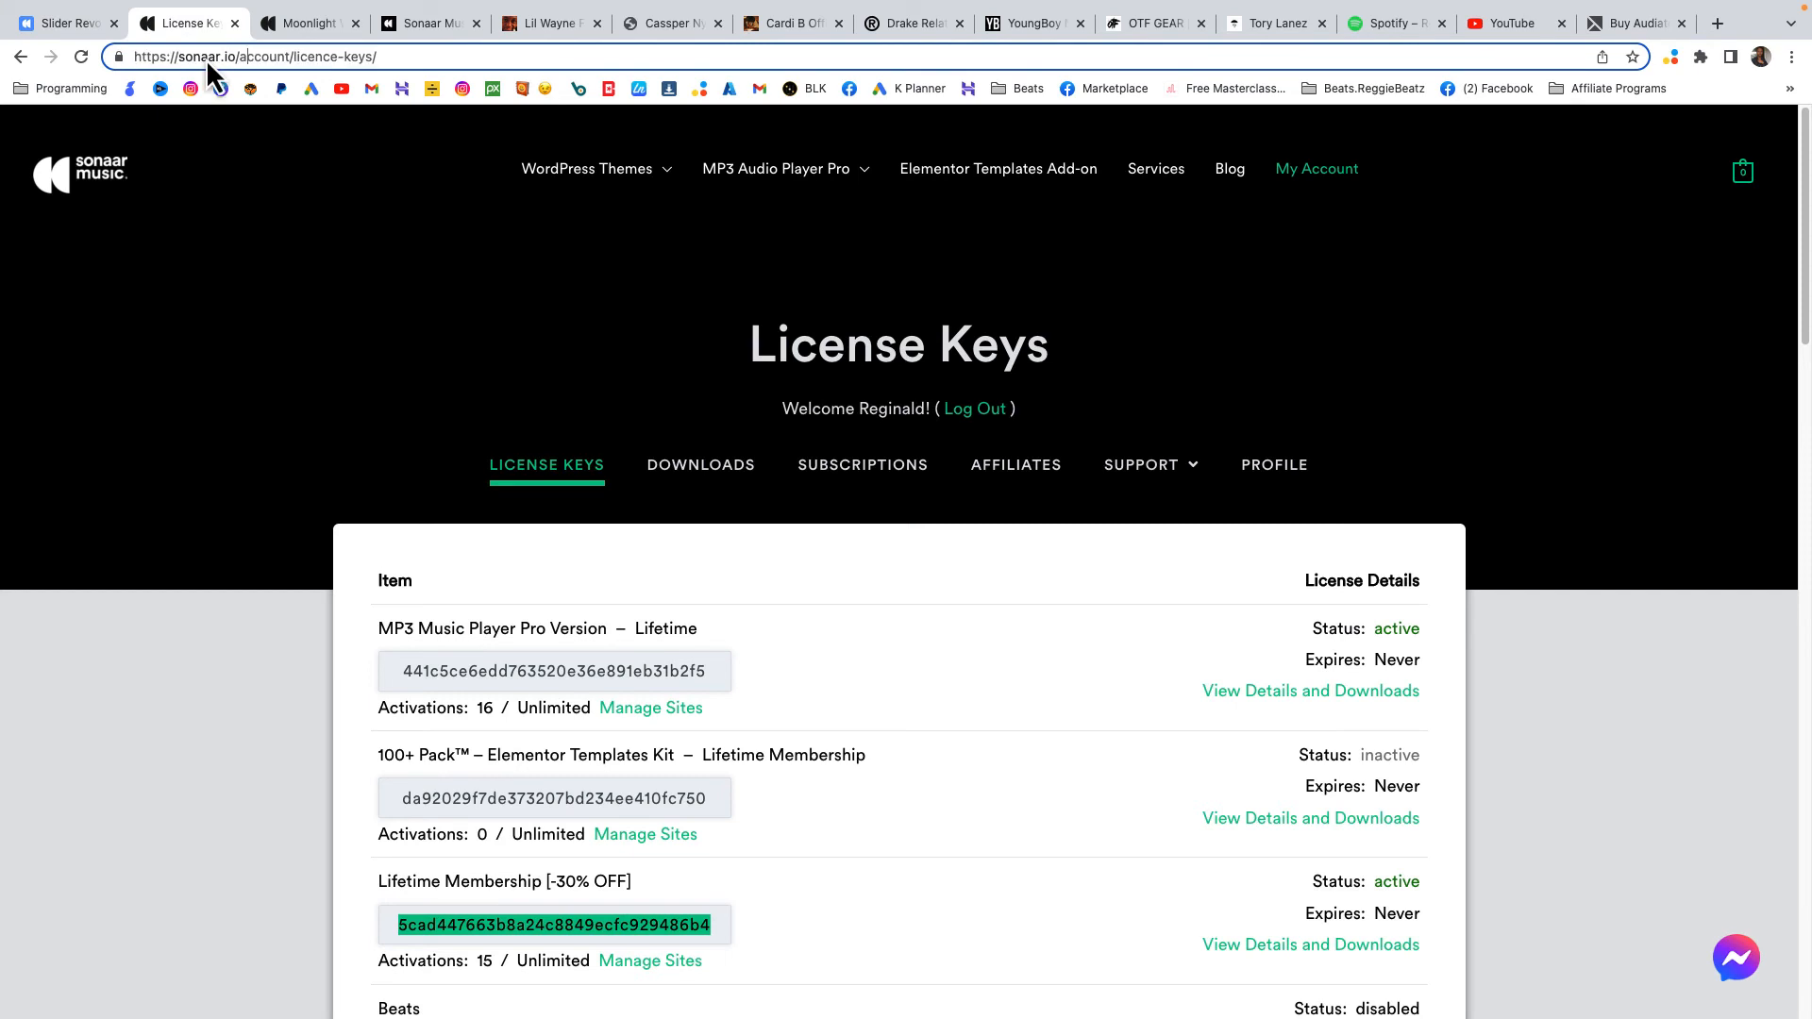
{"action": "key", "text": "ctrl+v"}
{"action": "key", "text": "Return"}
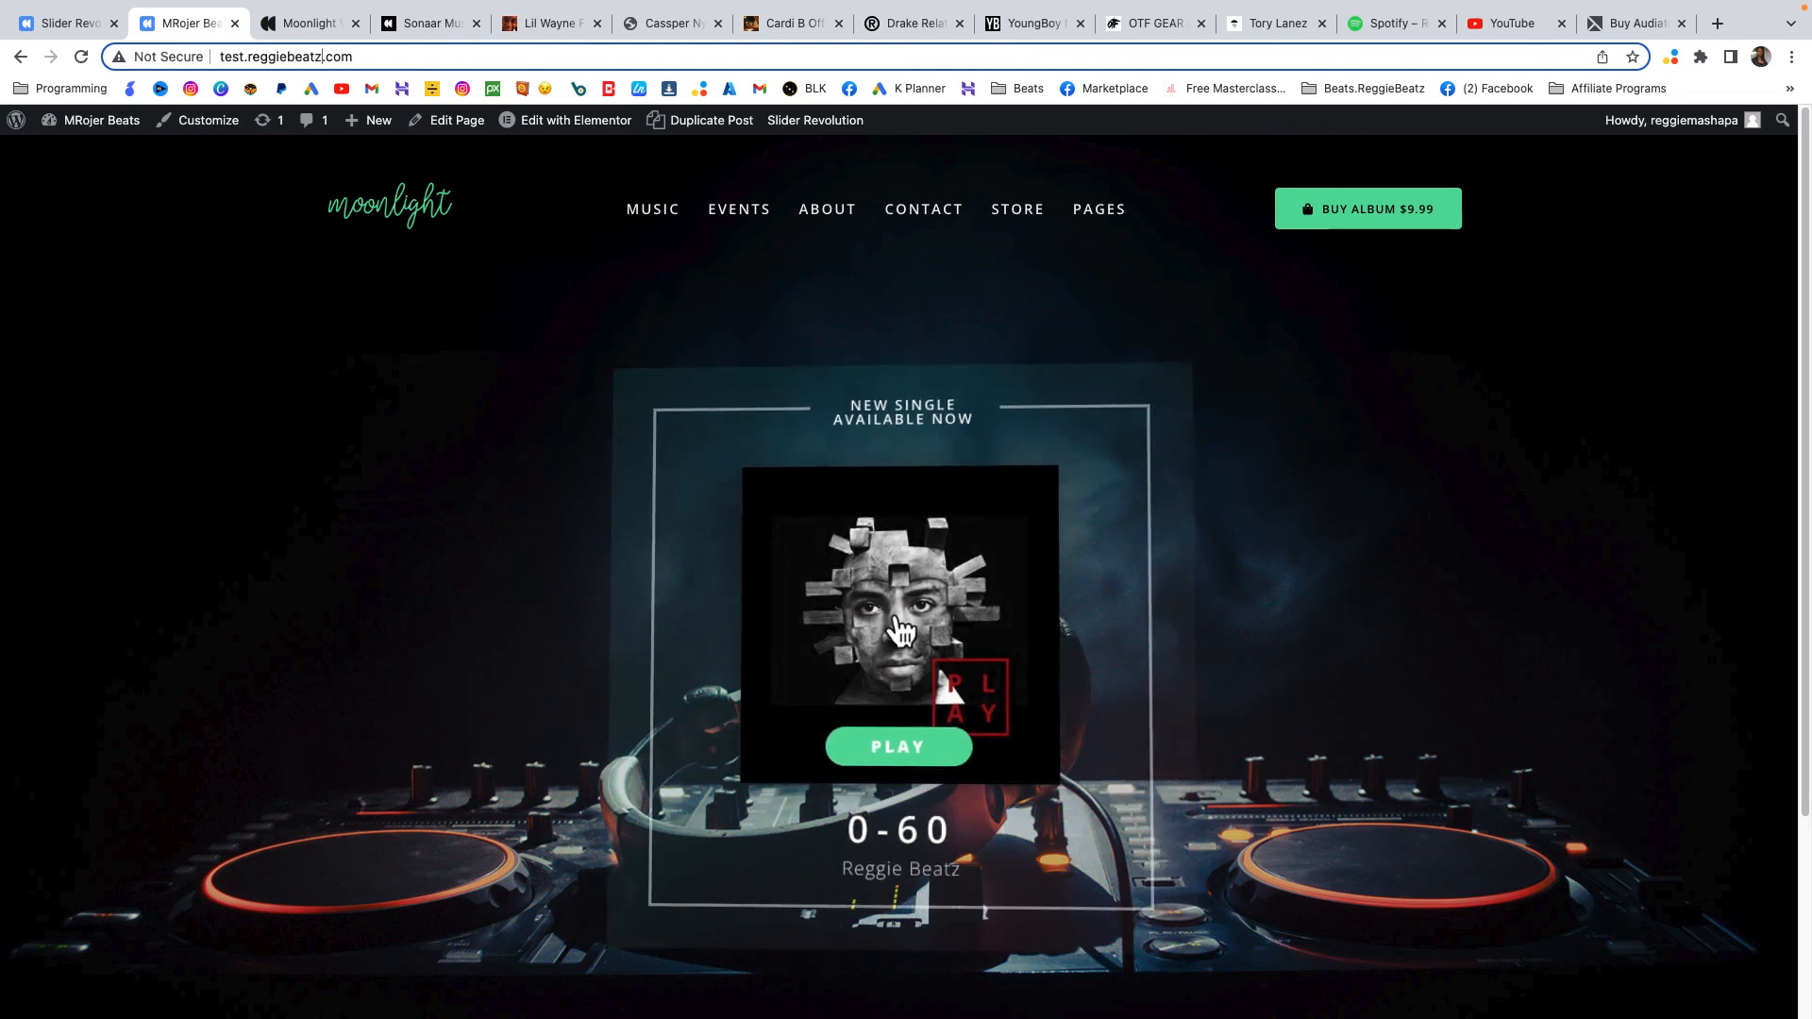
Test the PLAY button on the home page, return from the opened Spotify page and pause the site's audio player.
{"action": "scroll", "coordinate": [911, 773], "scroll_direction": "down", "scroll_amount": 1}
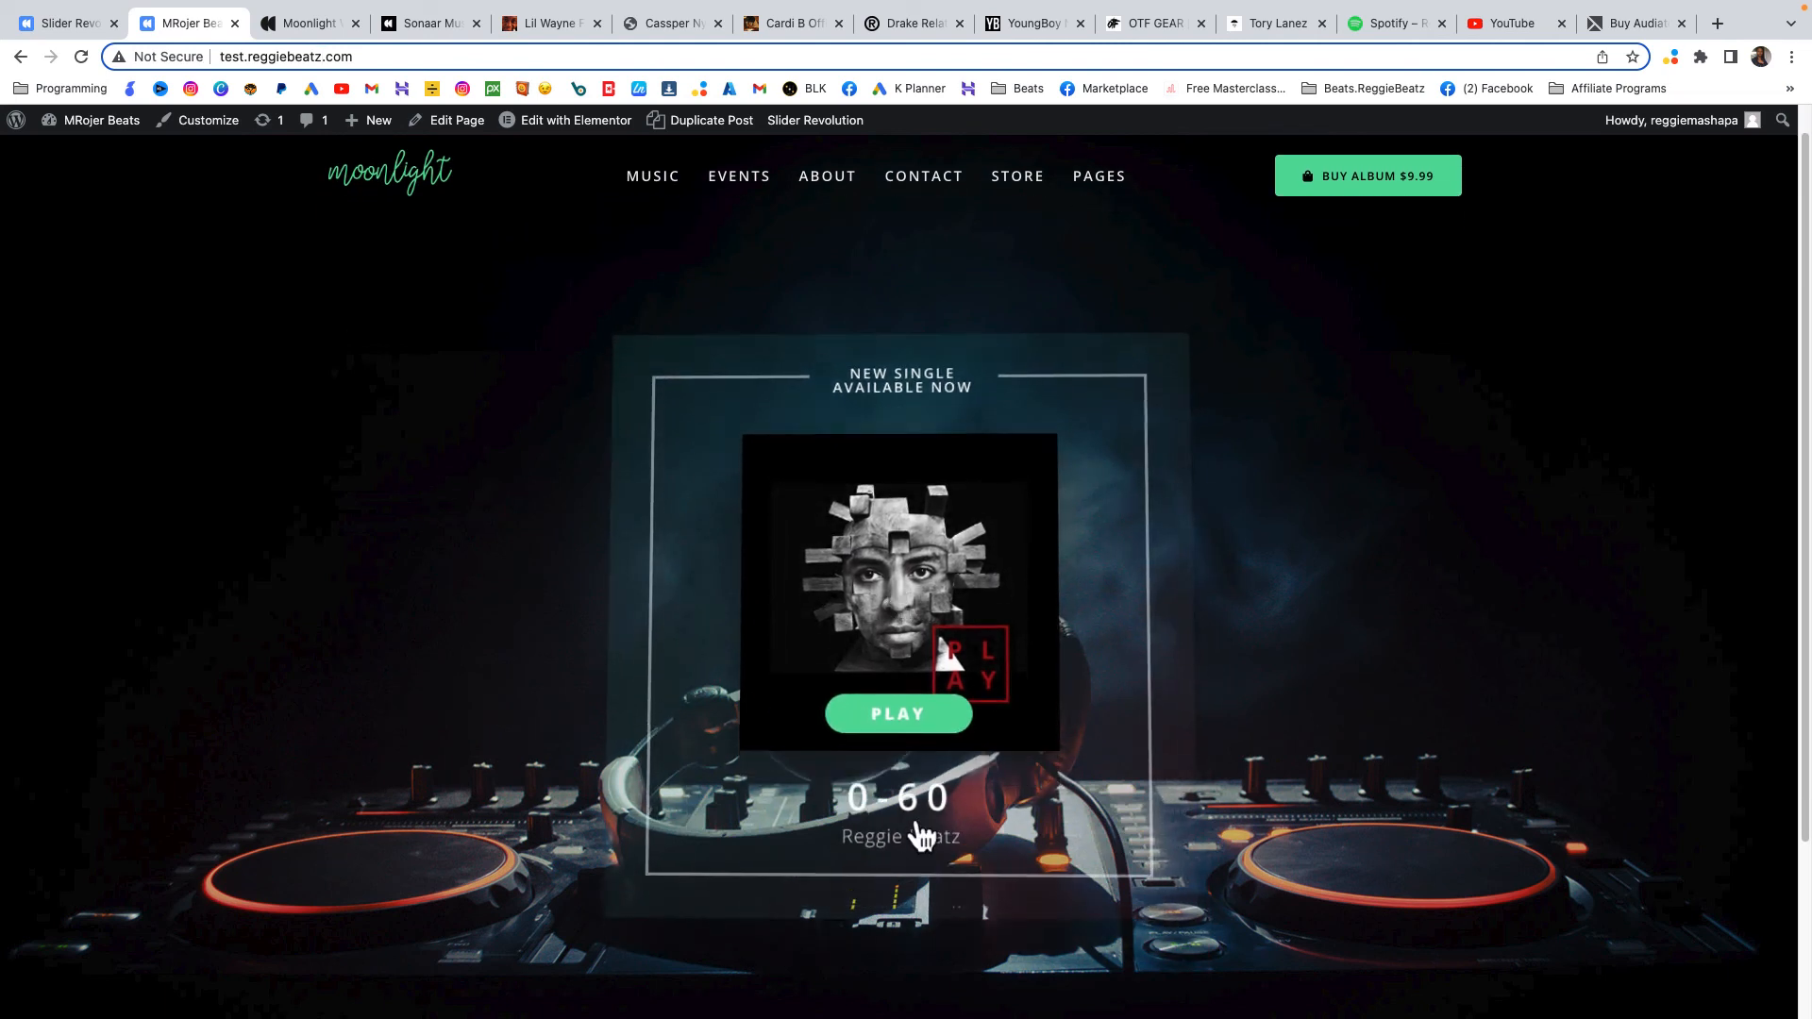
{"action": "left_click", "coordinate": [912, 723]}
{"action": "left_click", "coordinate": [913, 724]}
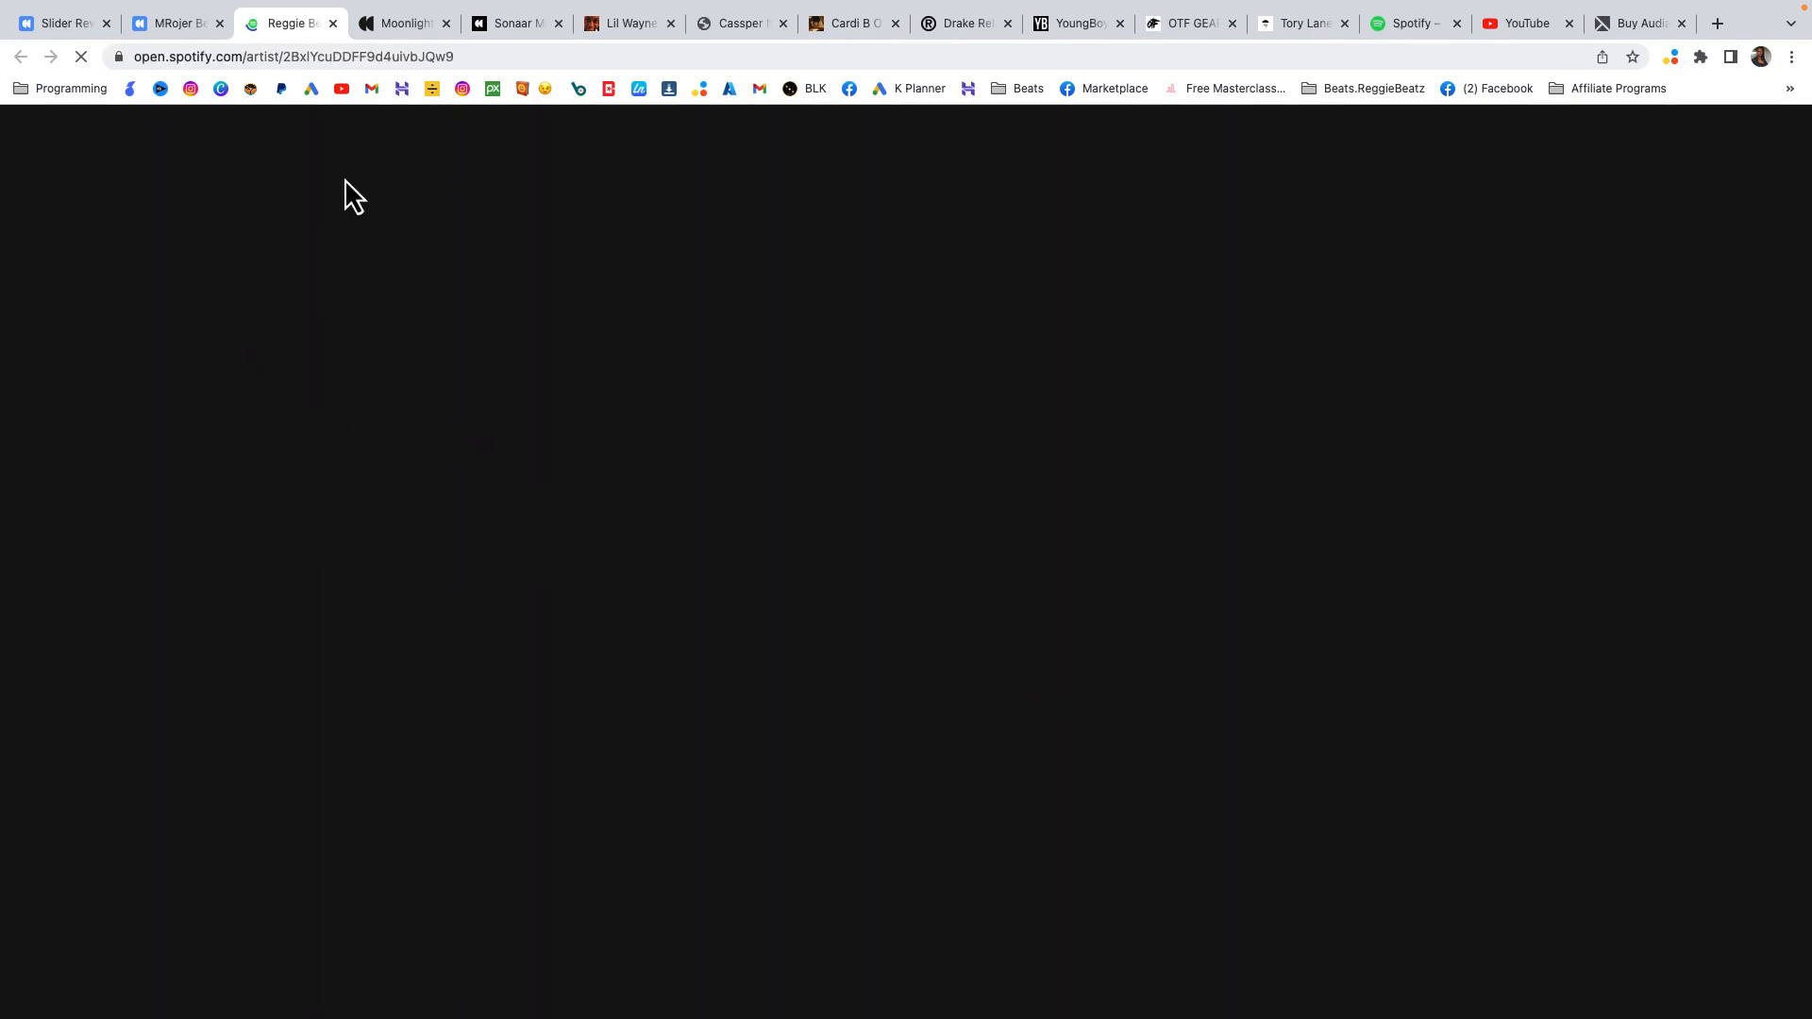
{"action": "left_click", "coordinate": [178, 32]}
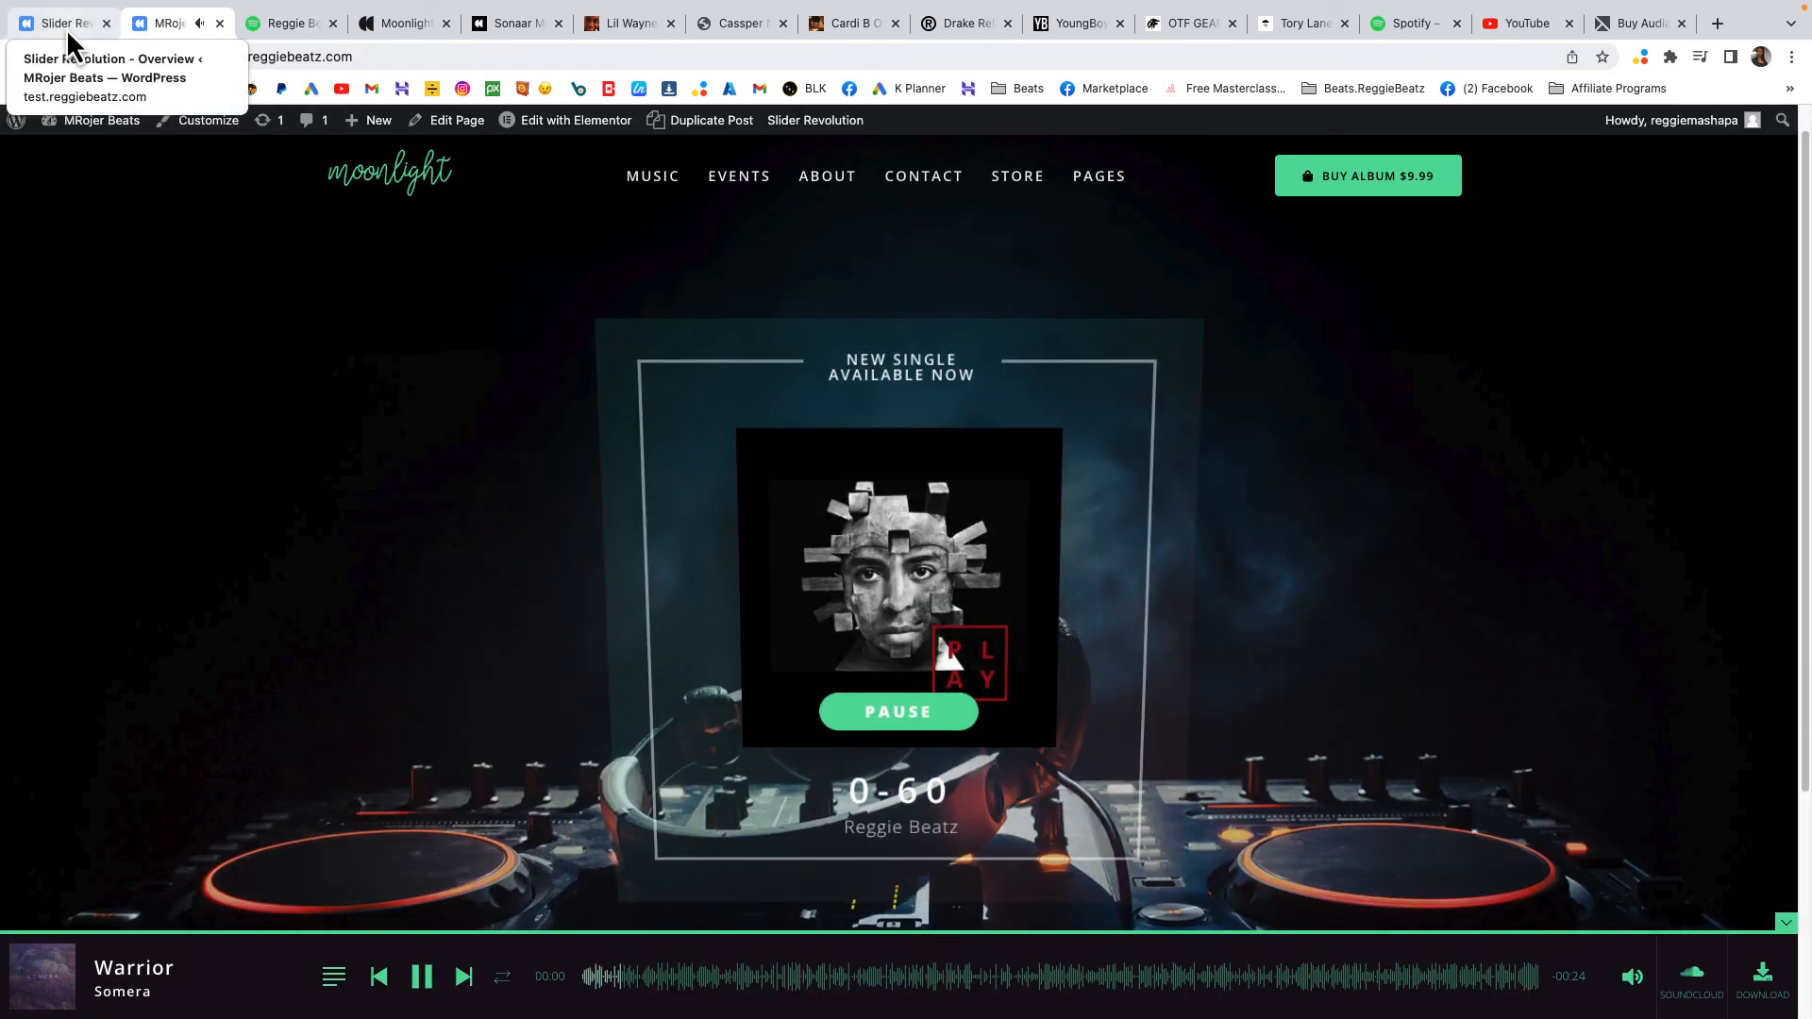
{"action": "left_click", "coordinate": [422, 977]}
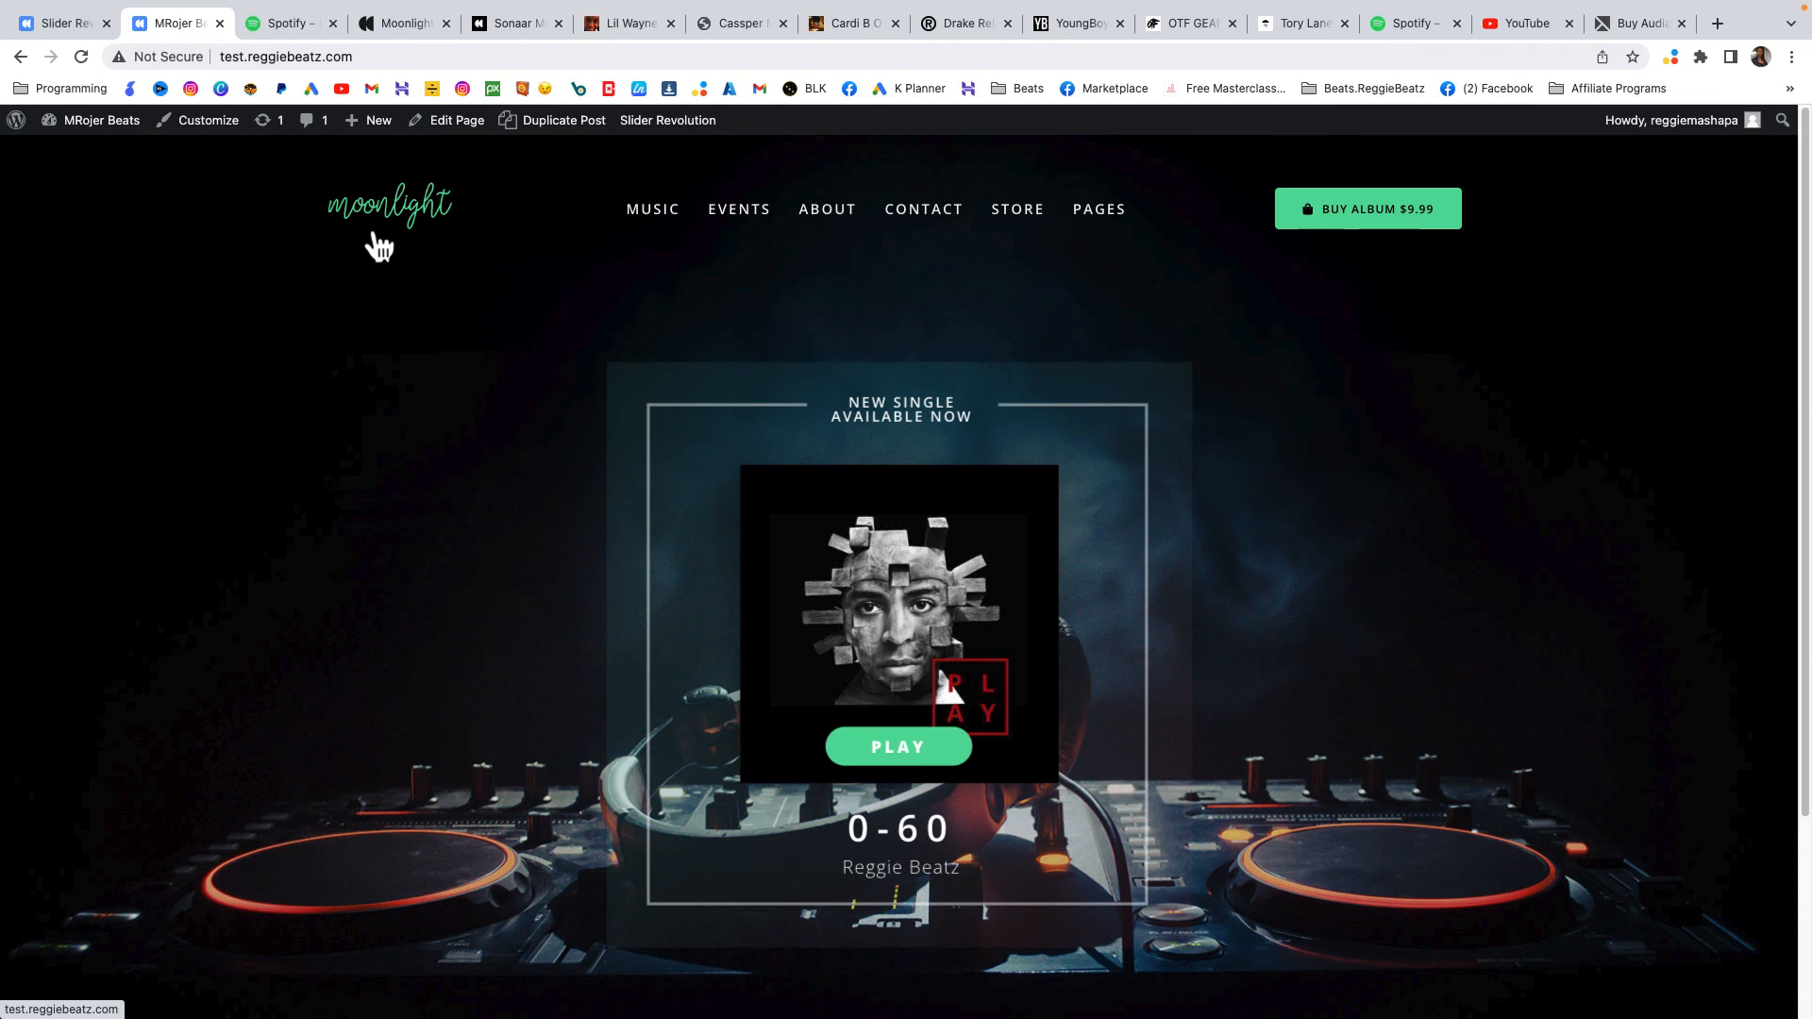
Look through the site's navigation, including the Music submenu and the Speciality Pages entries under Pages.
{"action": "mouse_move", "coordinate": [660, 226]}
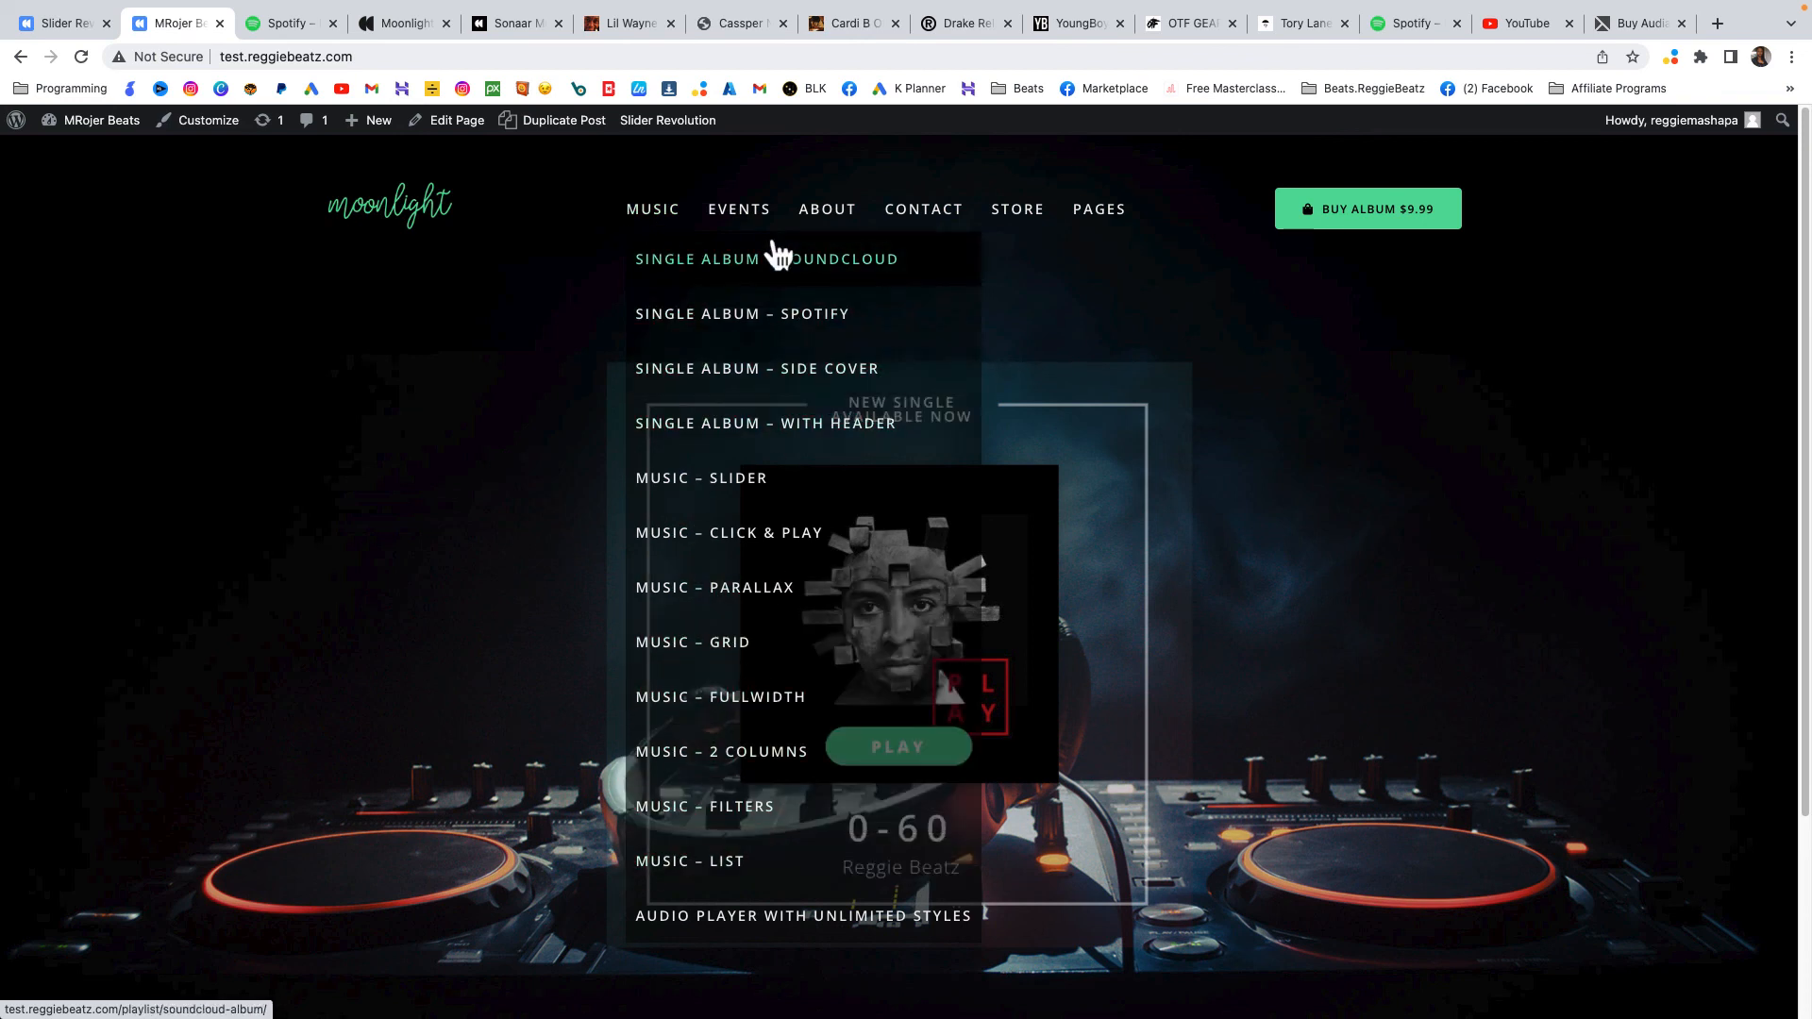
{"action": "mouse_move", "coordinate": [731, 229]}
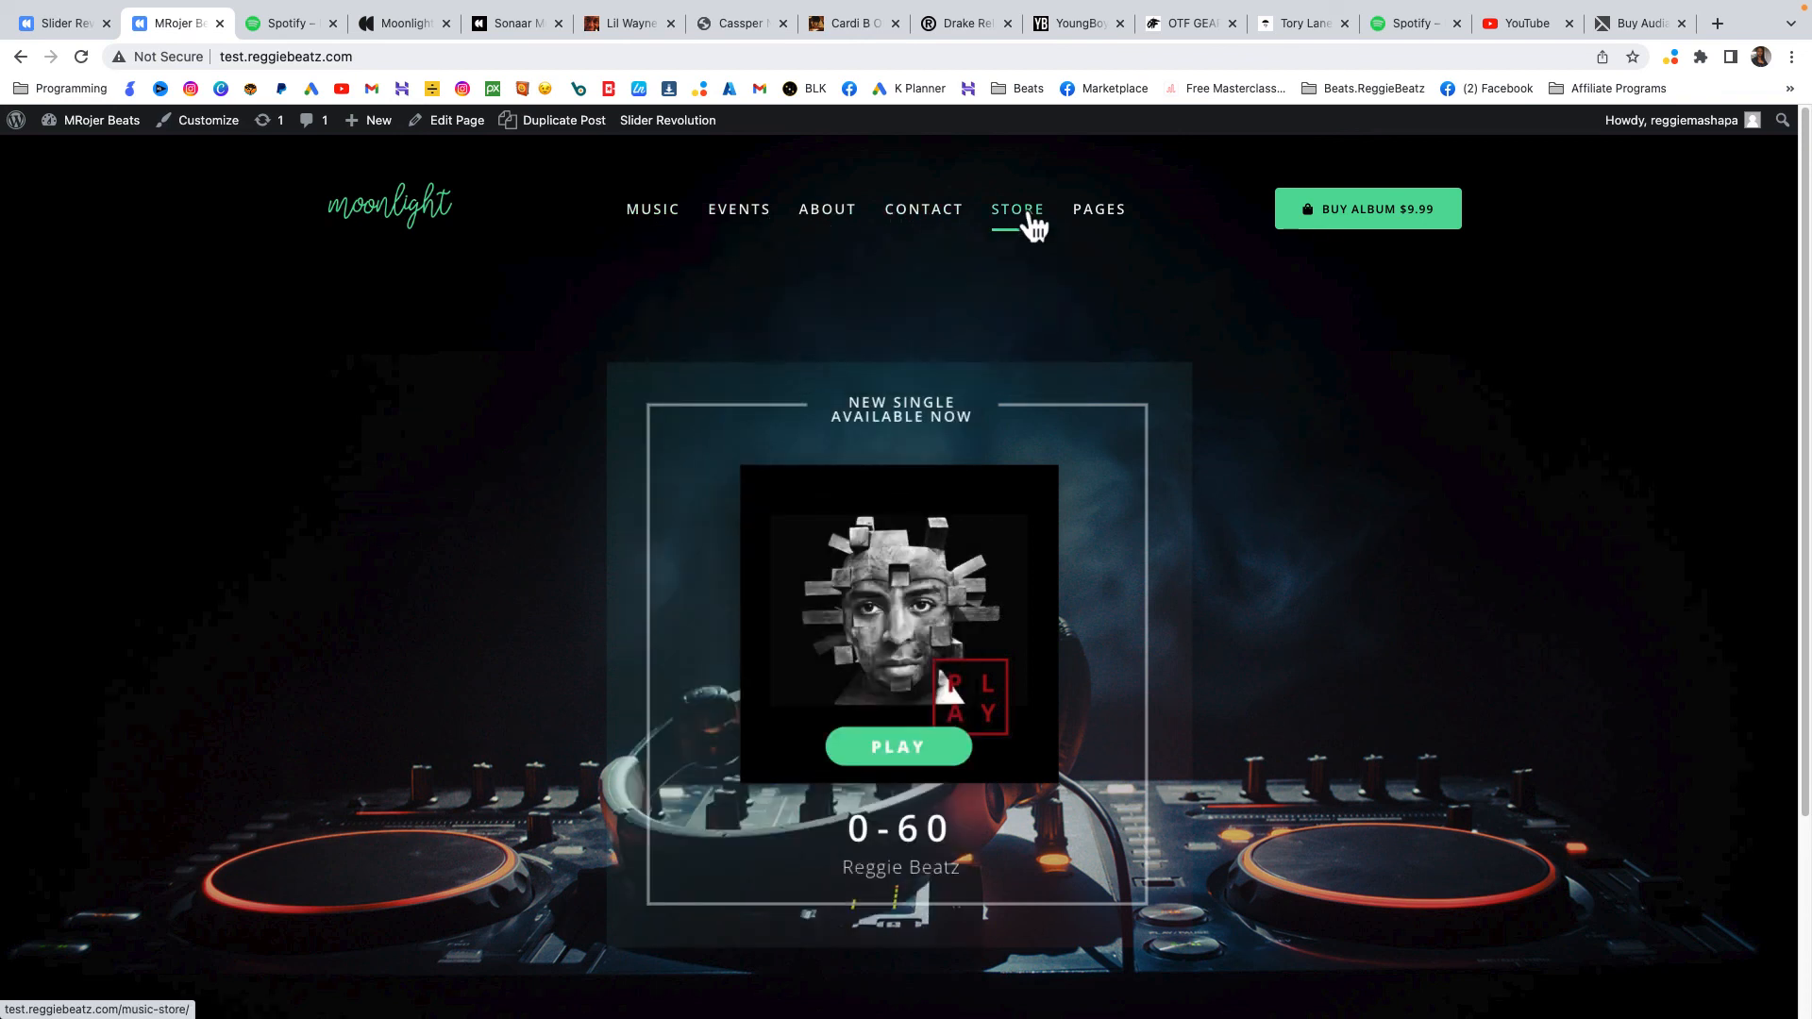
{"action": "mouse_move", "coordinate": [1096, 229]}
{"action": "mouse_move", "coordinate": [1144, 493]}
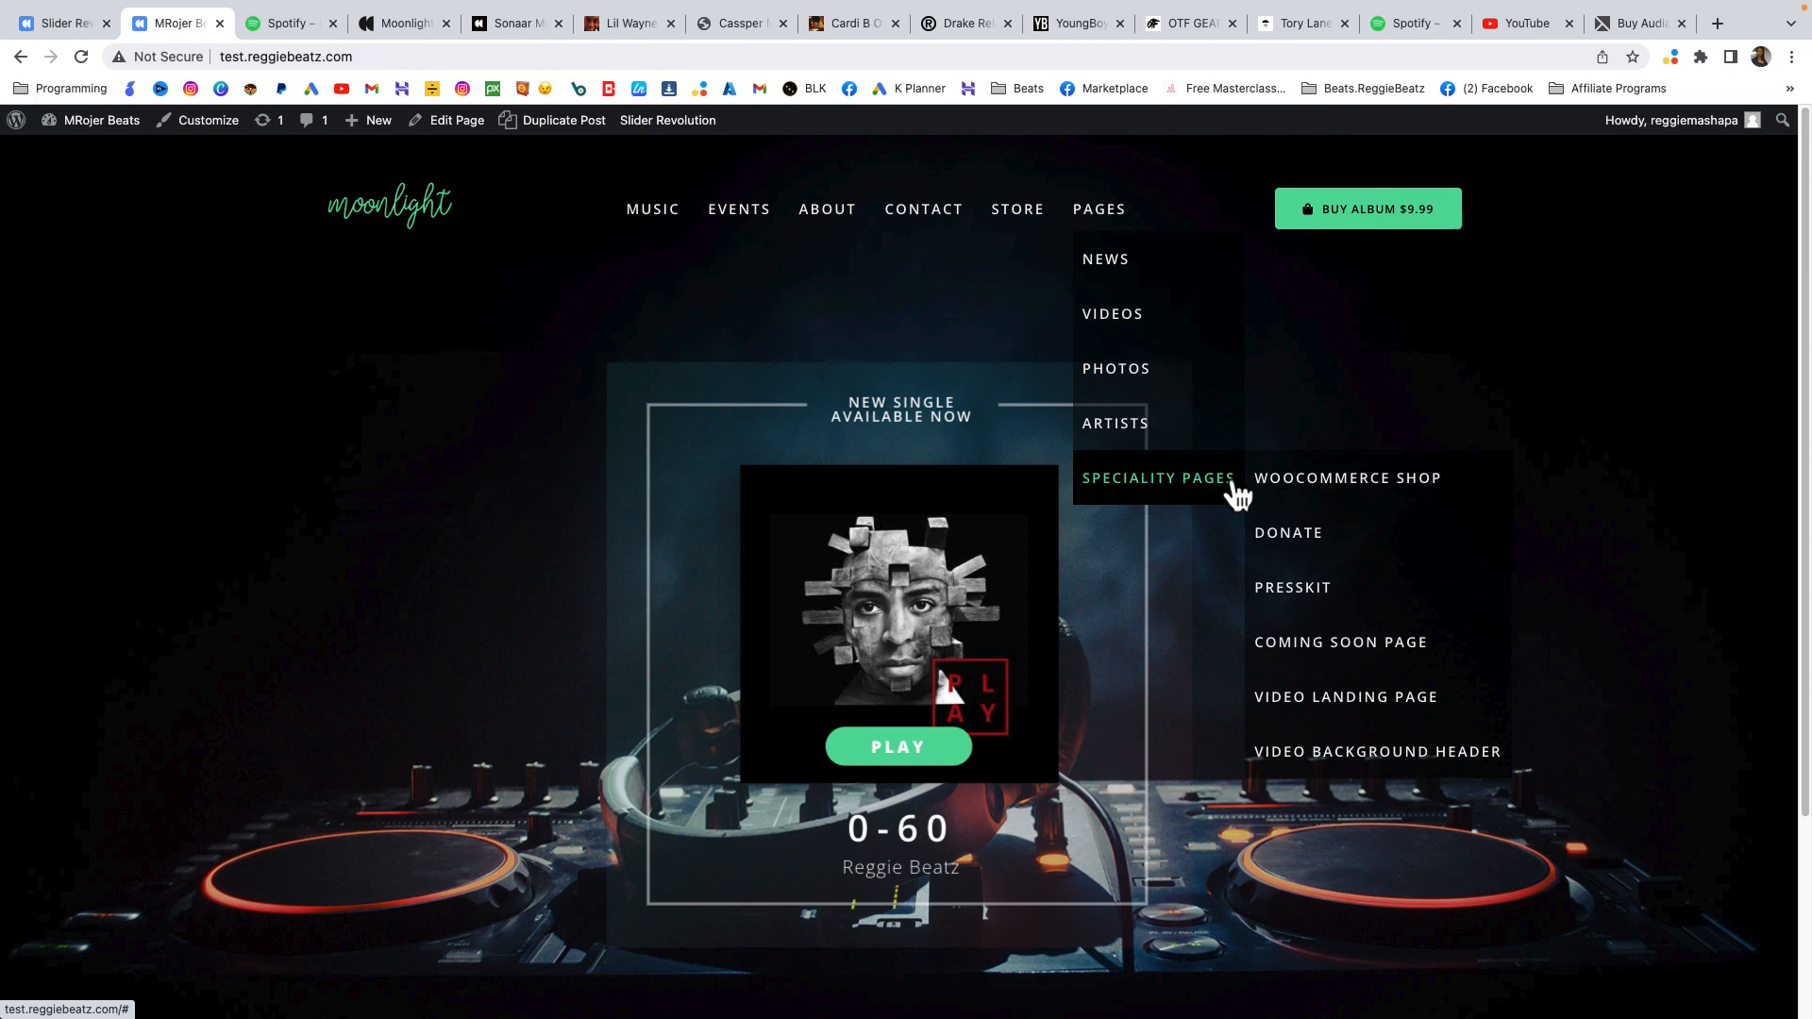